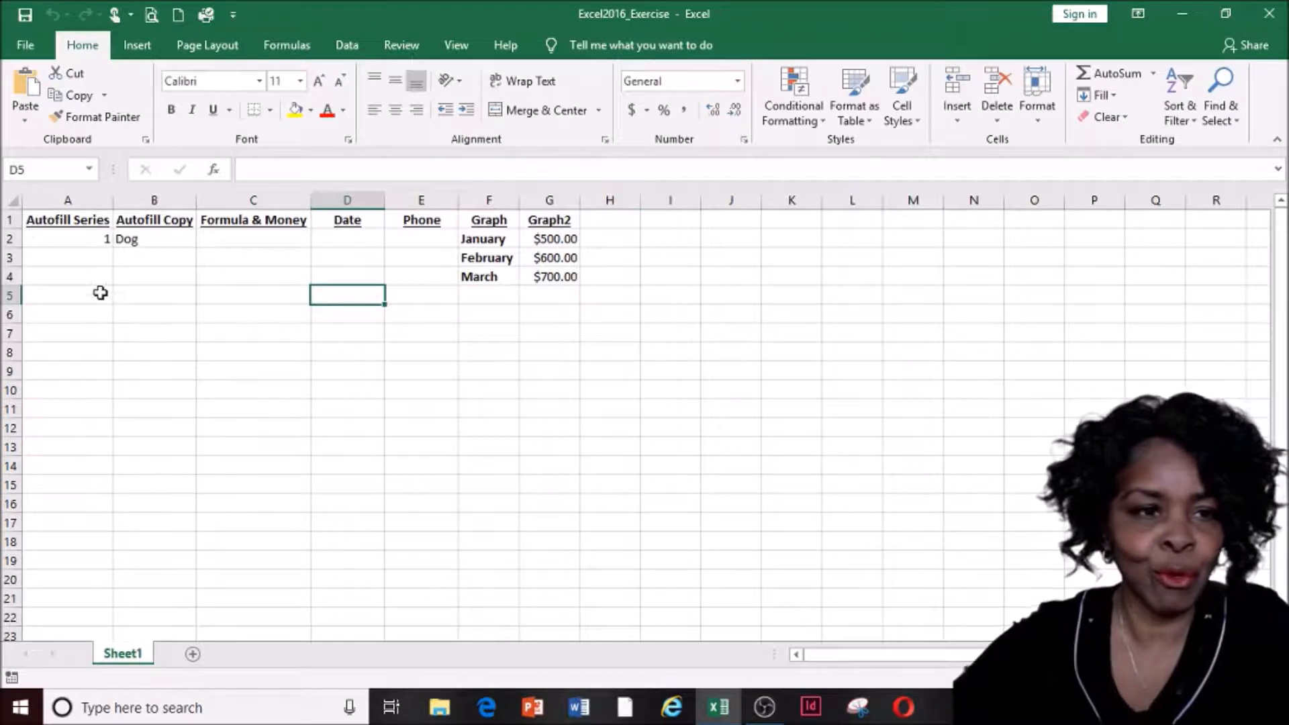
Fill a number series down column A from the 1 in A2, then delete the numbers below it
{"action": "left_click", "coordinate": [75, 243]}
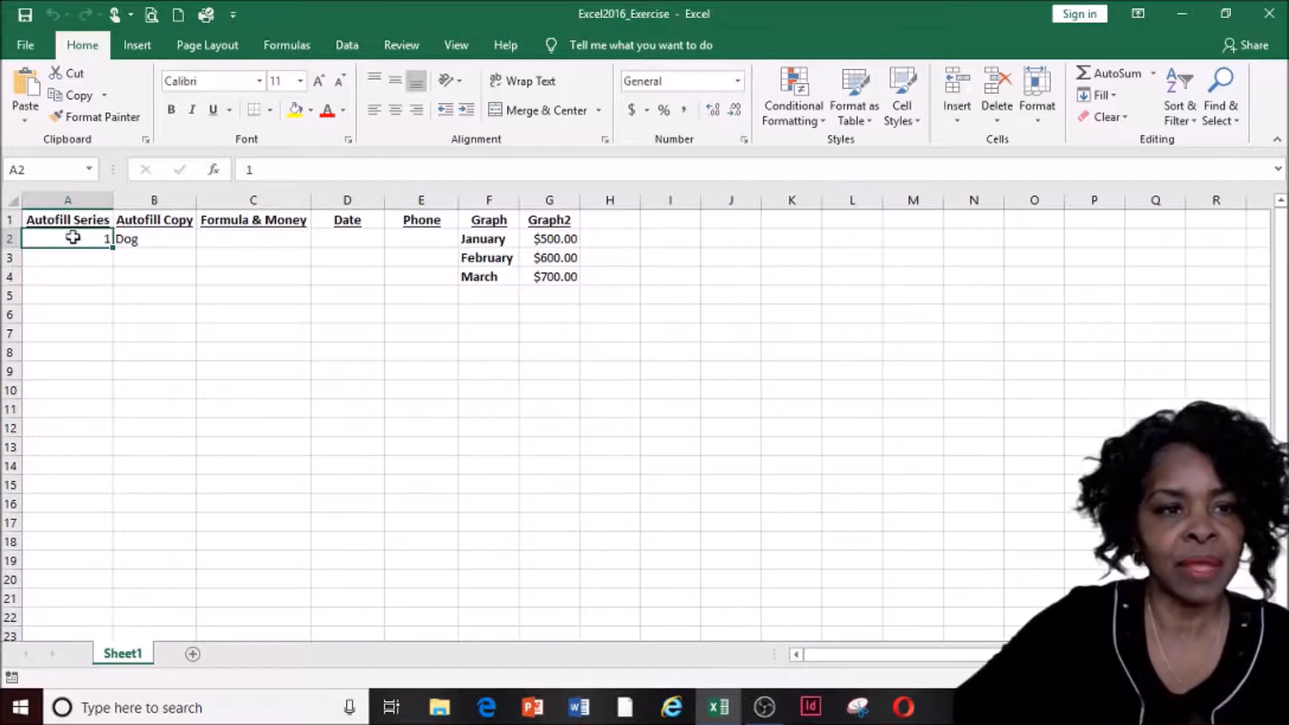
{"action": "left_click", "coordinate": [68, 199]}
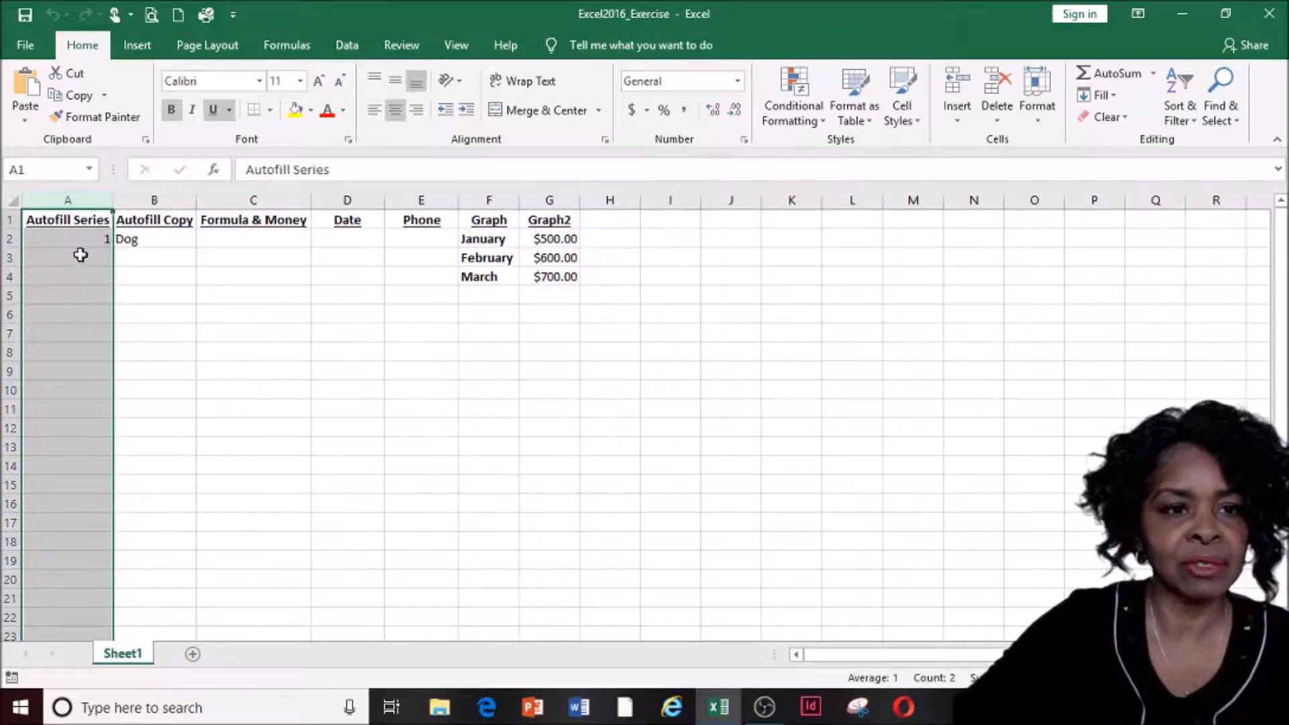
{"action": "left_click", "coordinate": [70, 239]}
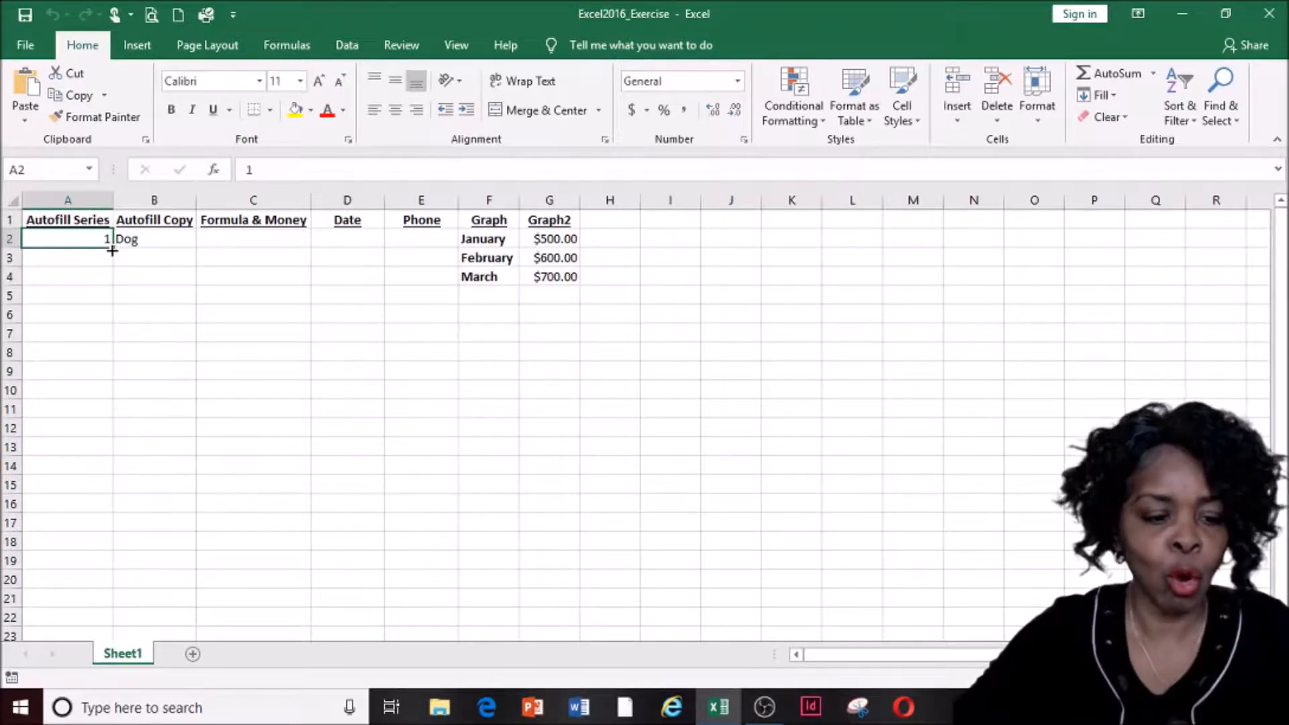
{"action": "left_click_drag", "start_coordinate": [112, 250], "coordinate": [112, 250]}
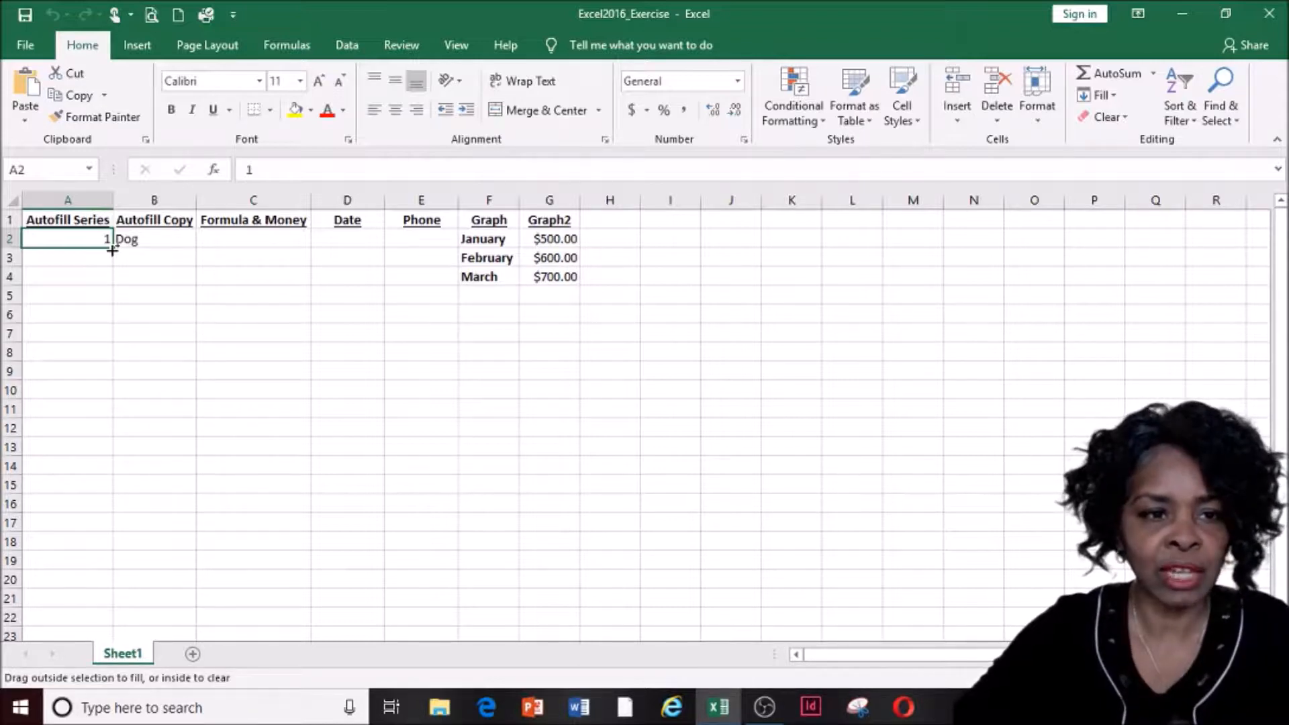
{"action": "left_click_drag", "start_coordinate": [112, 250], "coordinate": [106, 505]}
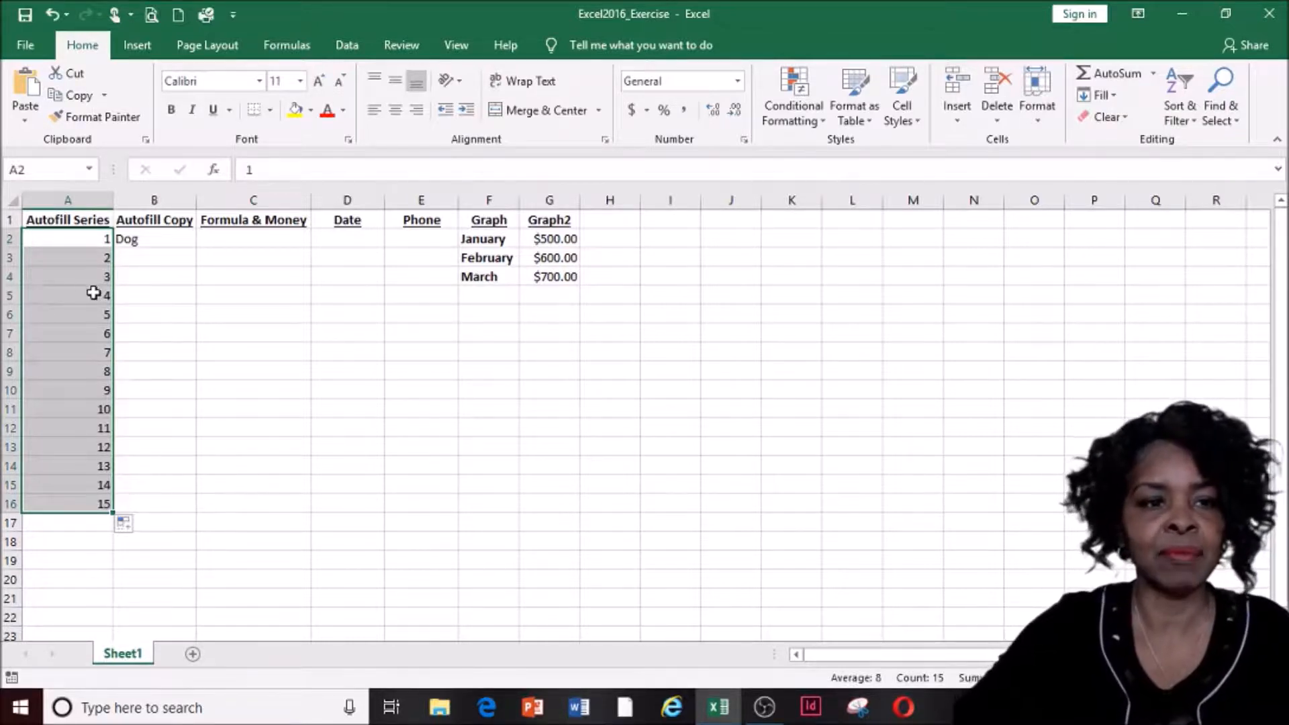
{"action": "left_click", "coordinate": [58, 290]}
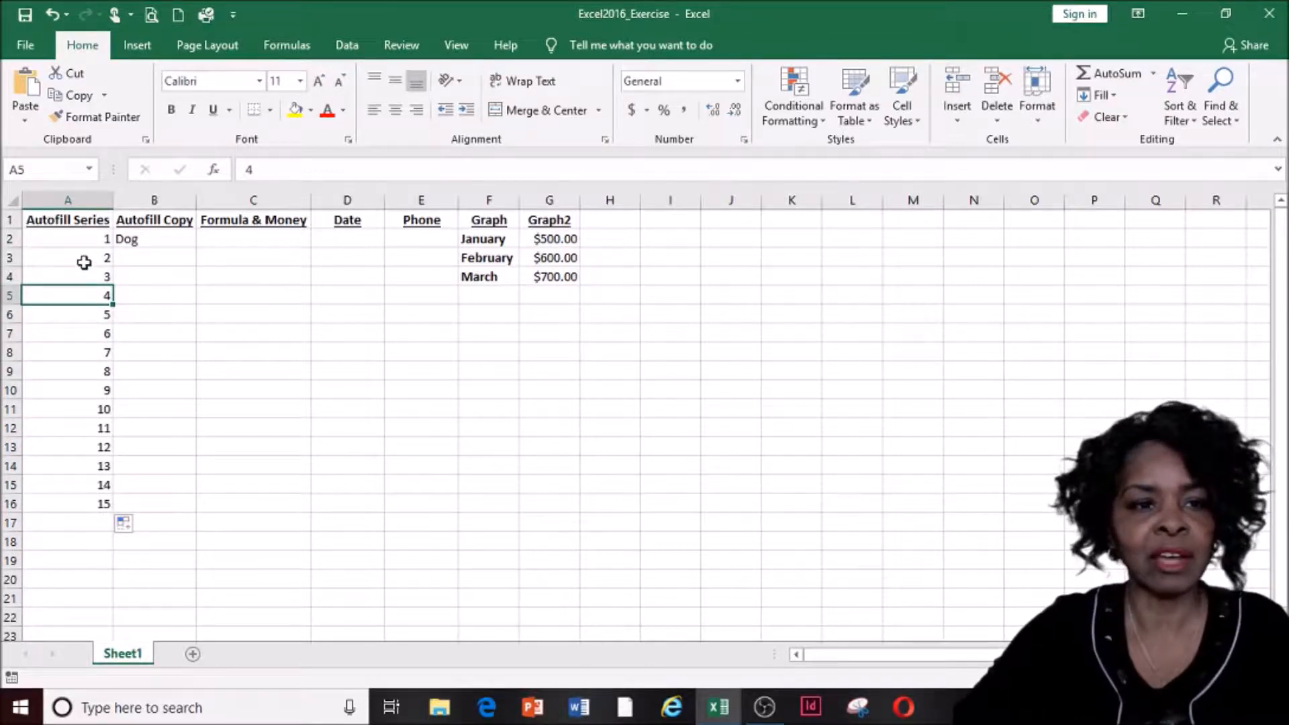
{"action": "left_click_drag", "start_coordinate": [83, 263], "coordinate": [98, 504]}
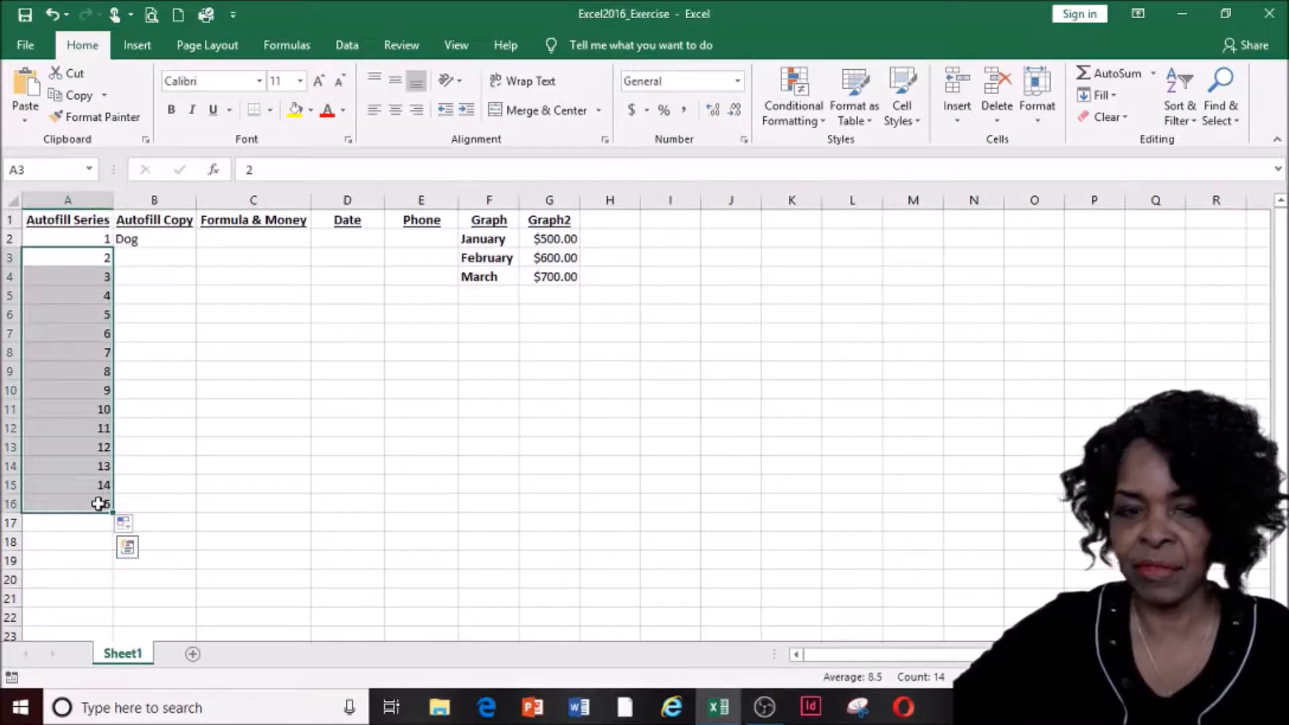
{"action": "key", "text": "Delete"}
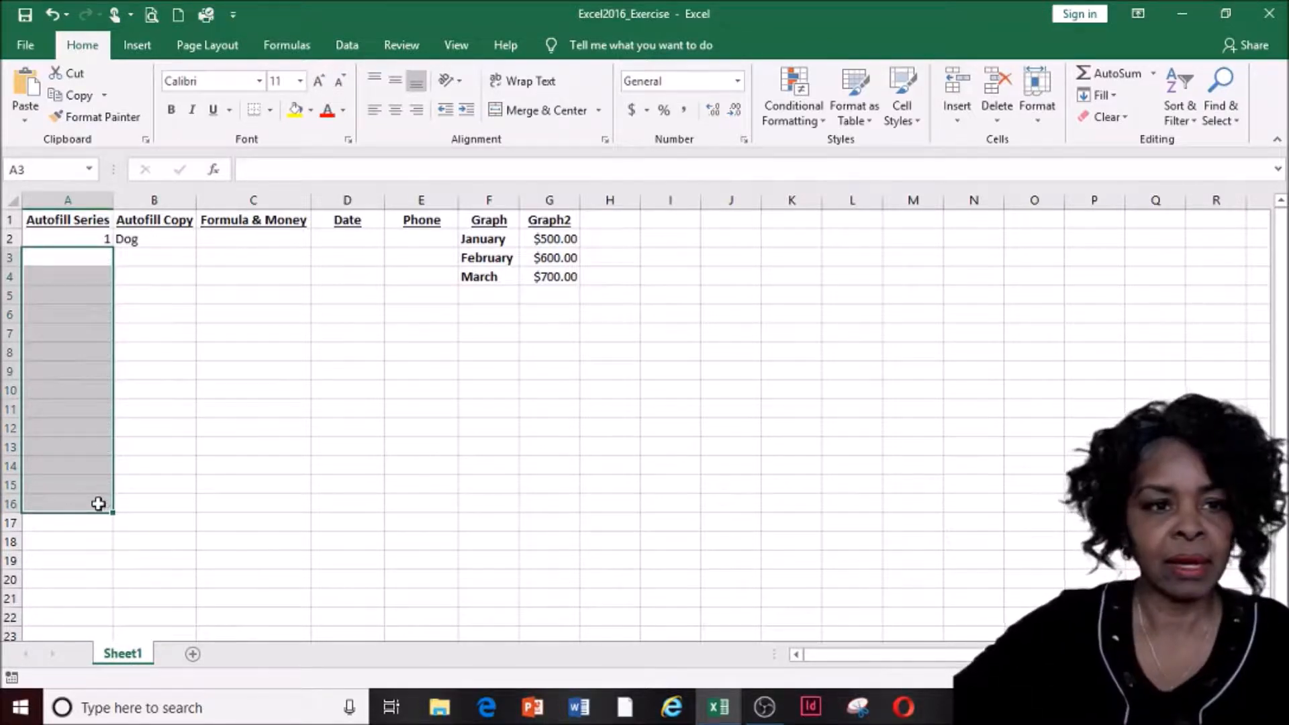
Type Jan in A2 and autofill the months Jan through Dec down to A13
{"action": "left_click", "coordinate": [84, 239]}
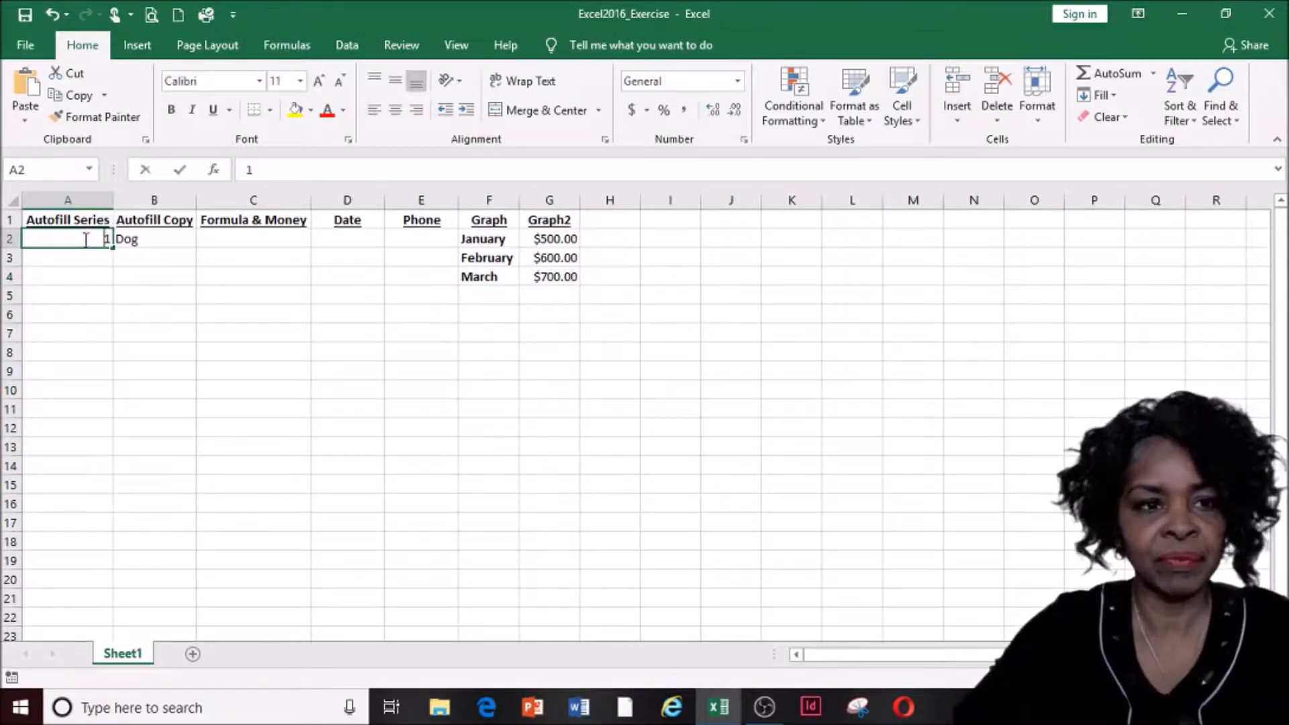
{"action": "type", "text": "Jan"}
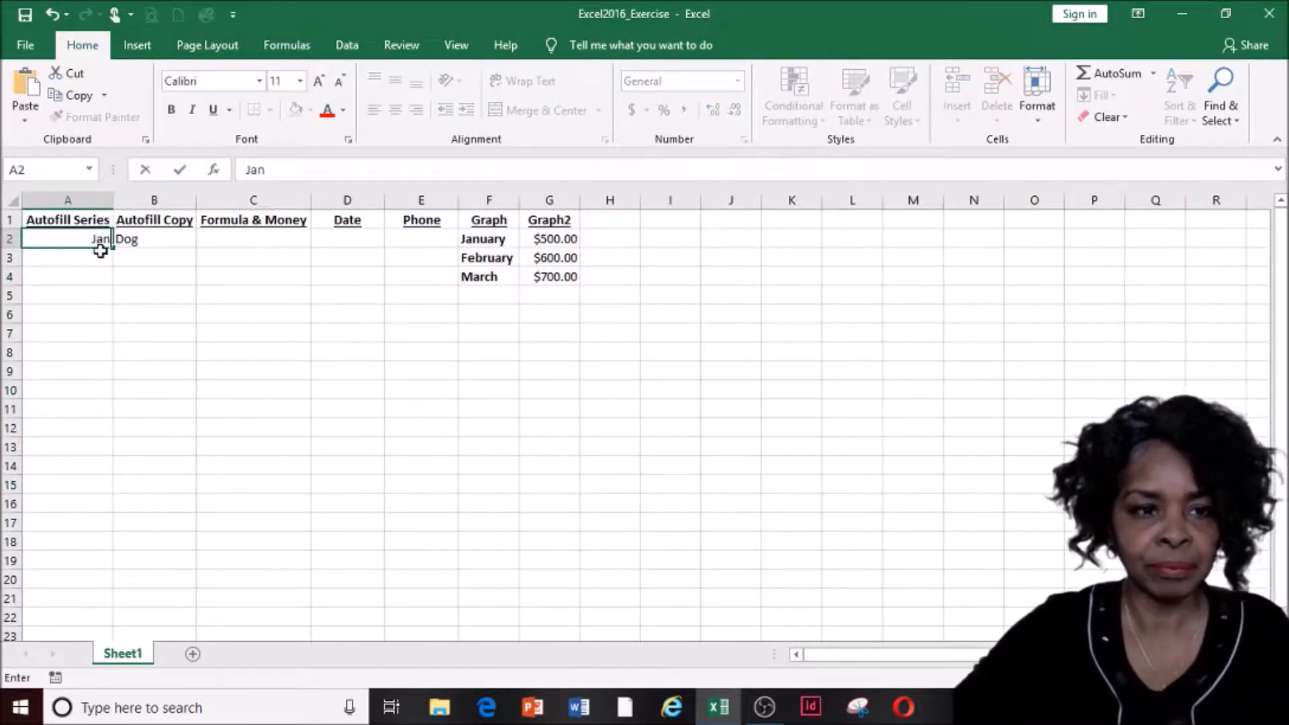
{"action": "left_click", "coordinate": [91, 274]}
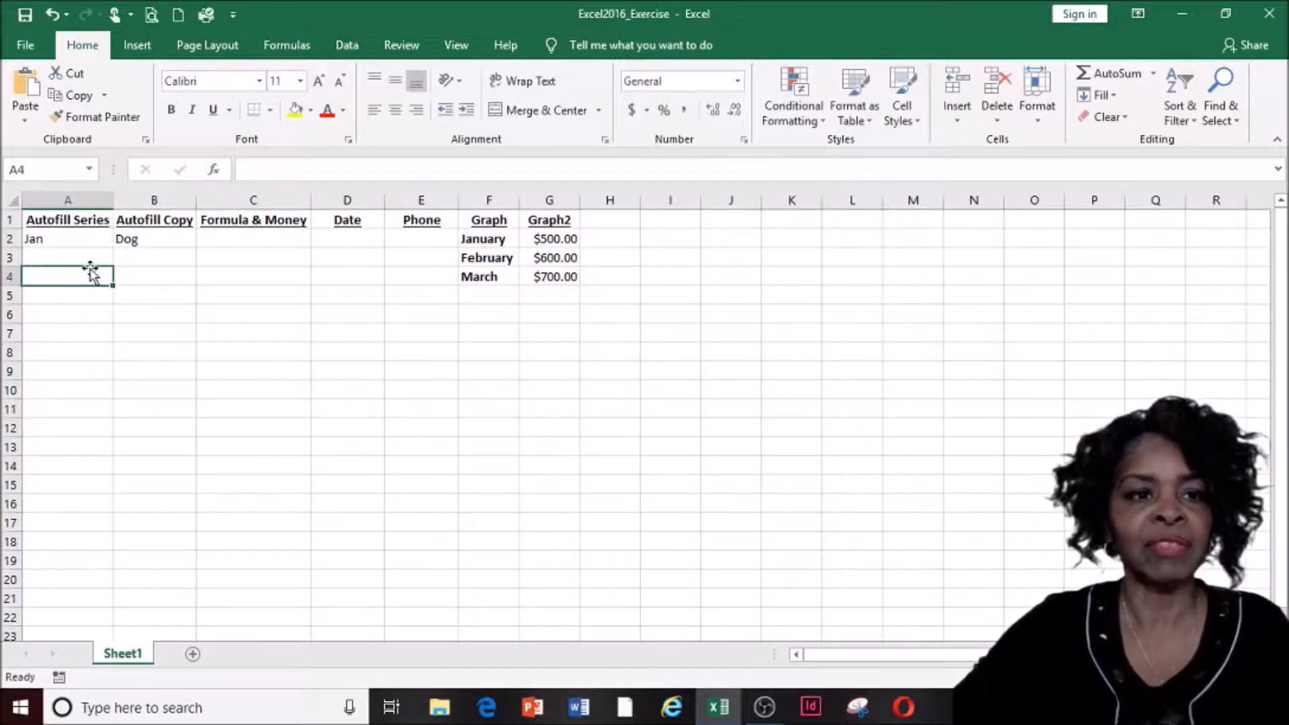
{"action": "left_click", "coordinate": [72, 240]}
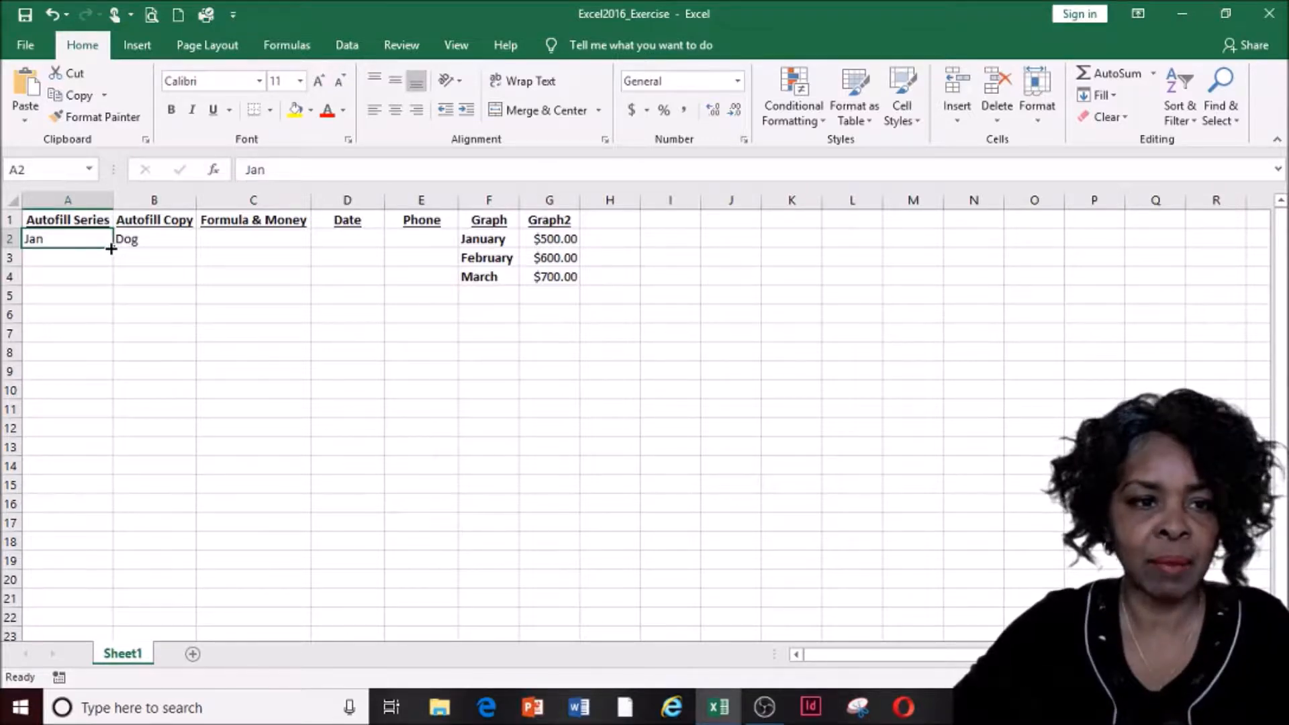
{"action": "left_click_drag", "start_coordinate": [112, 249], "coordinate": [102, 465]}
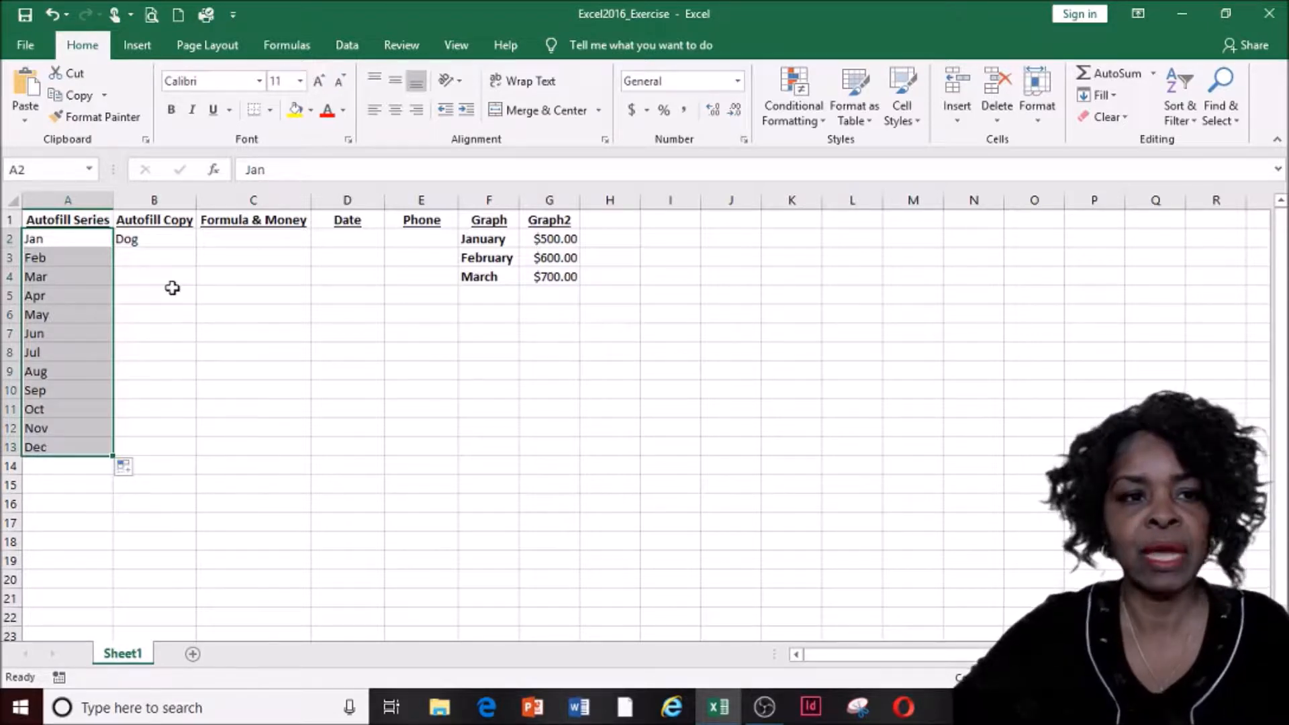
{"action": "left_click", "coordinate": [159, 243]}
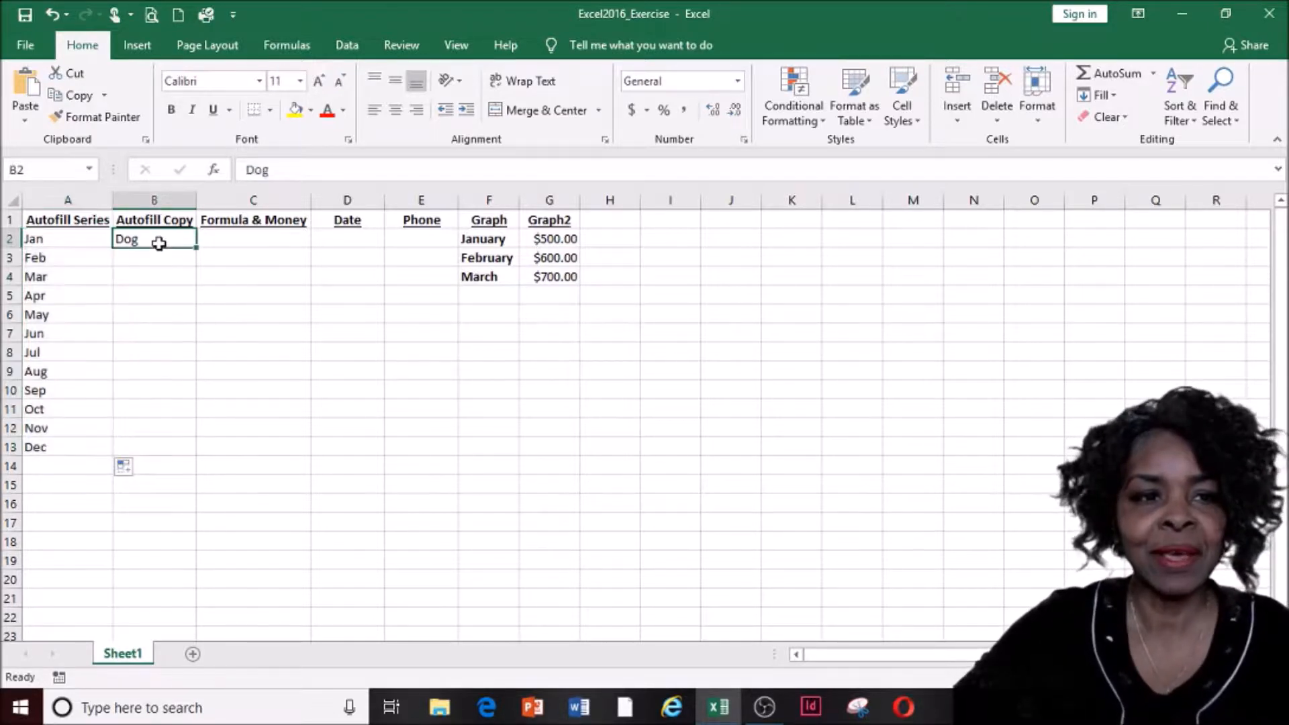
Autofill Dog from B2 down to B14, then delete the extra copy in B14
{"action": "left_click", "coordinate": [168, 196]}
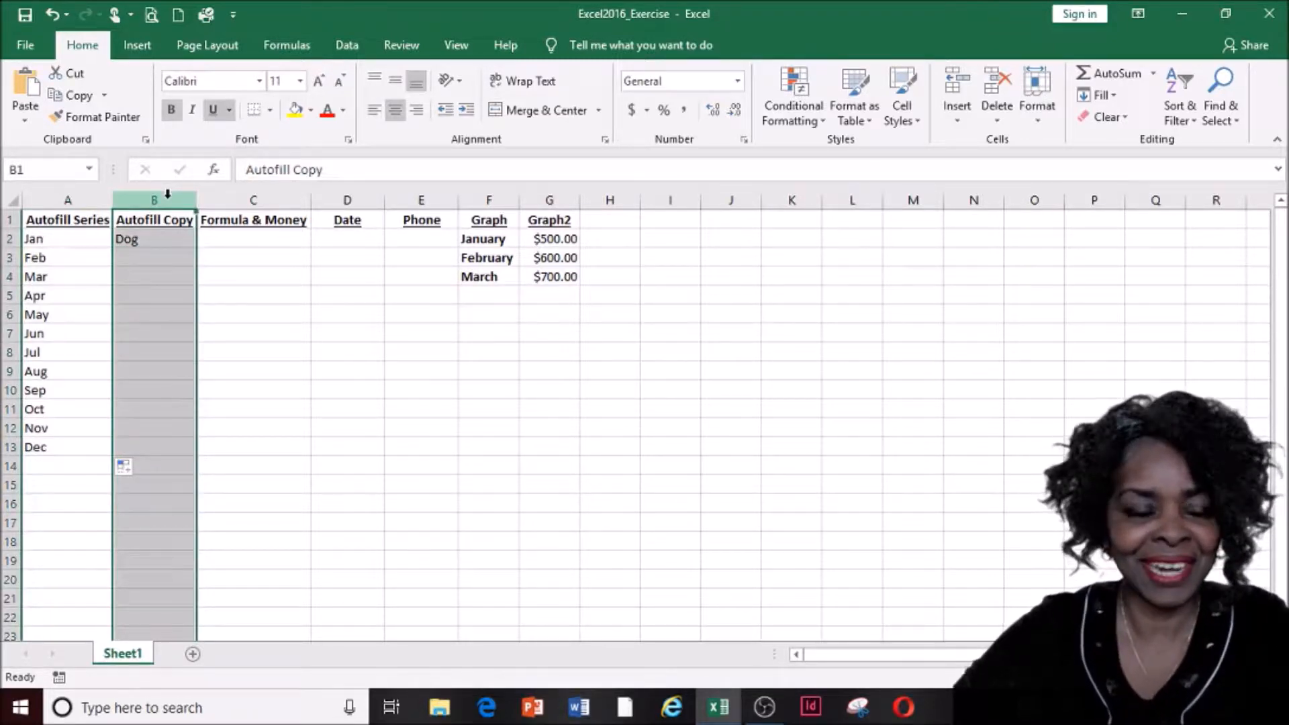
{"action": "left_click", "coordinate": [158, 241]}
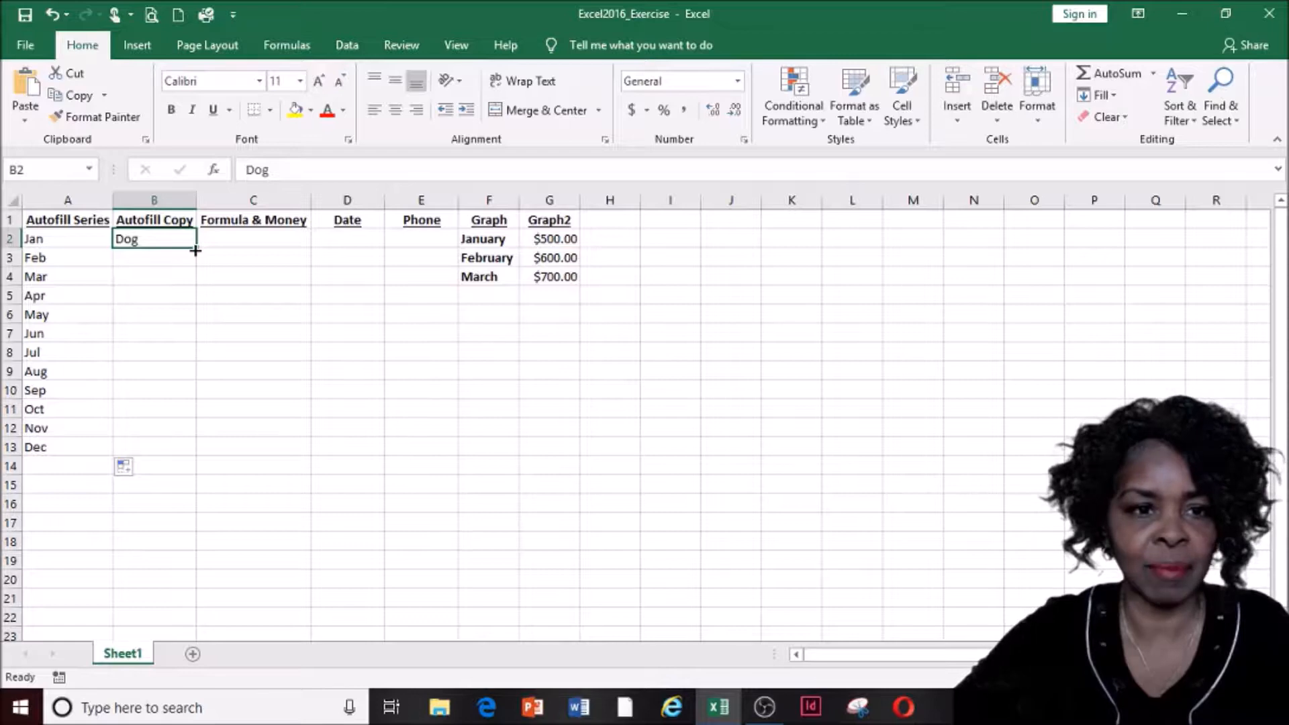
{"action": "left_click_drag", "start_coordinate": [194, 250], "coordinate": [193, 476]}
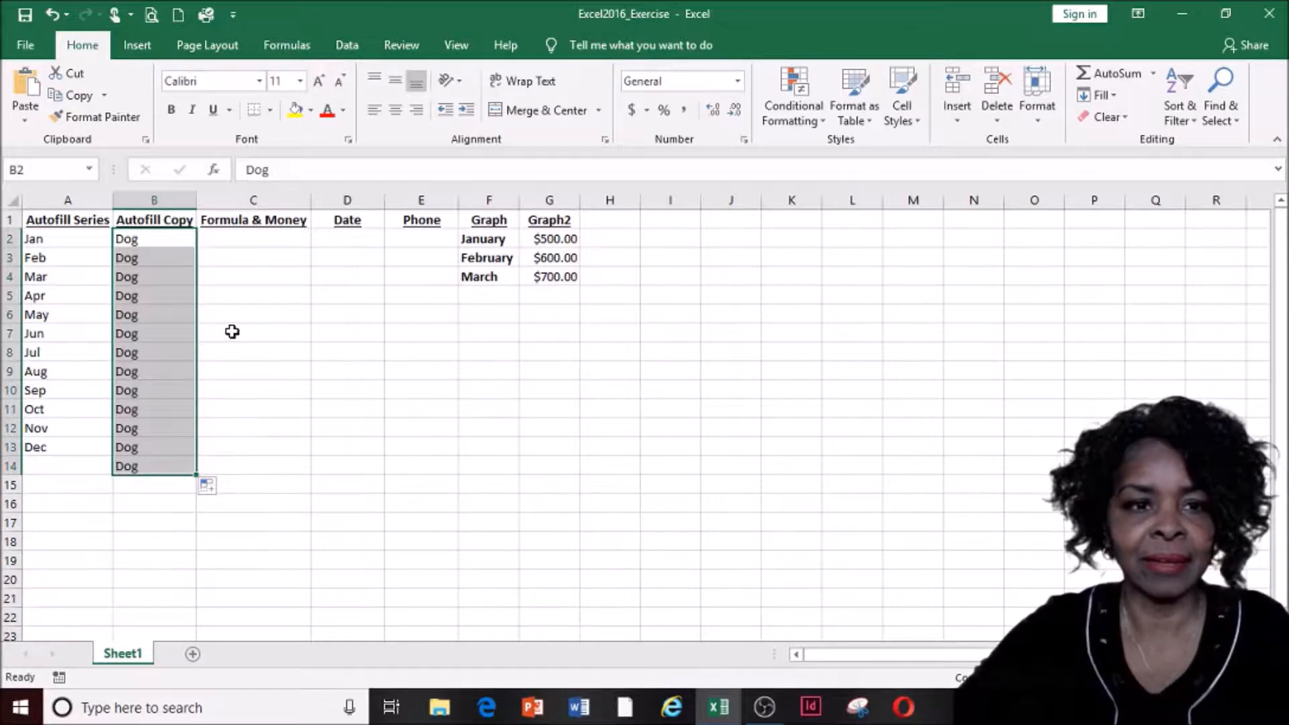
{"action": "left_click", "coordinate": [148, 467]}
{"action": "key", "text": "Delete"}
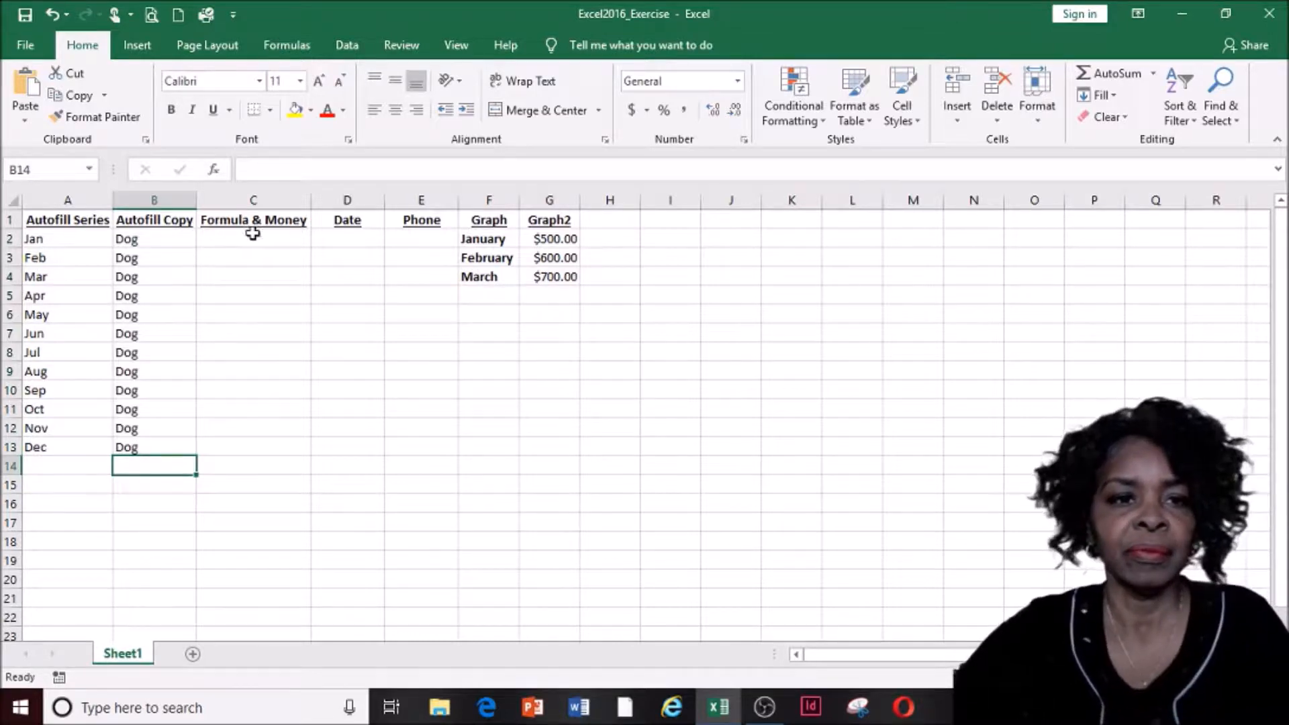
Enter the amounts 100, 200, 300 and 400 in cells C2 through C5
{"action": "left_click", "coordinate": [255, 199]}
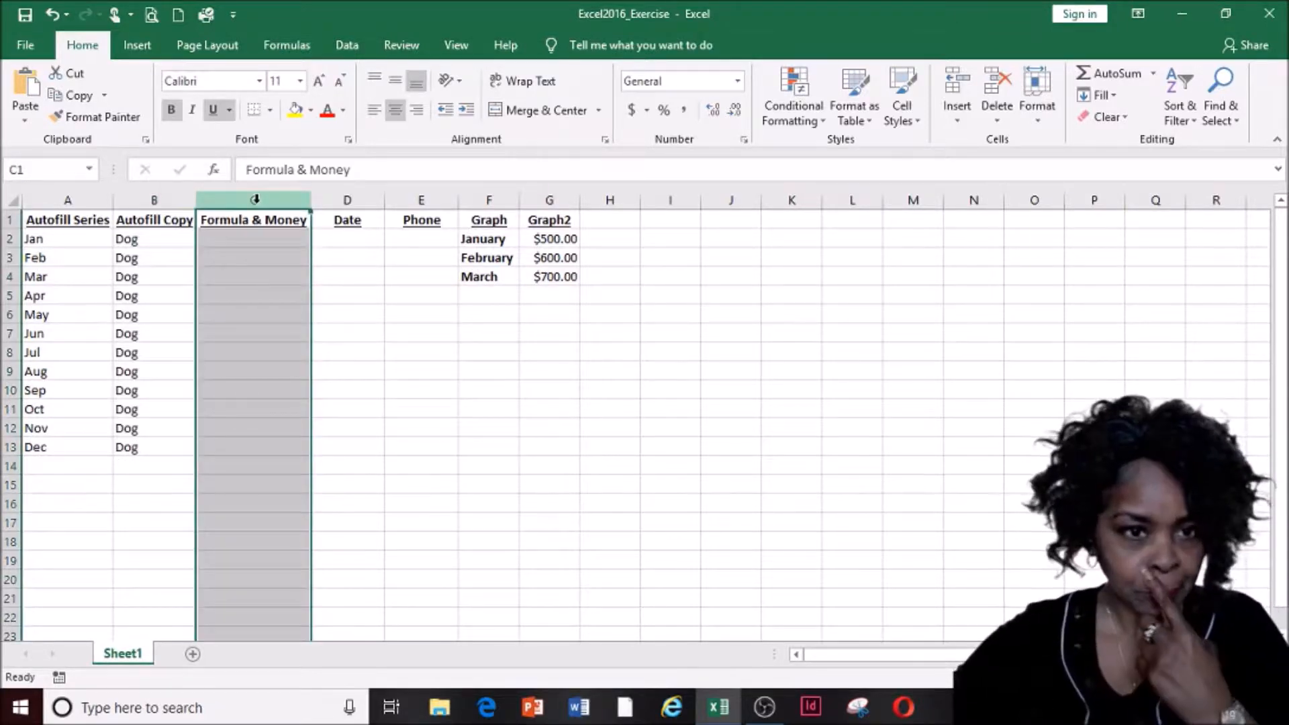
{"action": "left_click", "coordinate": [249, 242]}
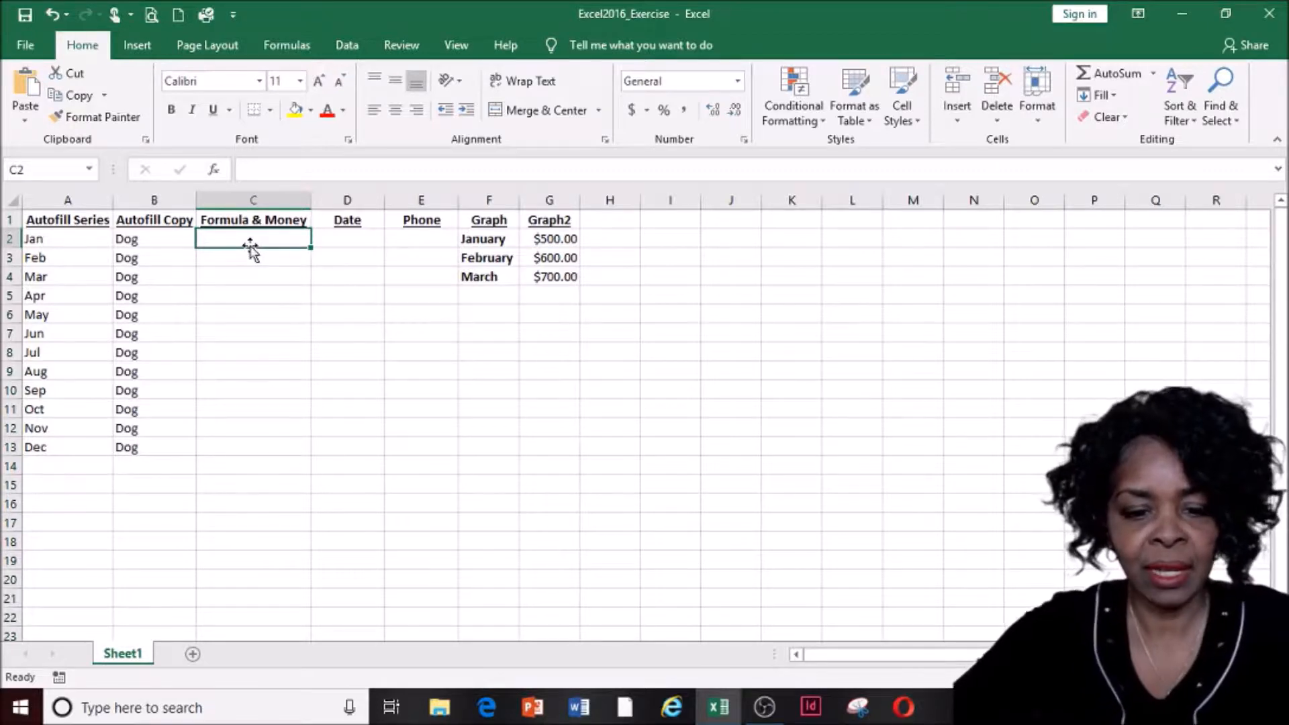
{"action": "type", "text": "100"}
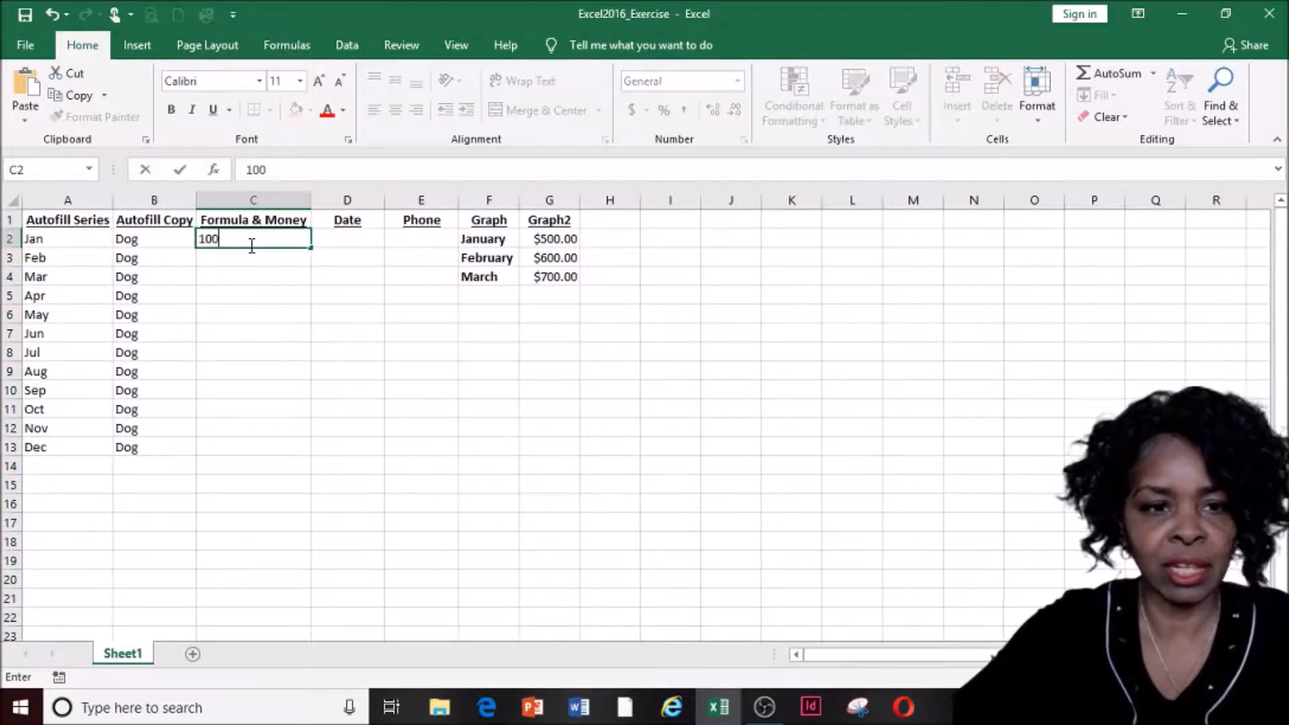
{"action": "key", "text": "Return"}
{"action": "type", "text": "200"}
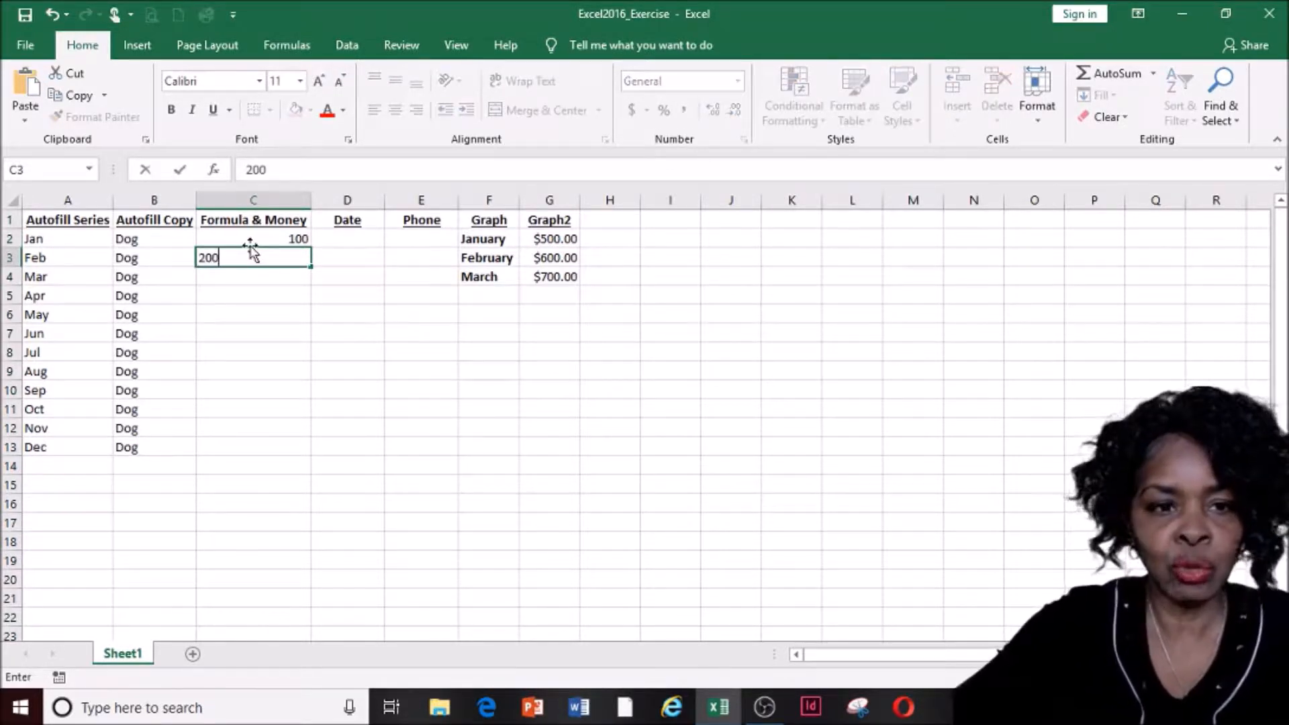
{"action": "key", "text": "Return"}
{"action": "type", "text": "300"}
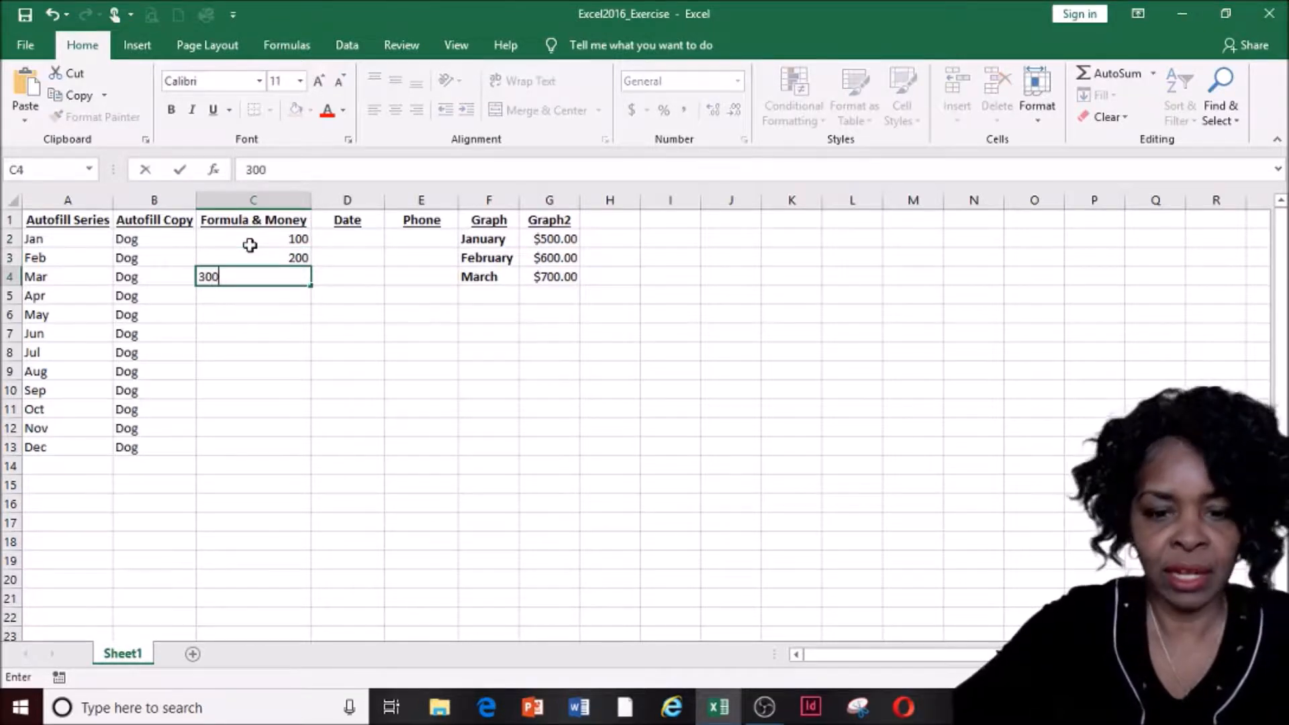
{"action": "key", "text": "Return"}
{"action": "type", "text": "400"}
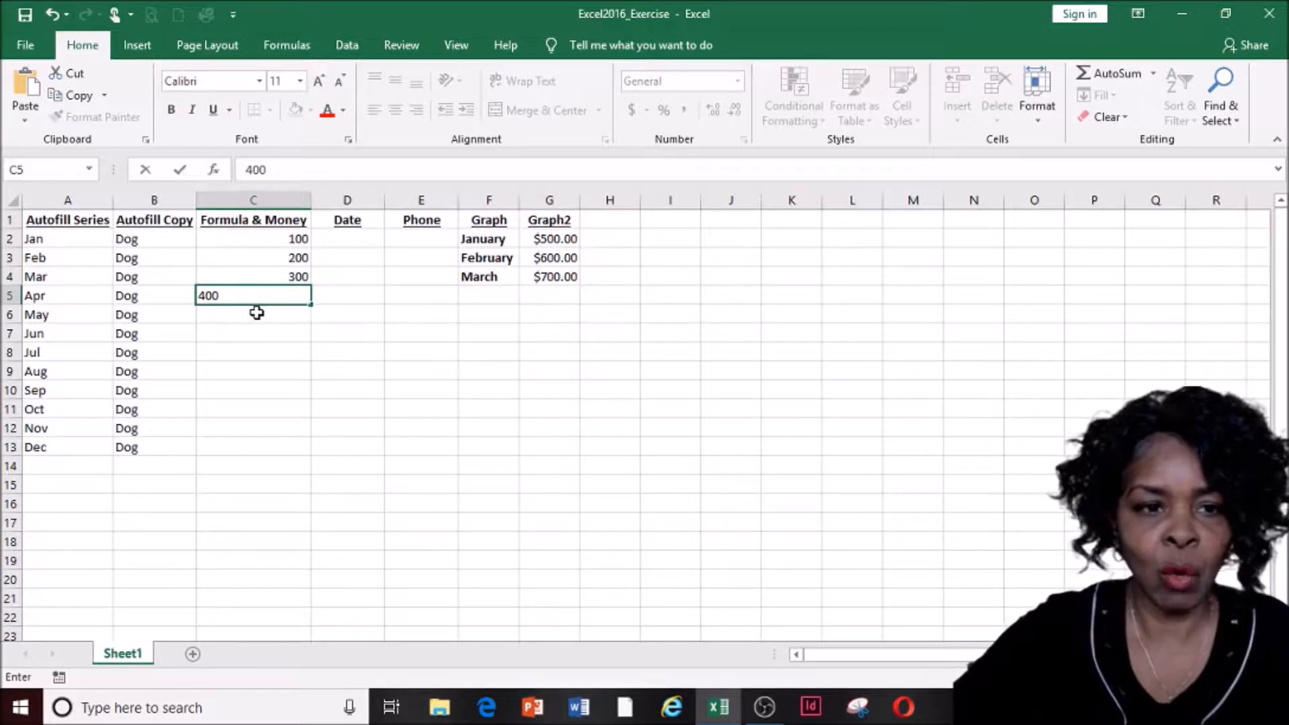
{"action": "key", "text": "Return"}
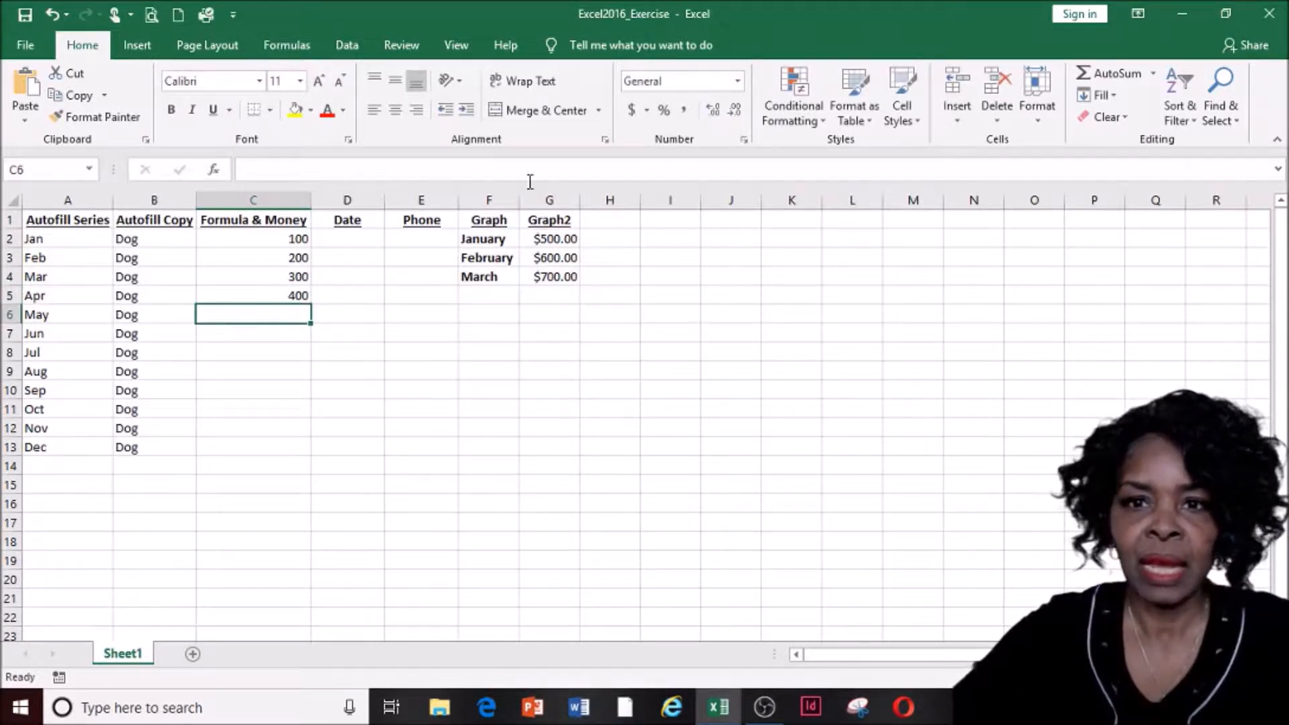
Add an AutoSum total of C2:C5 in C6, giving 1000, and make it bold
{"action": "left_click", "coordinate": [1112, 78]}
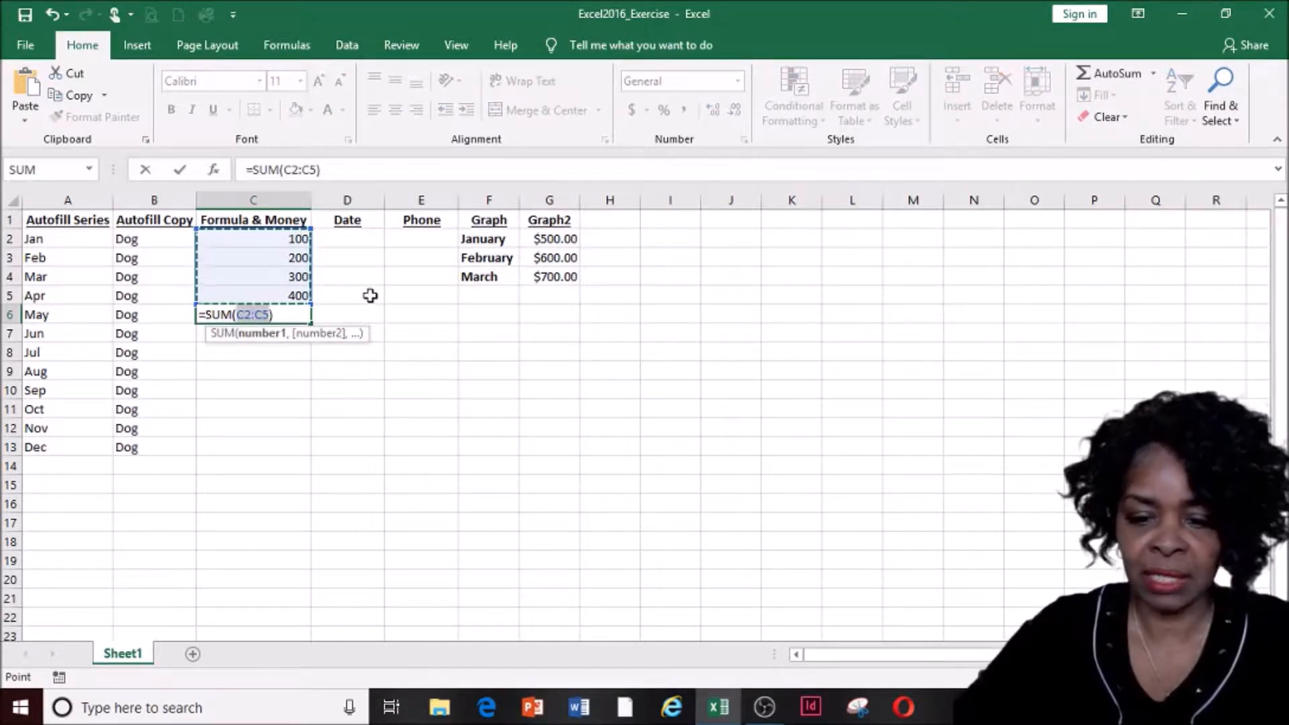
{"action": "key", "text": "Return"}
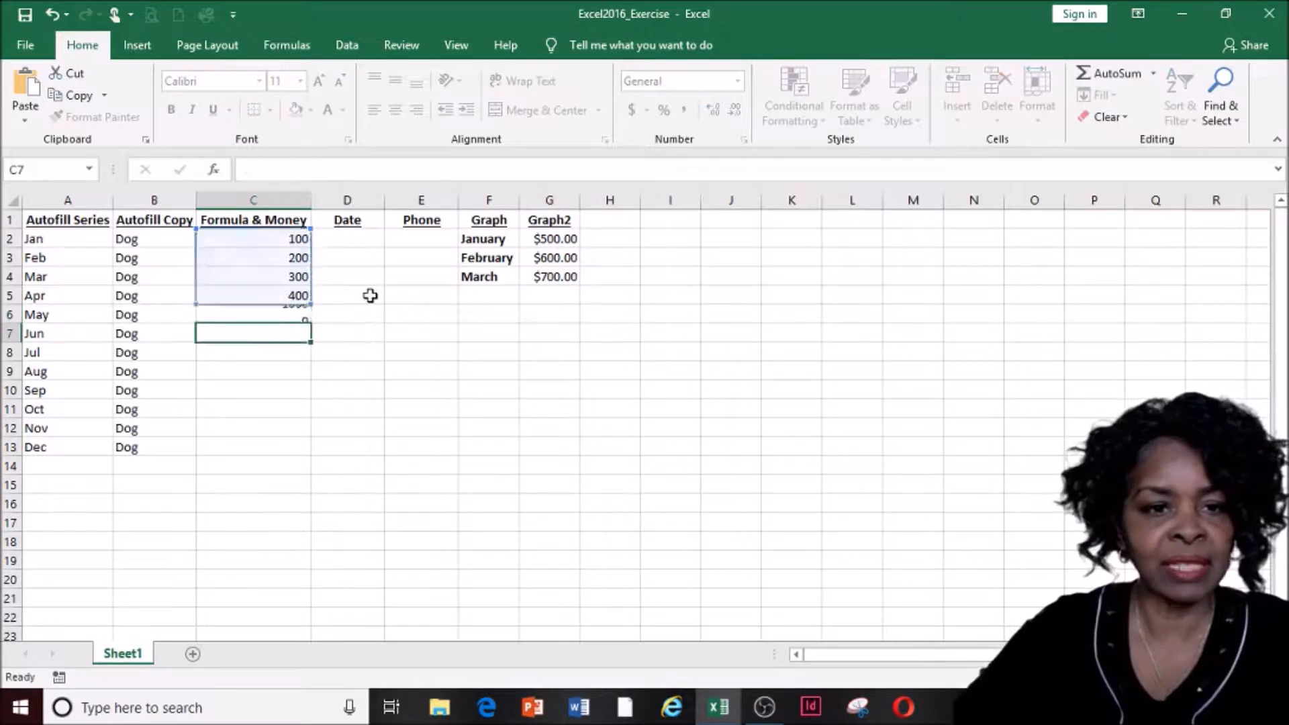
{"action": "left_click", "coordinate": [292, 314]}
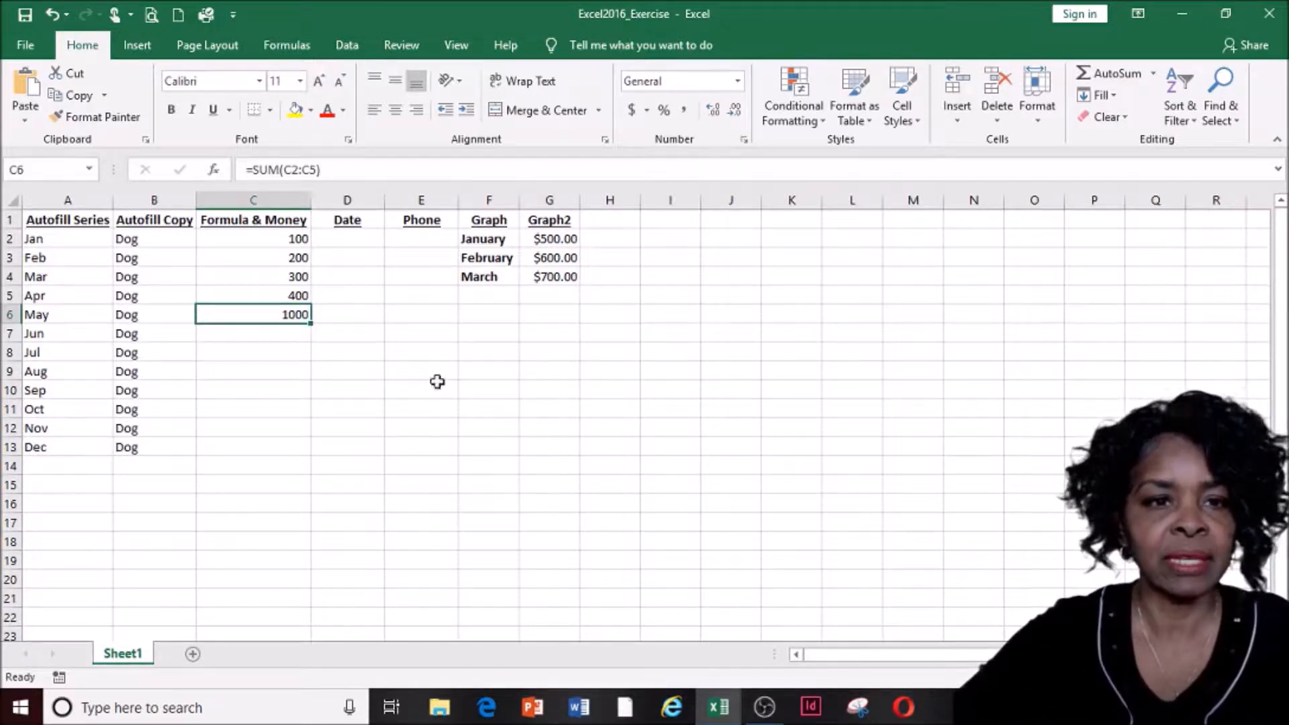
{"action": "left_click", "coordinate": [171, 112]}
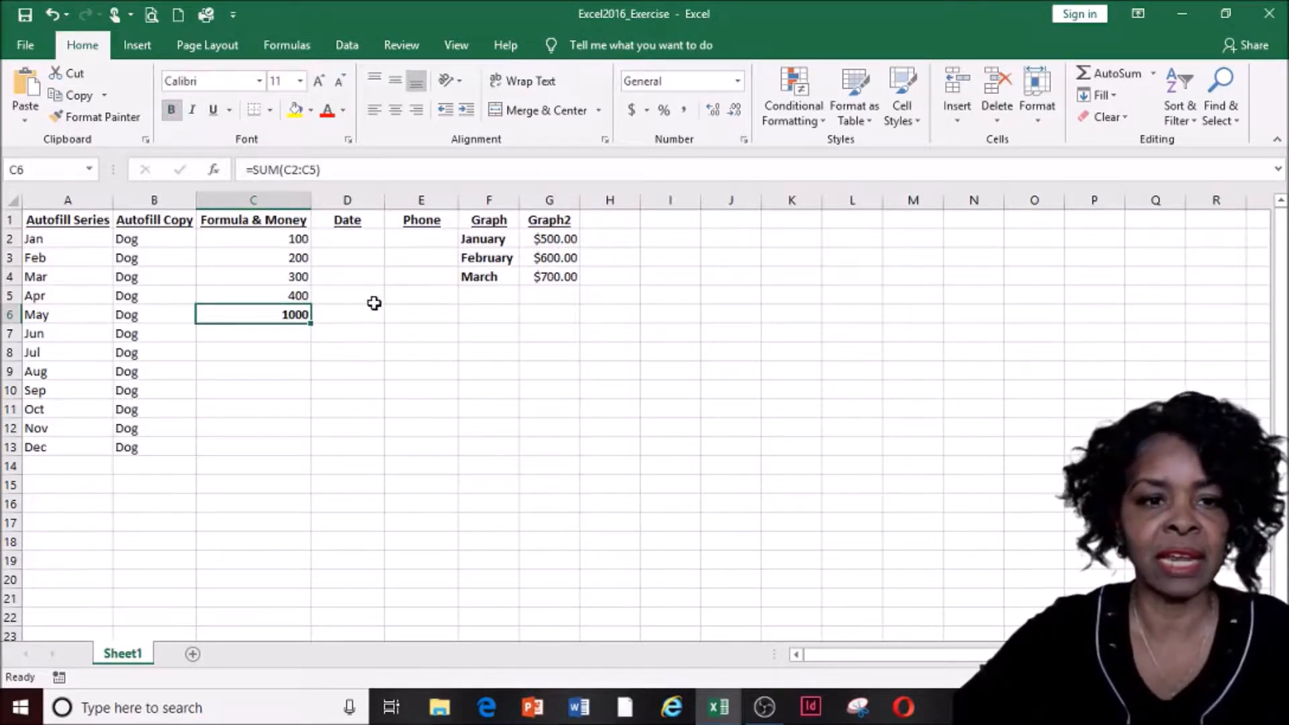
{"action": "left_click", "coordinate": [271, 242]}
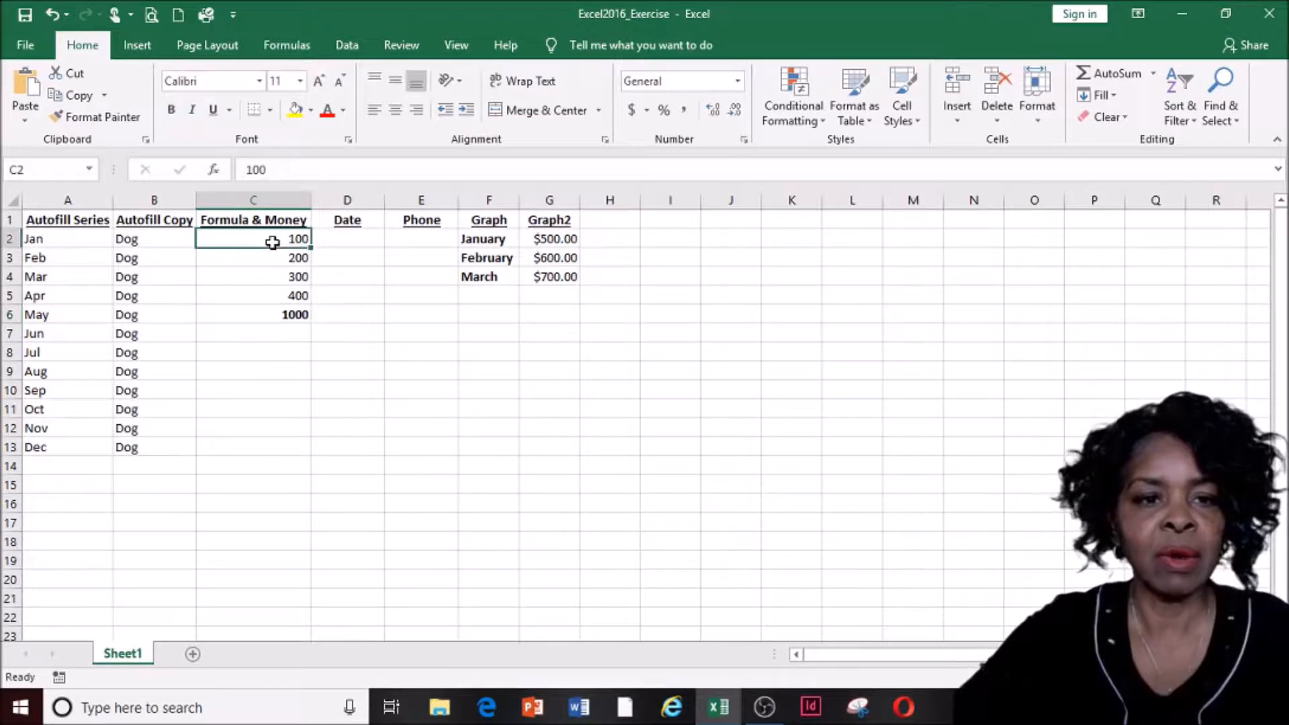
{"action": "left_click_drag", "start_coordinate": [272, 243], "coordinate": [282, 311]}
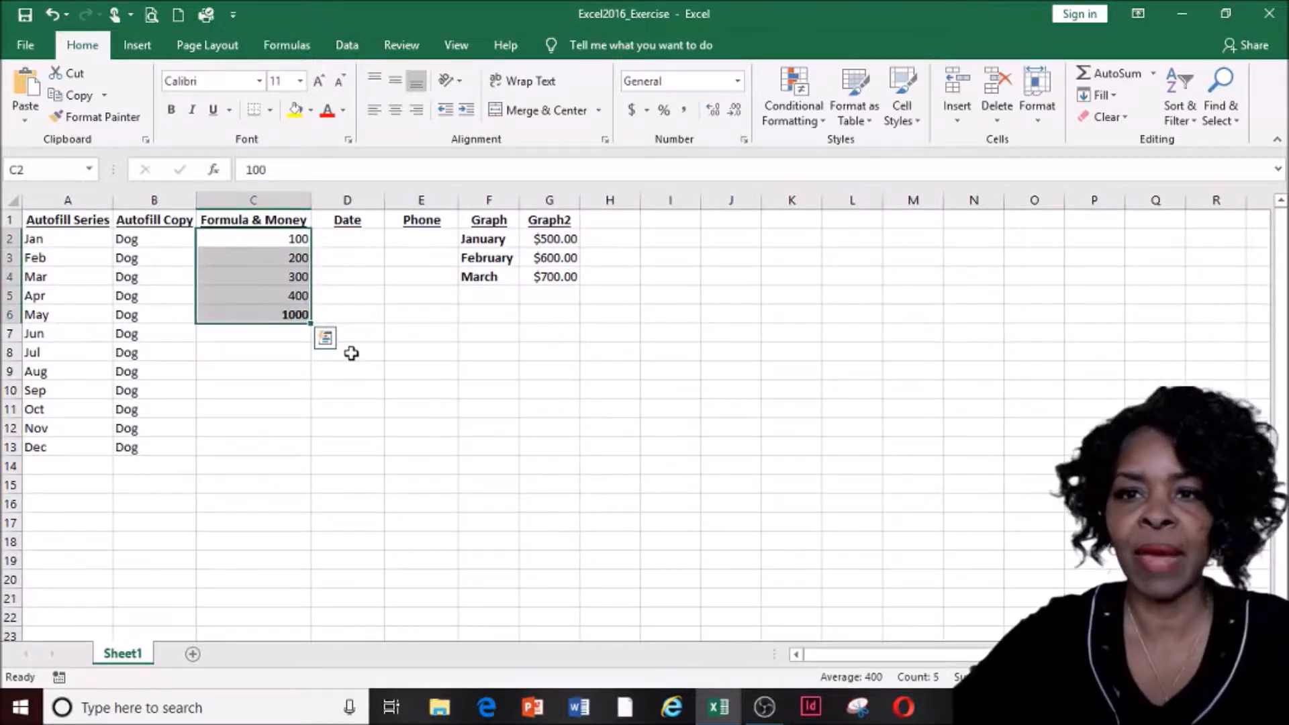
{"action": "left_click", "coordinate": [1039, 121]}
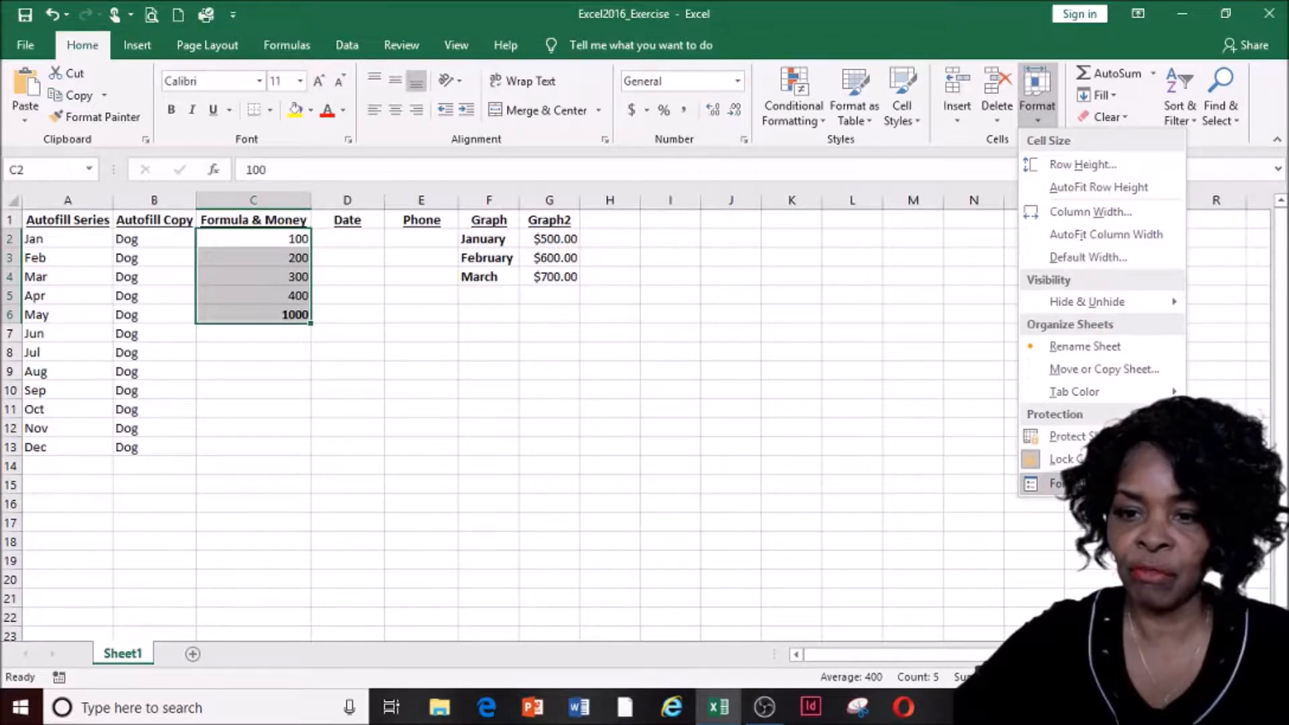
{"action": "left_click", "coordinate": [1060, 484]}
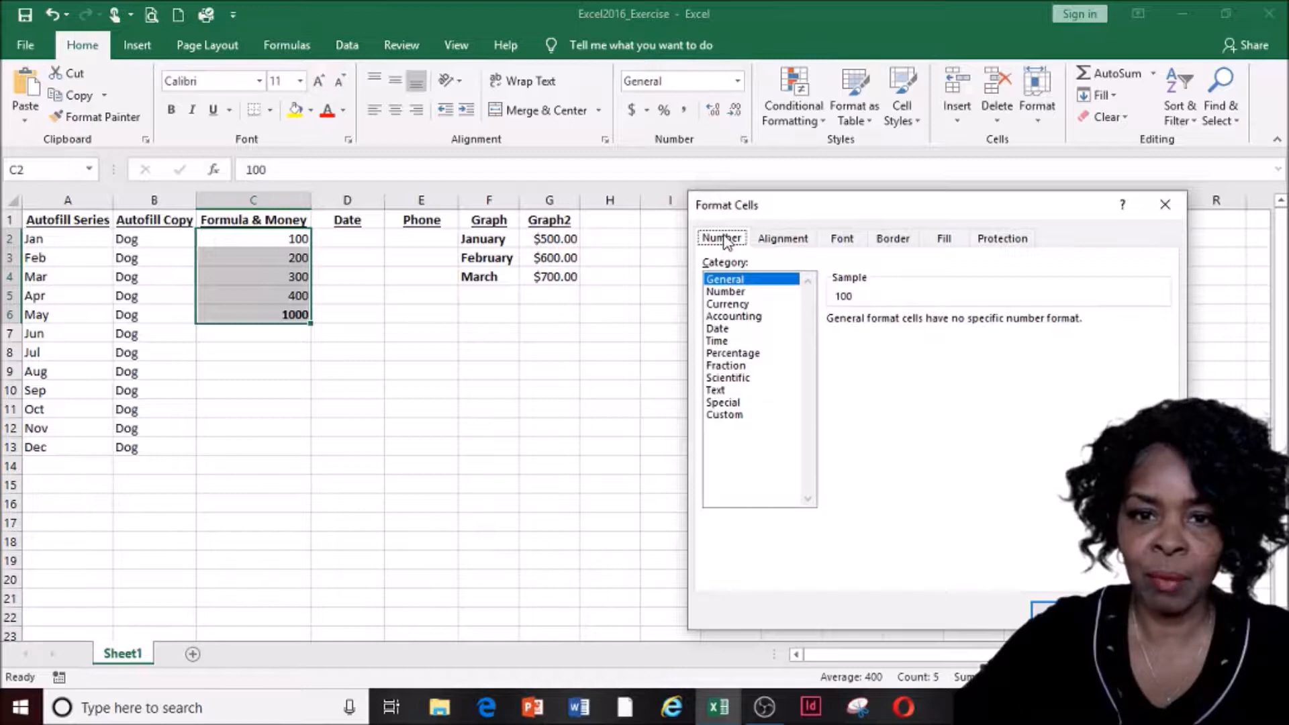
{"action": "left_click", "coordinate": [727, 304]}
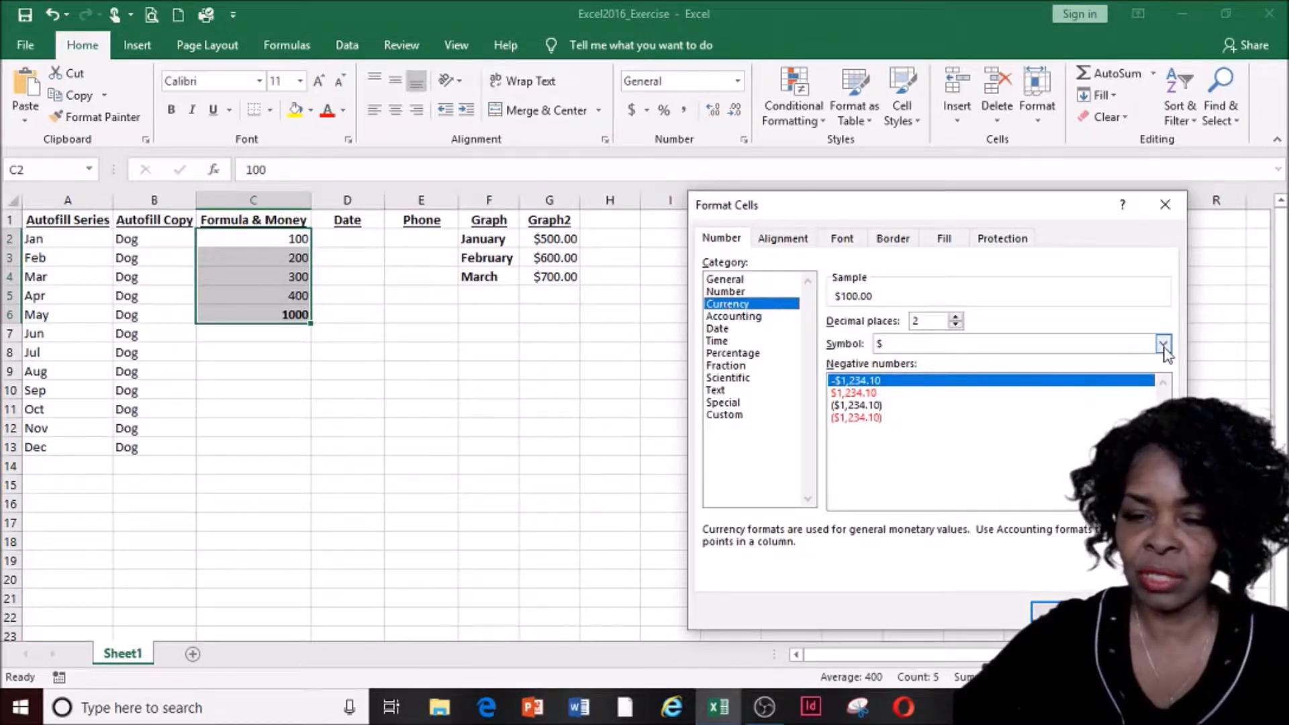
{"action": "left_click", "coordinate": [1163, 345]}
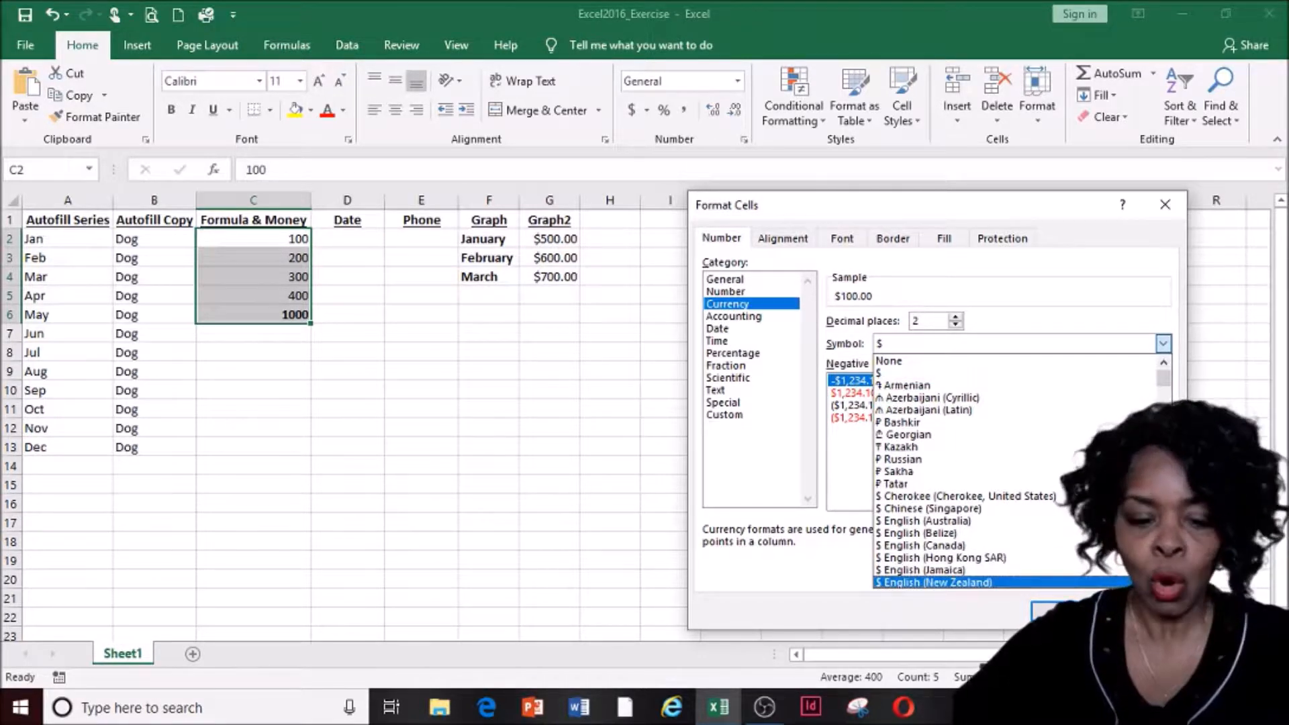
{"action": "left_click", "coordinate": [1140, 612]}
{"action": "left_click", "coordinate": [1139, 612]}
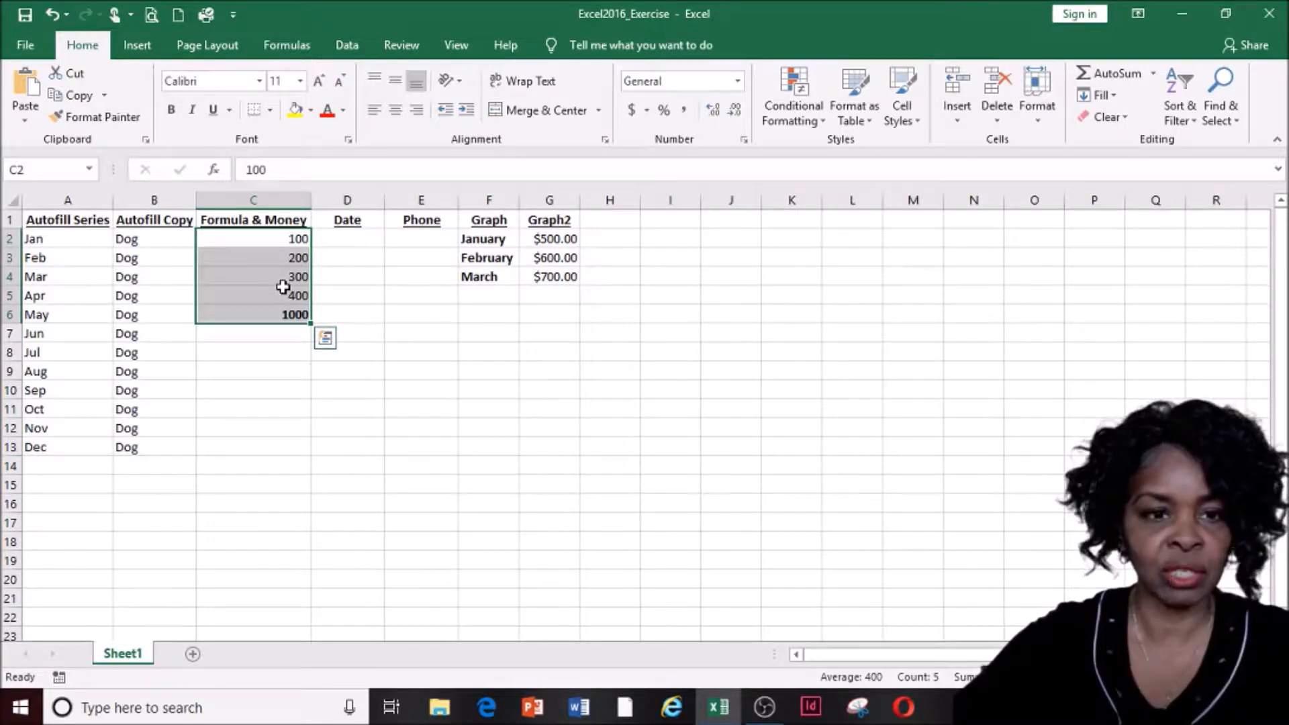
Apply Currency format to C2:C6 so the amounts read $100.00 through $1,000.00
{"action": "right_click", "coordinate": [282, 287]}
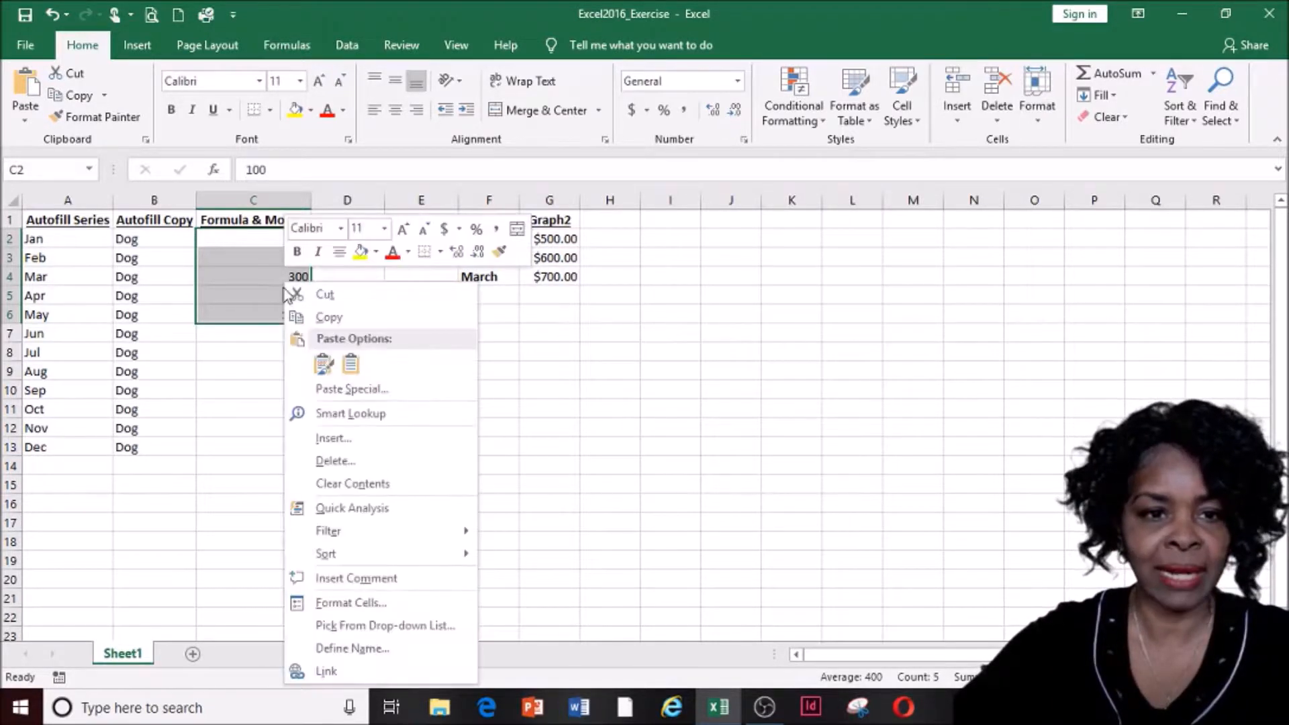
{"action": "left_click", "coordinate": [353, 601]}
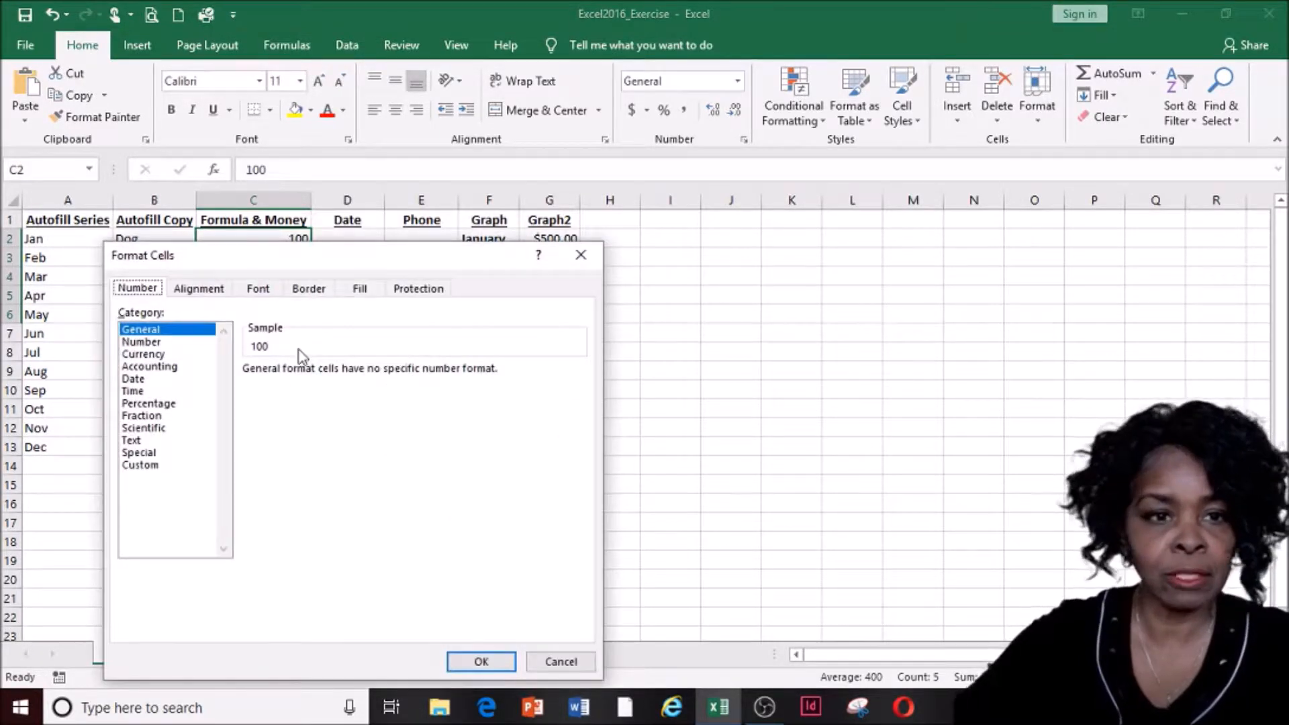
{"action": "left_click", "coordinate": [164, 355]}
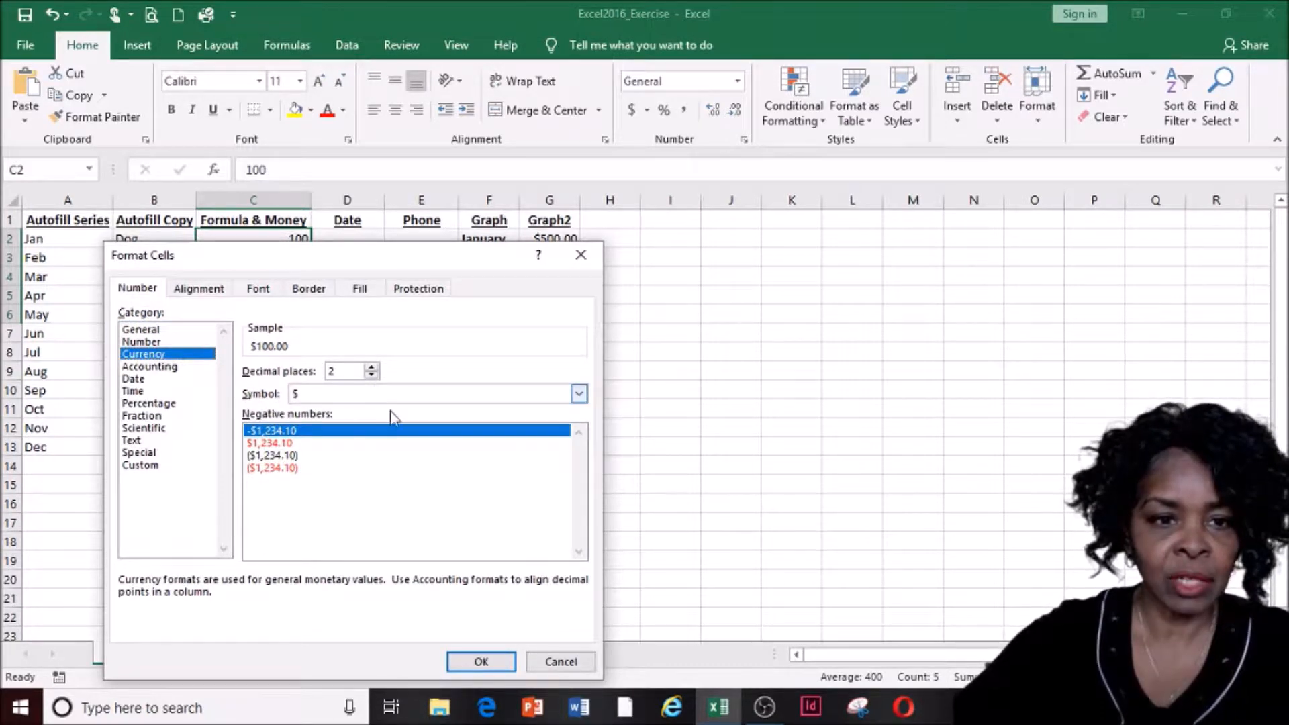
{"action": "left_click", "coordinate": [482, 661]}
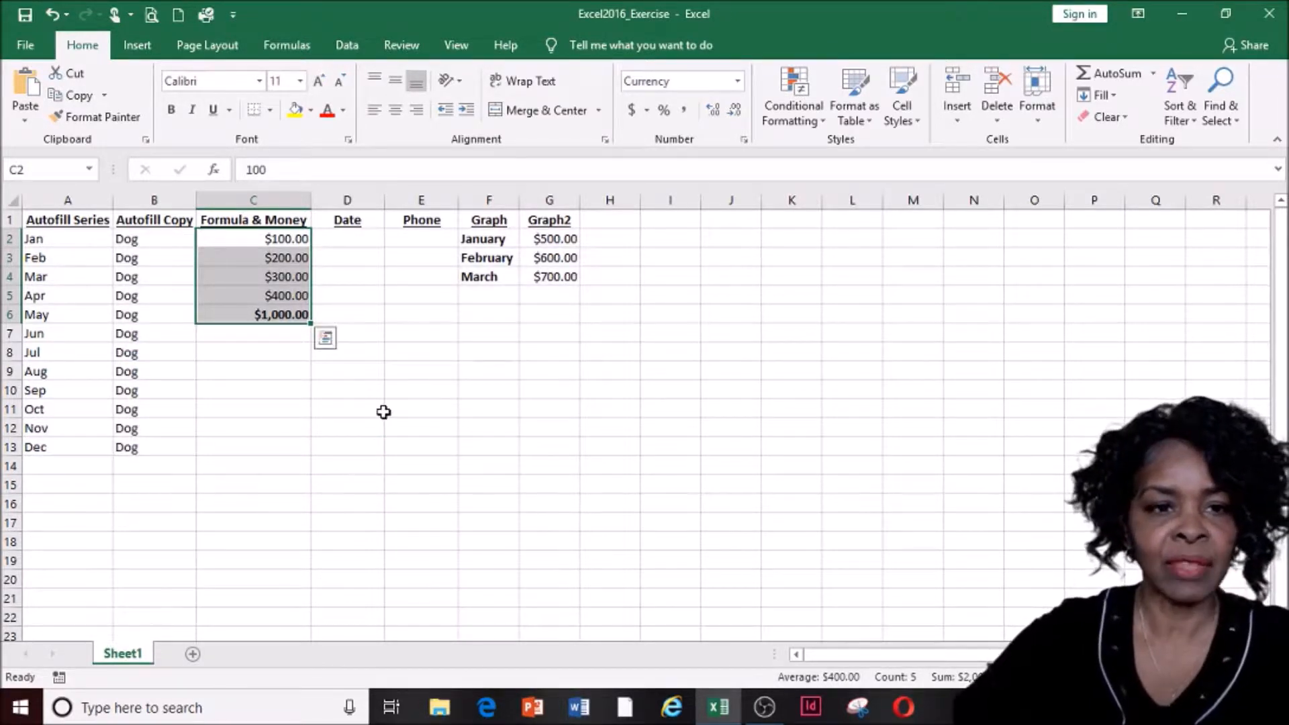
{"action": "left_click", "coordinate": [309, 390]}
Give cell C5 ($400.00) a double-line bottom border through More Borders
{"action": "left_click", "coordinate": [274, 294]}
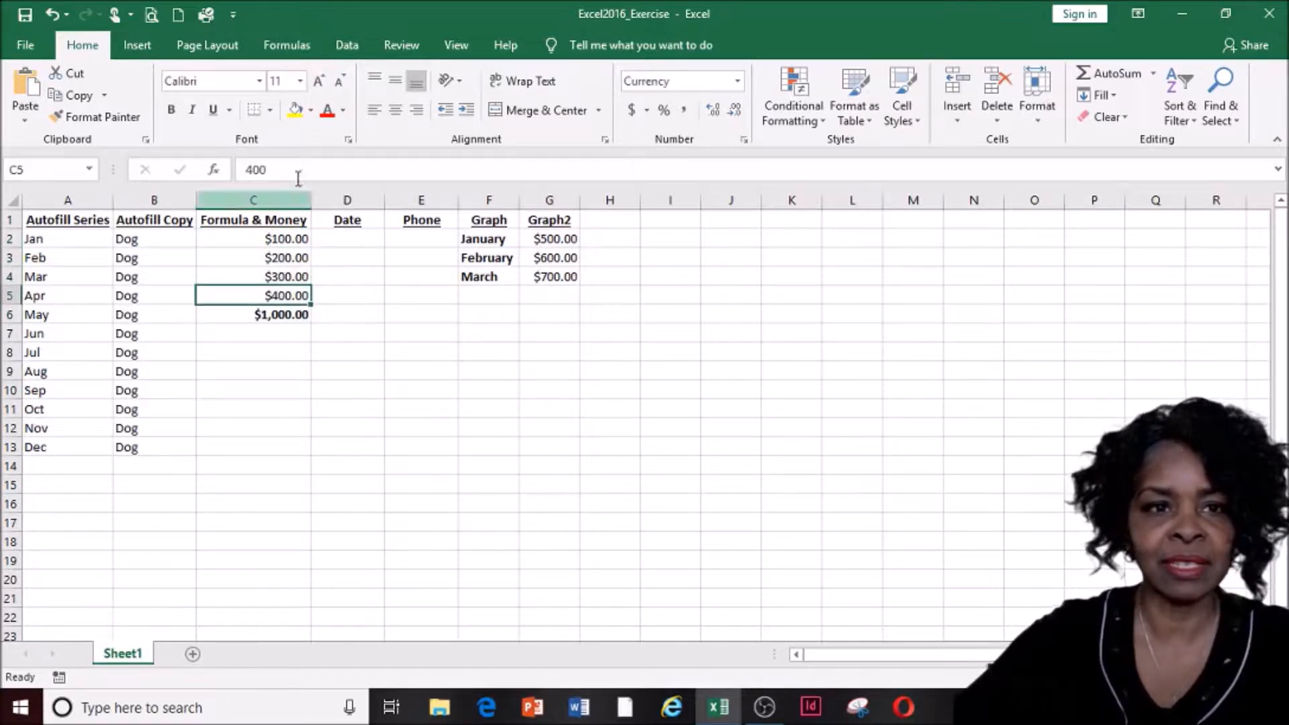
{"action": "left_click", "coordinate": [270, 110]}
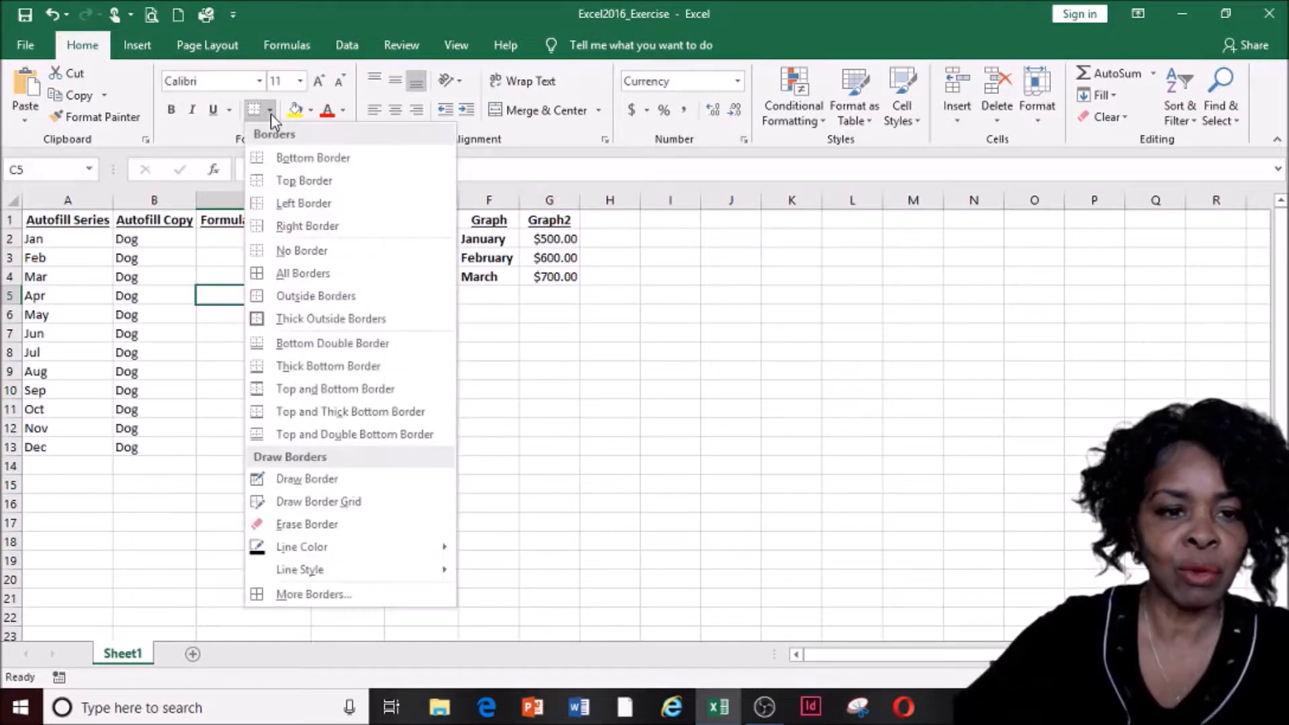
{"action": "left_click", "coordinate": [312, 595]}
{"action": "left_click", "coordinate": [800, 391]}
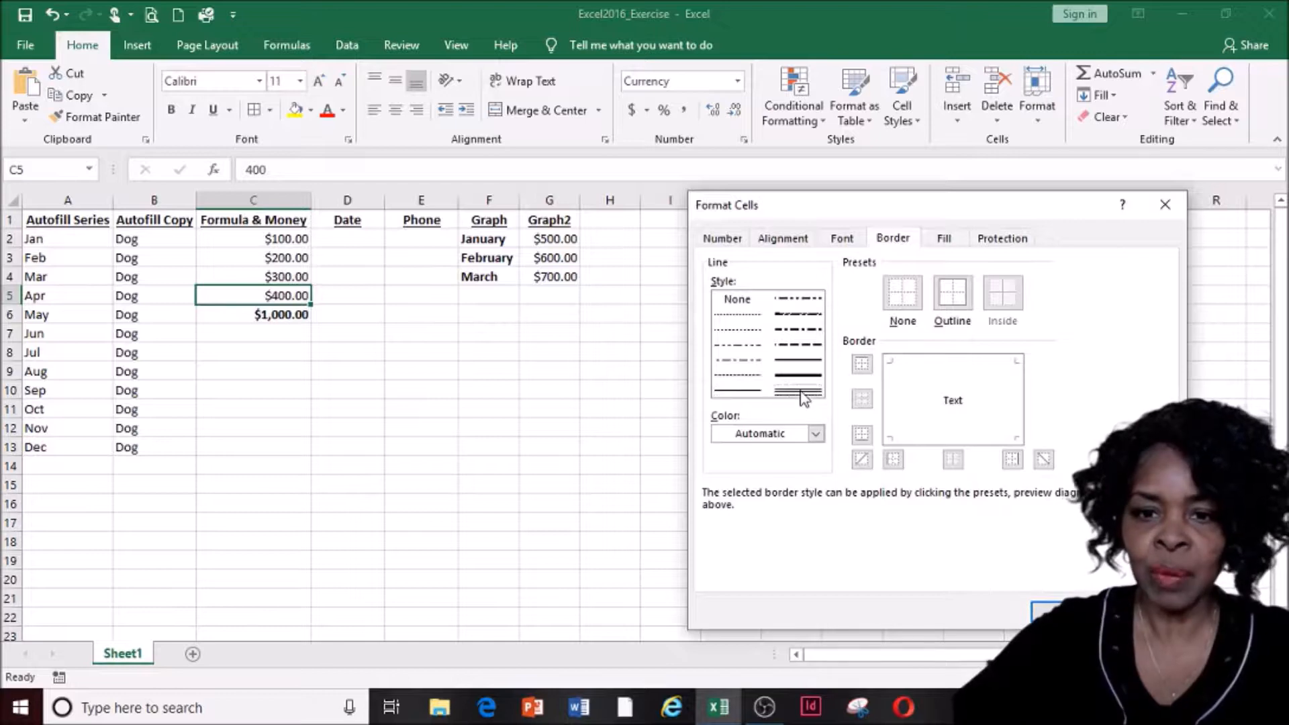
{"action": "left_click", "coordinate": [863, 437]}
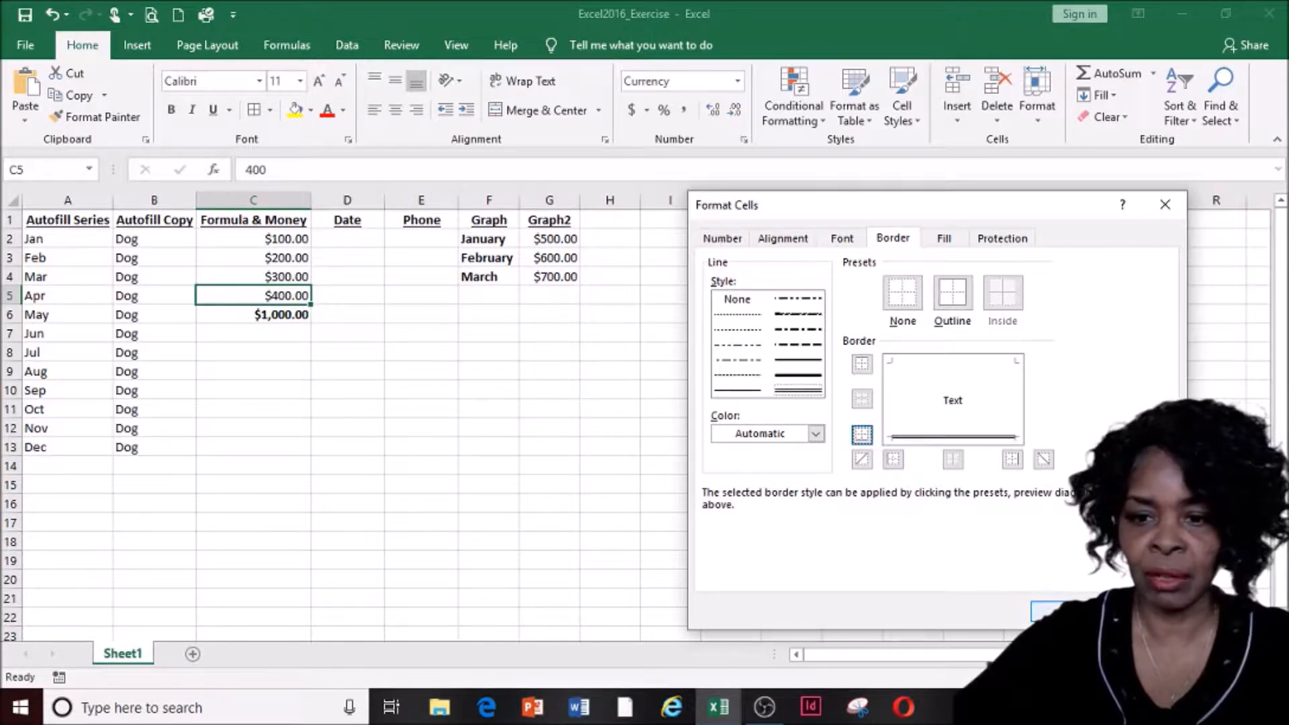
{"action": "left_click", "coordinate": [1064, 611]}
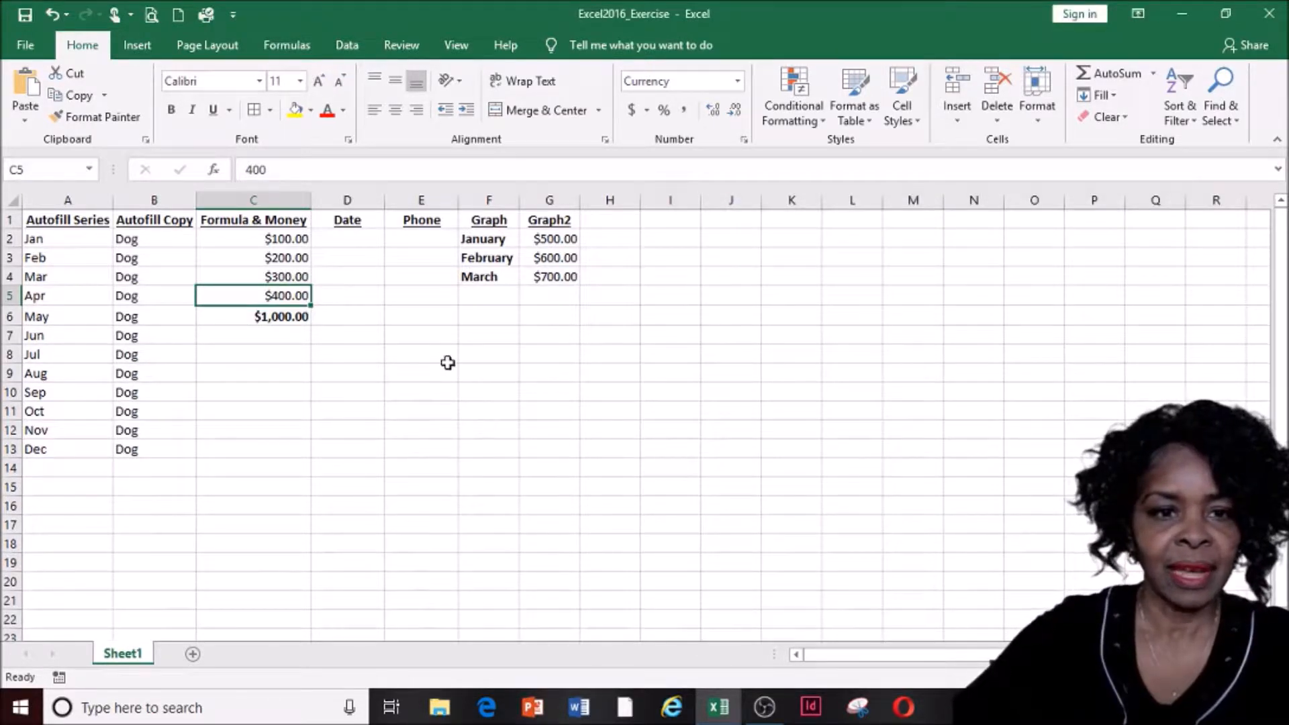
{"action": "left_click", "coordinate": [448, 363]}
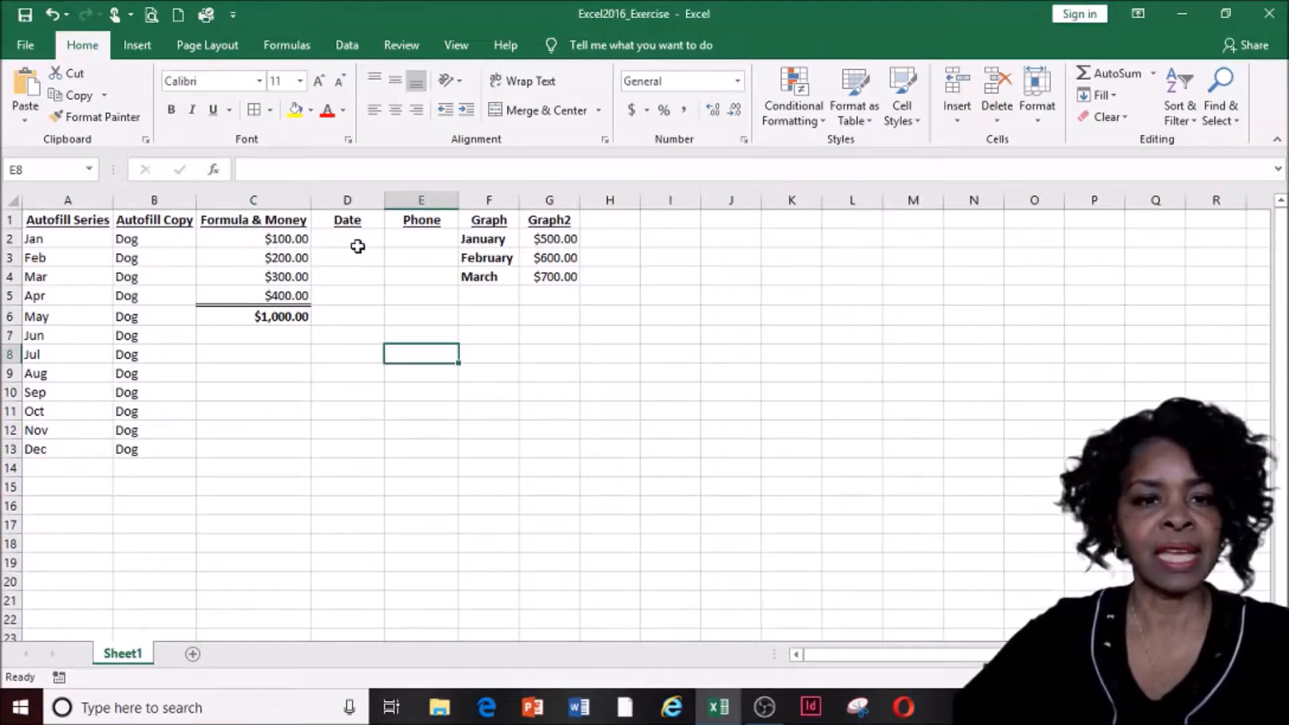
Enter the dates 1/29, 2/28 and 3/31 in D2:D4, correcting a mistyped 2/29
{"action": "left_click", "coordinate": [347, 198]}
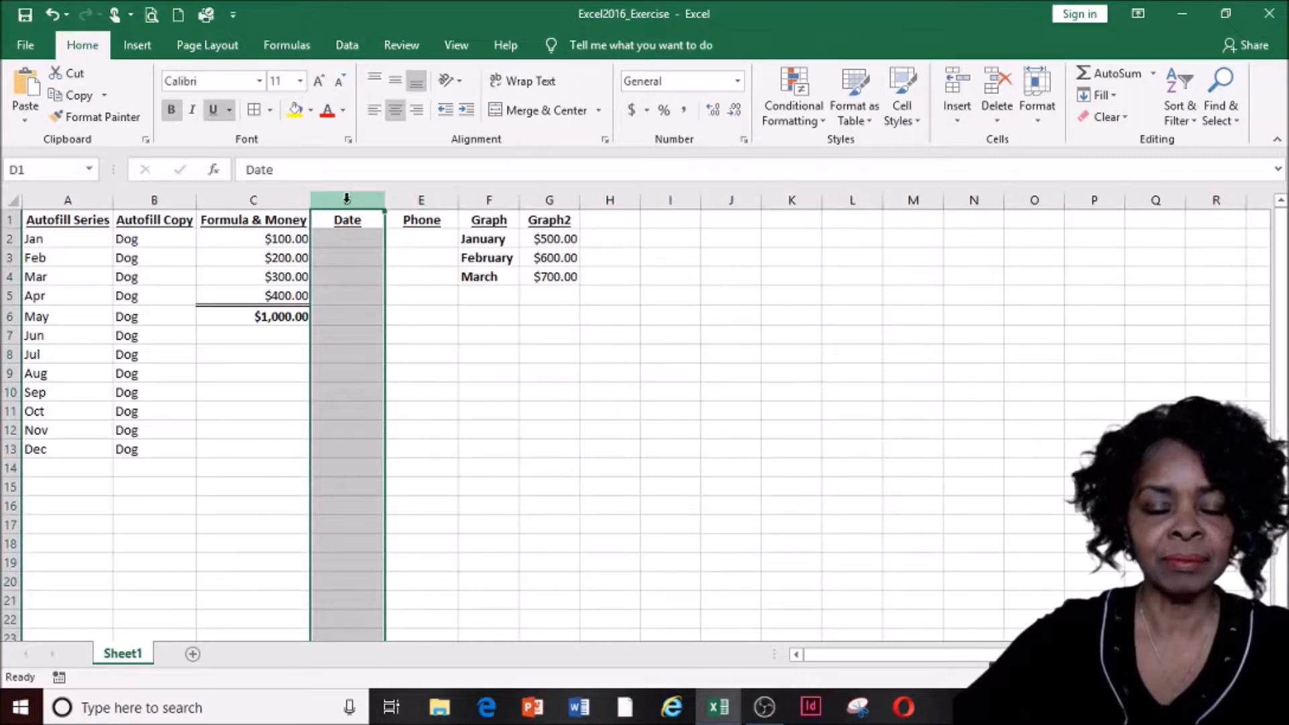
{"action": "left_click", "coordinate": [356, 241]}
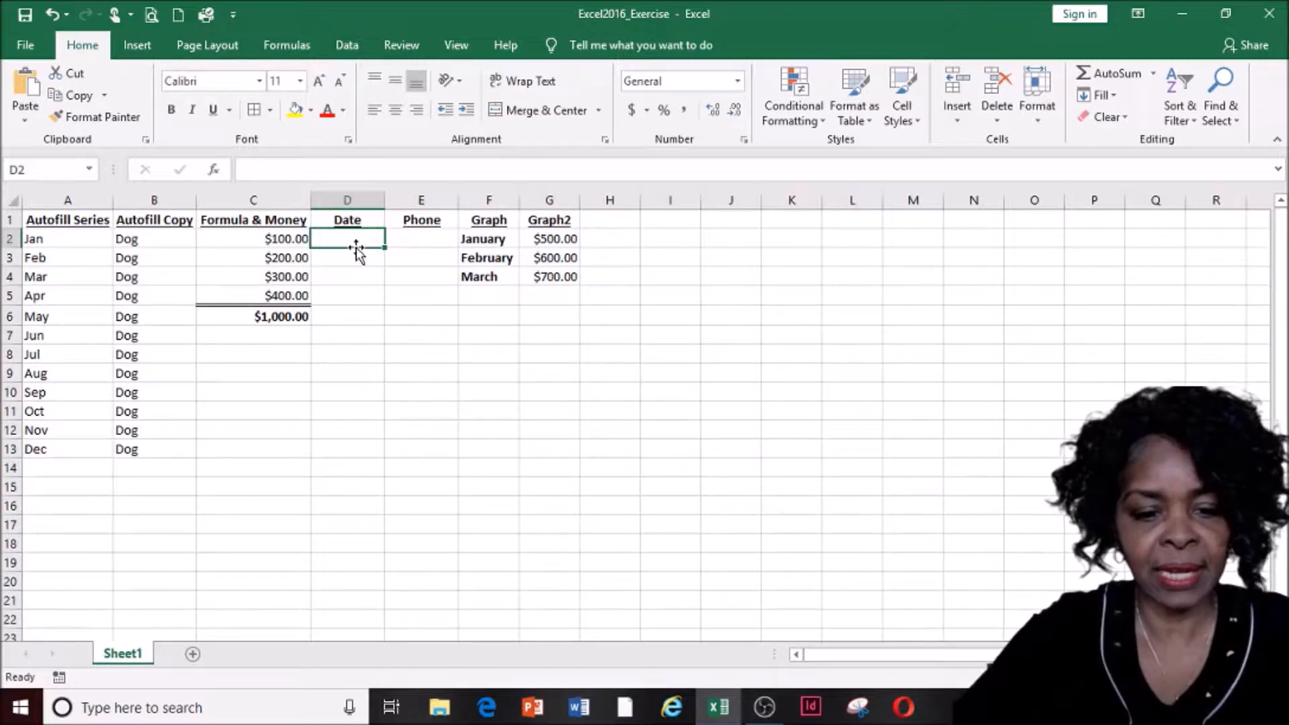
{"action": "type", "text": "1/29"}
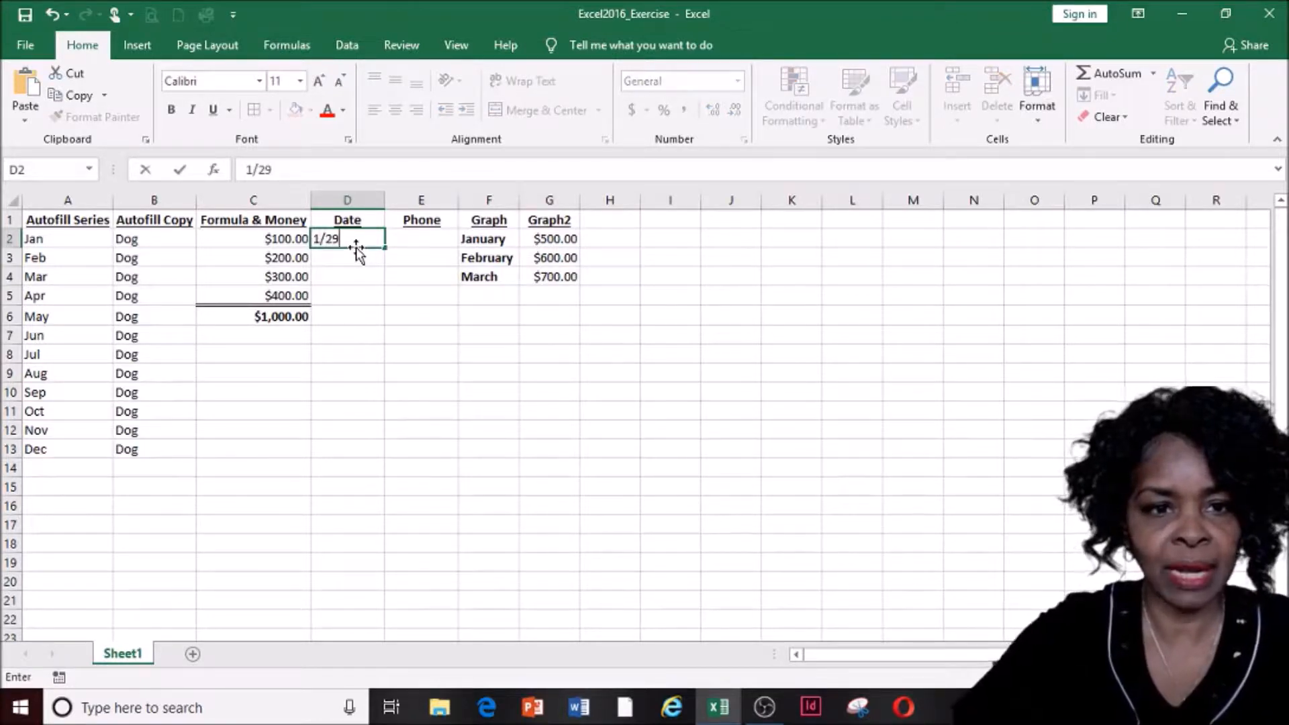
{"action": "key", "text": "Return"}
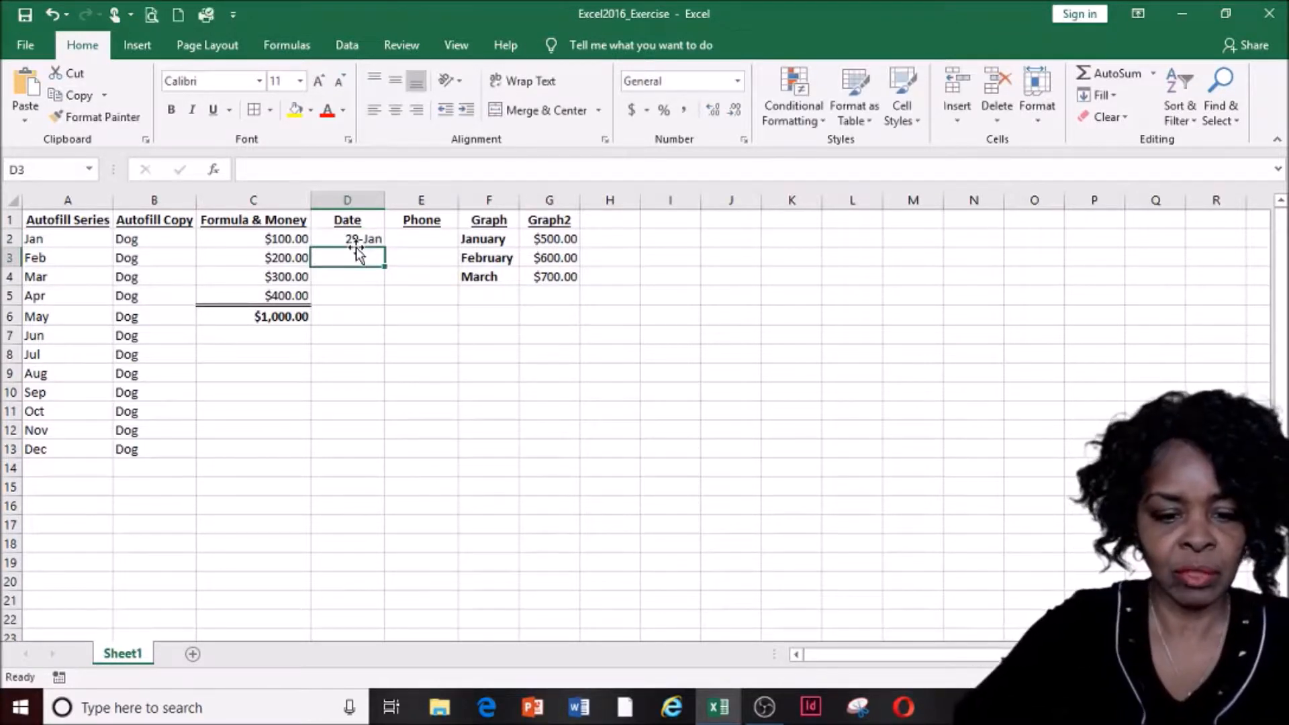
{"action": "type", "text": "2/29"}
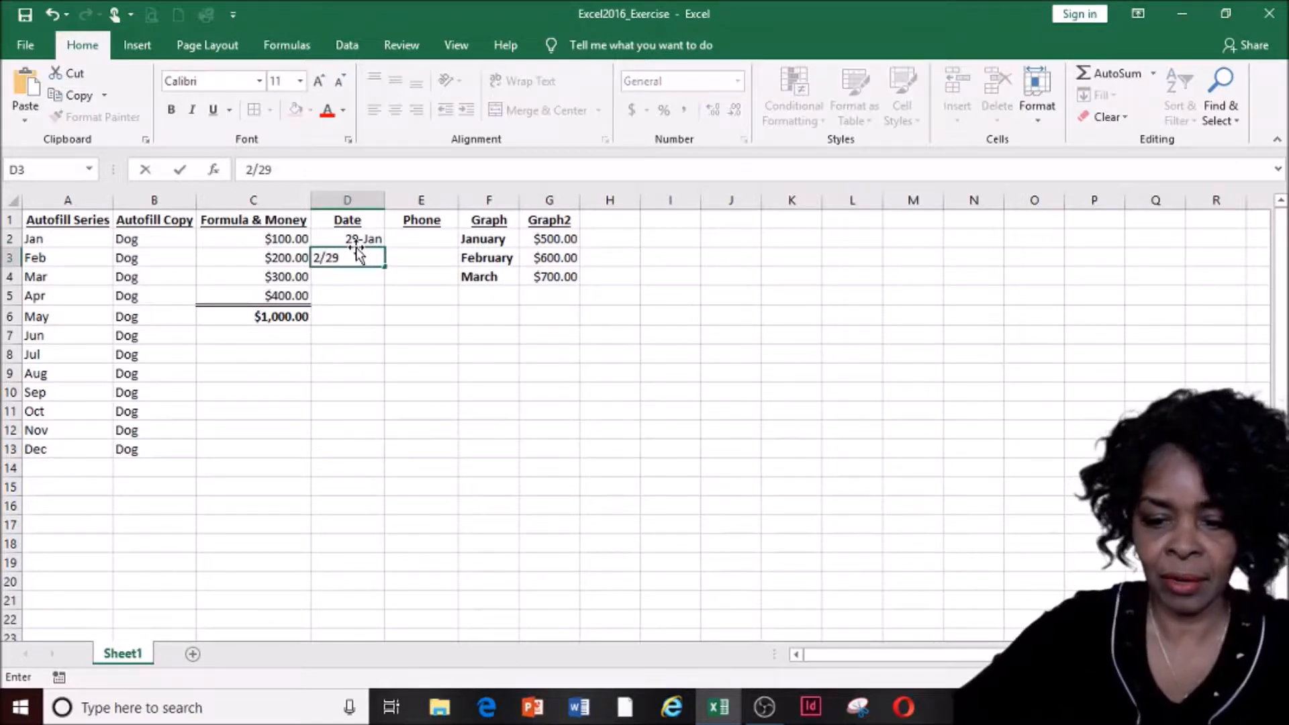
{"action": "key", "text": "BackSpace"}
{"action": "type", "text": "8"}
{"action": "key", "text": "Return"}
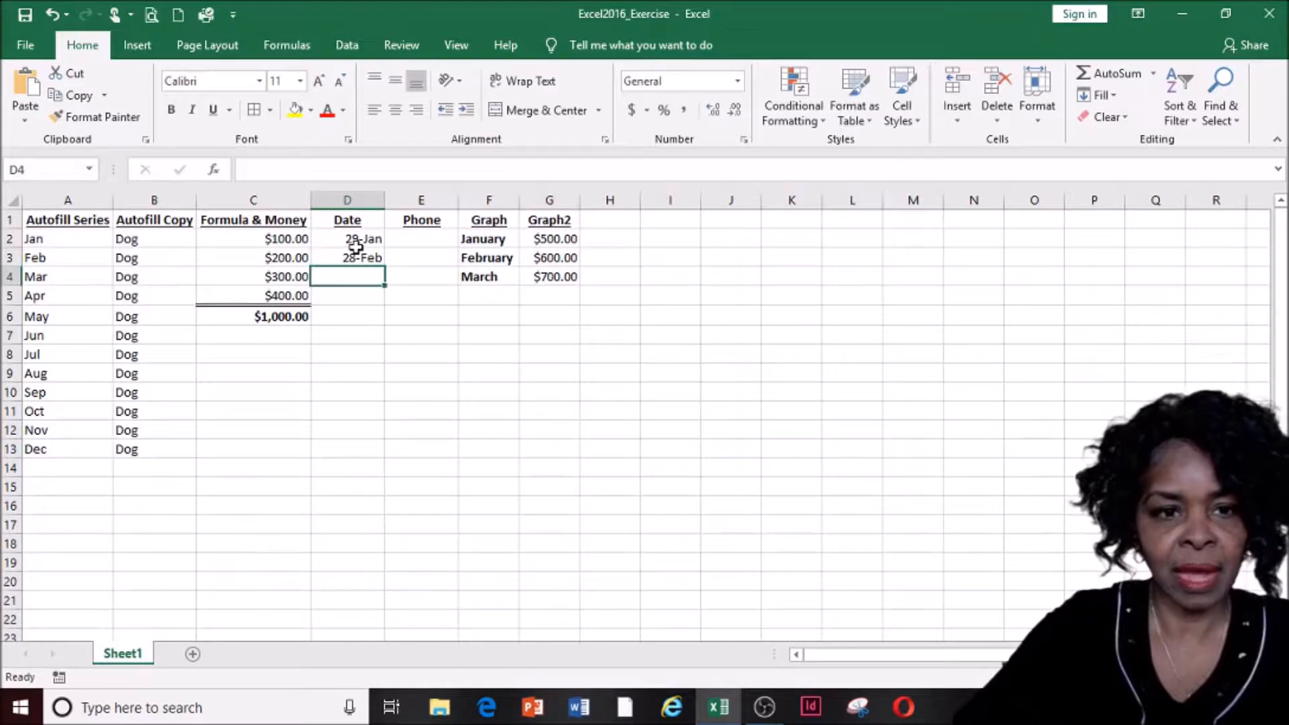
{"action": "type", "text": "3/31"}
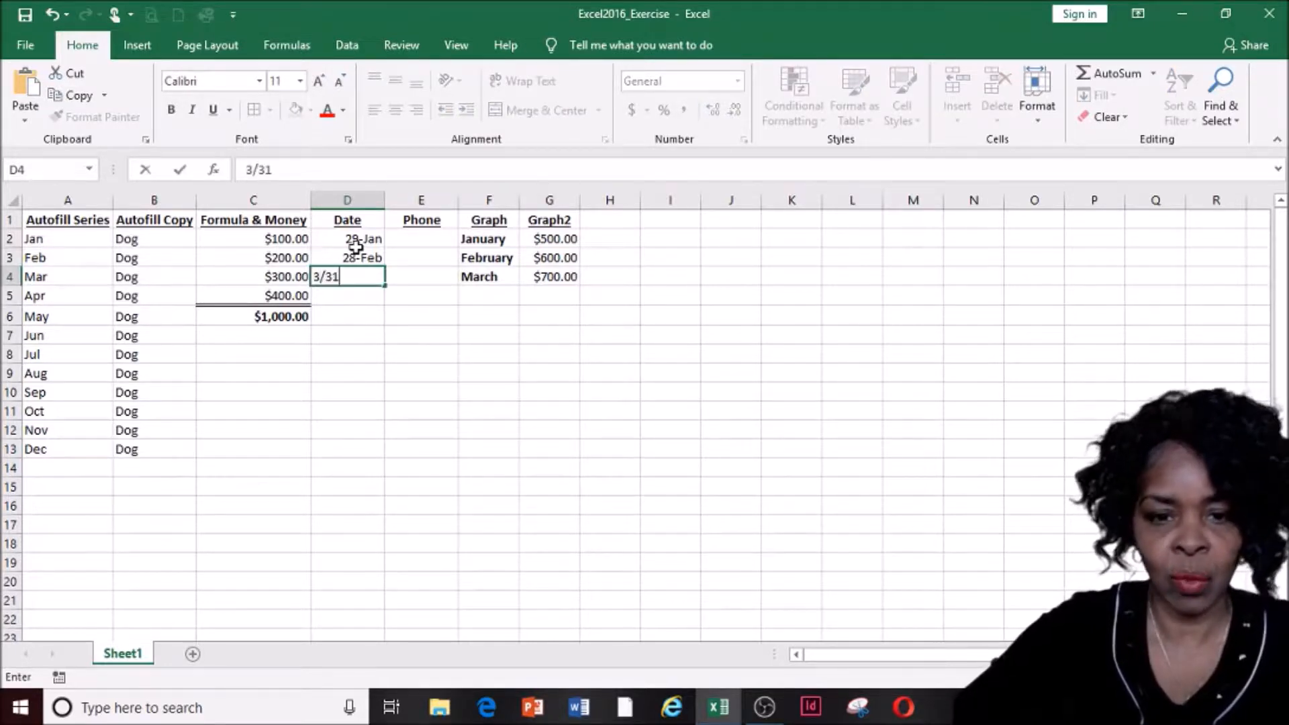
{"action": "left_click", "coordinate": [355, 251]}
{"action": "left_click", "coordinate": [357, 244]}
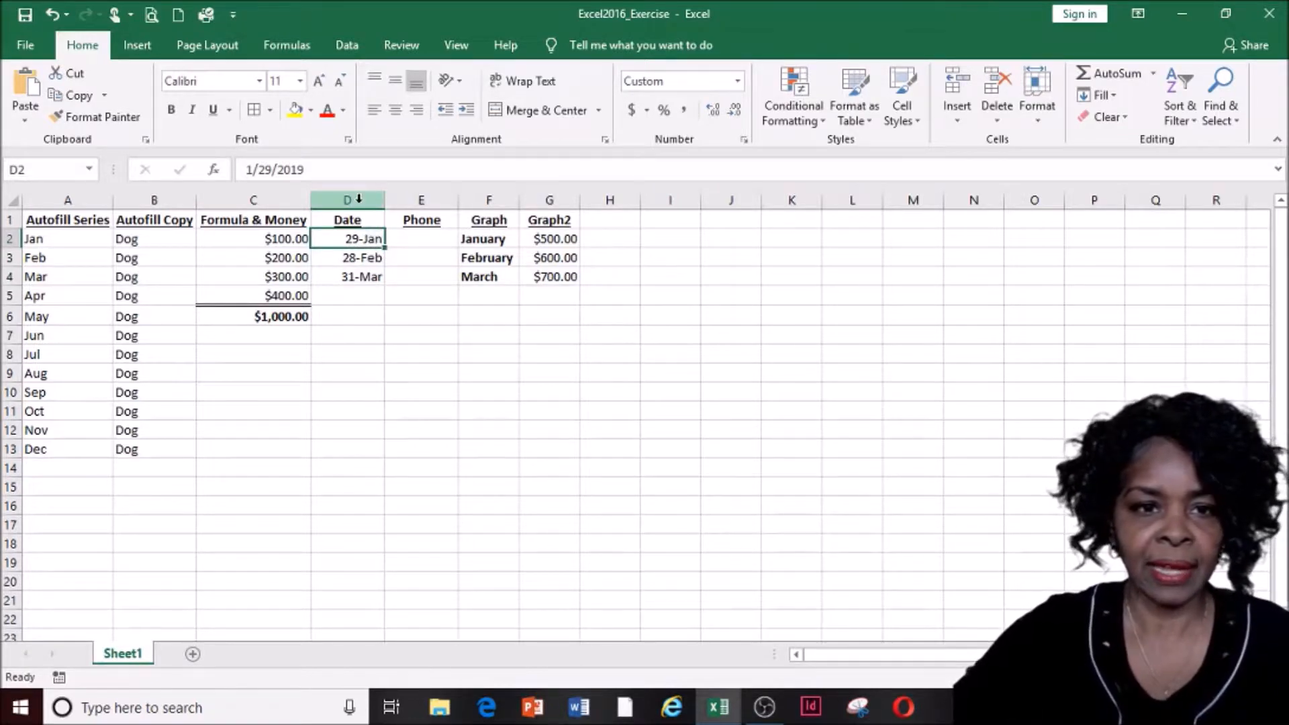
Format D2 with the 3/14/12 short date type so it reads 1/29/19
{"action": "right_click", "coordinate": [376, 243]}
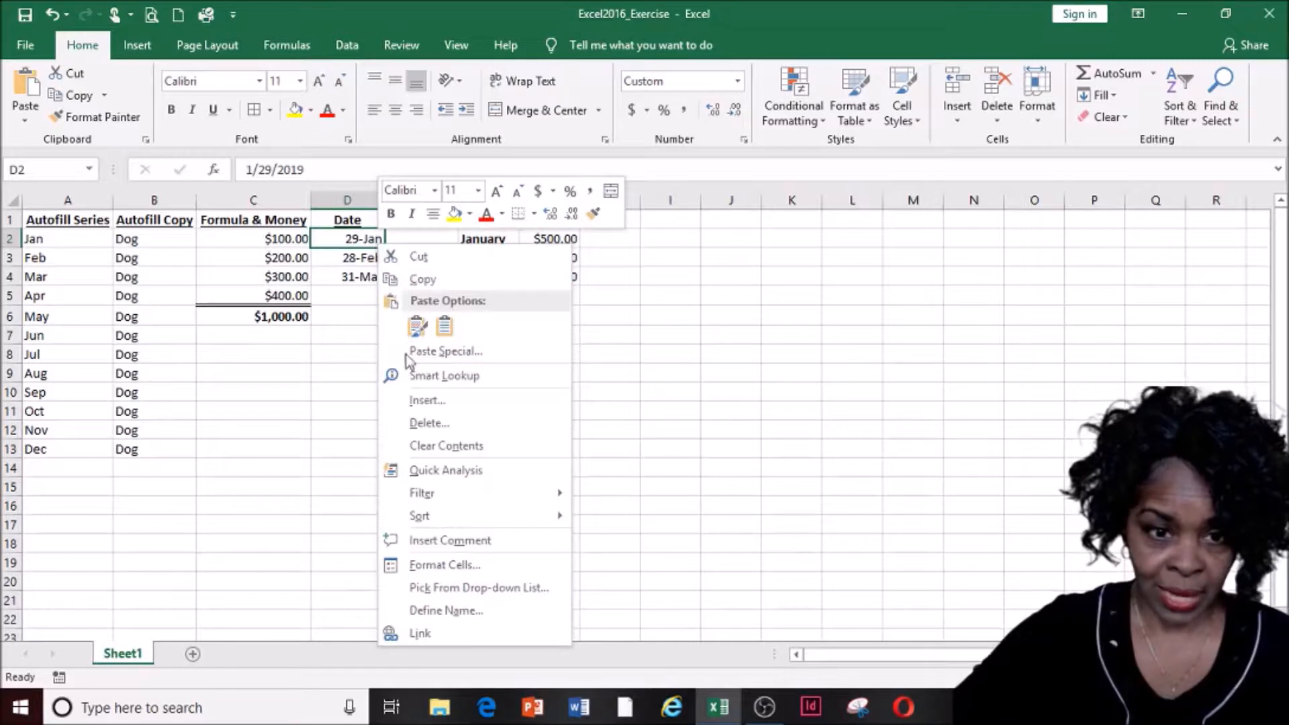
{"action": "left_click", "coordinate": [467, 572]}
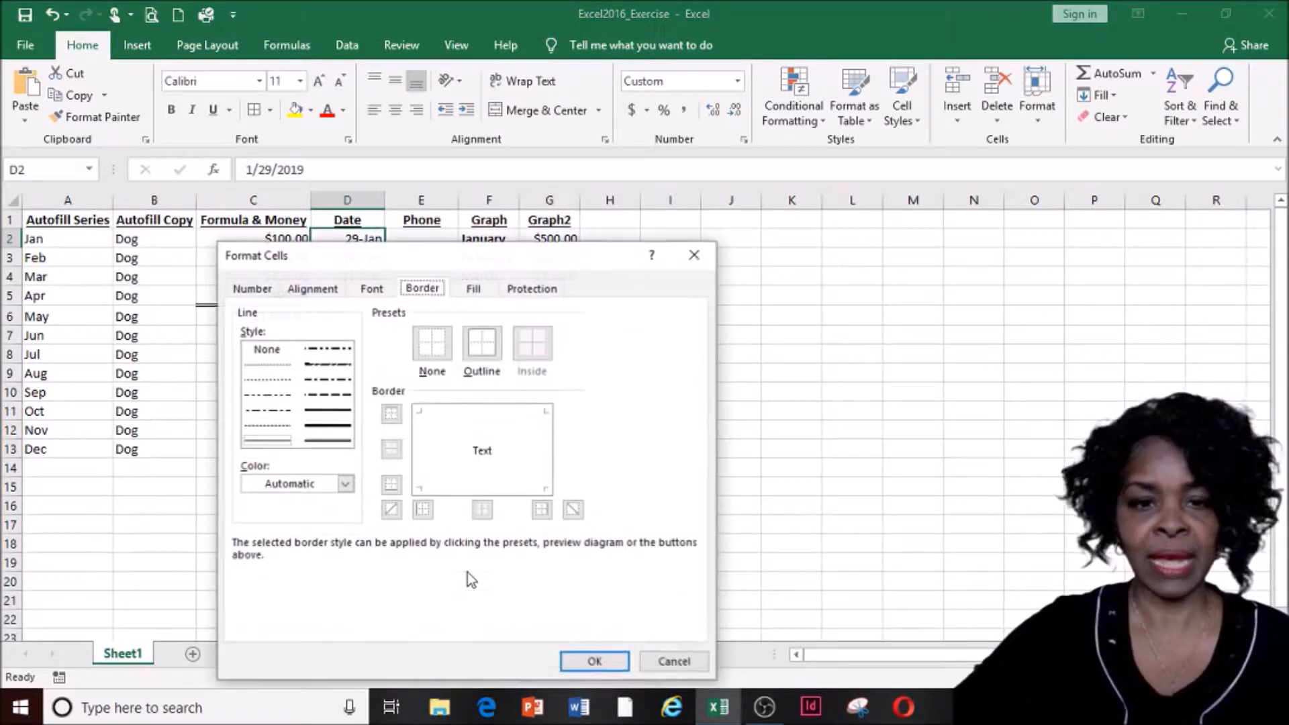
{"action": "left_click", "coordinate": [259, 291]}
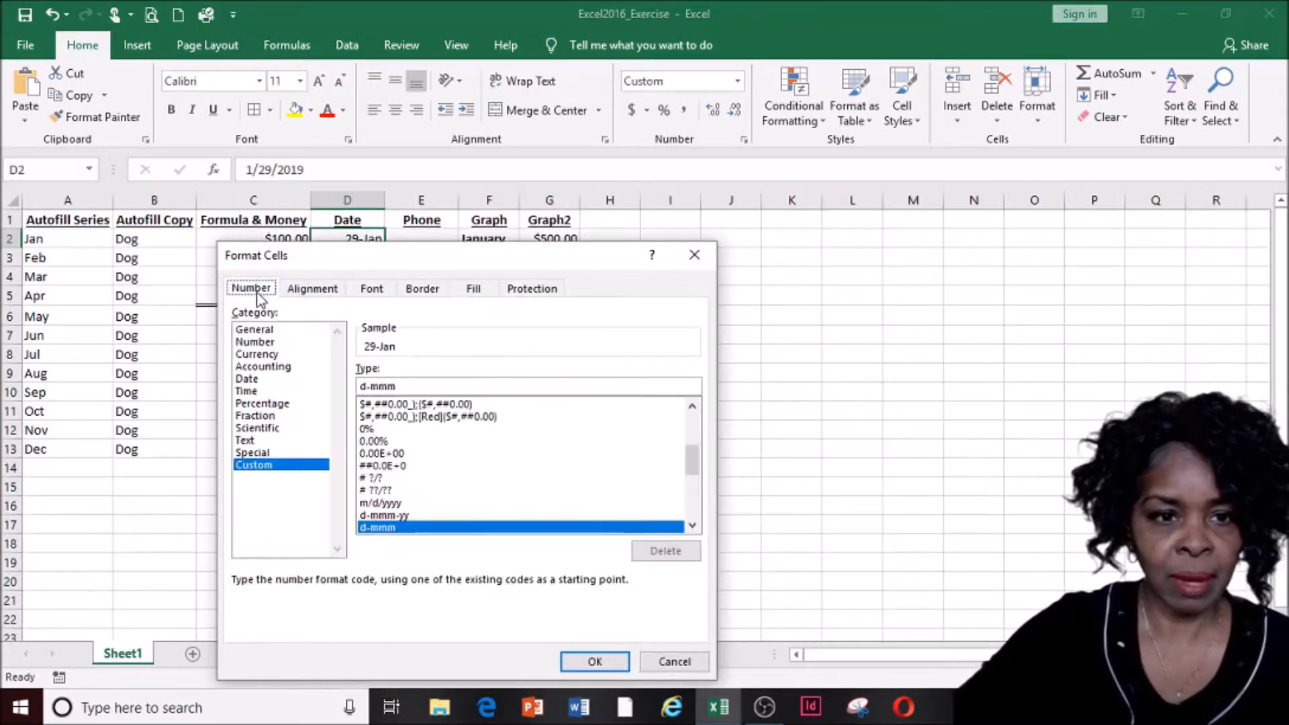
{"action": "left_click", "coordinate": [252, 380]}
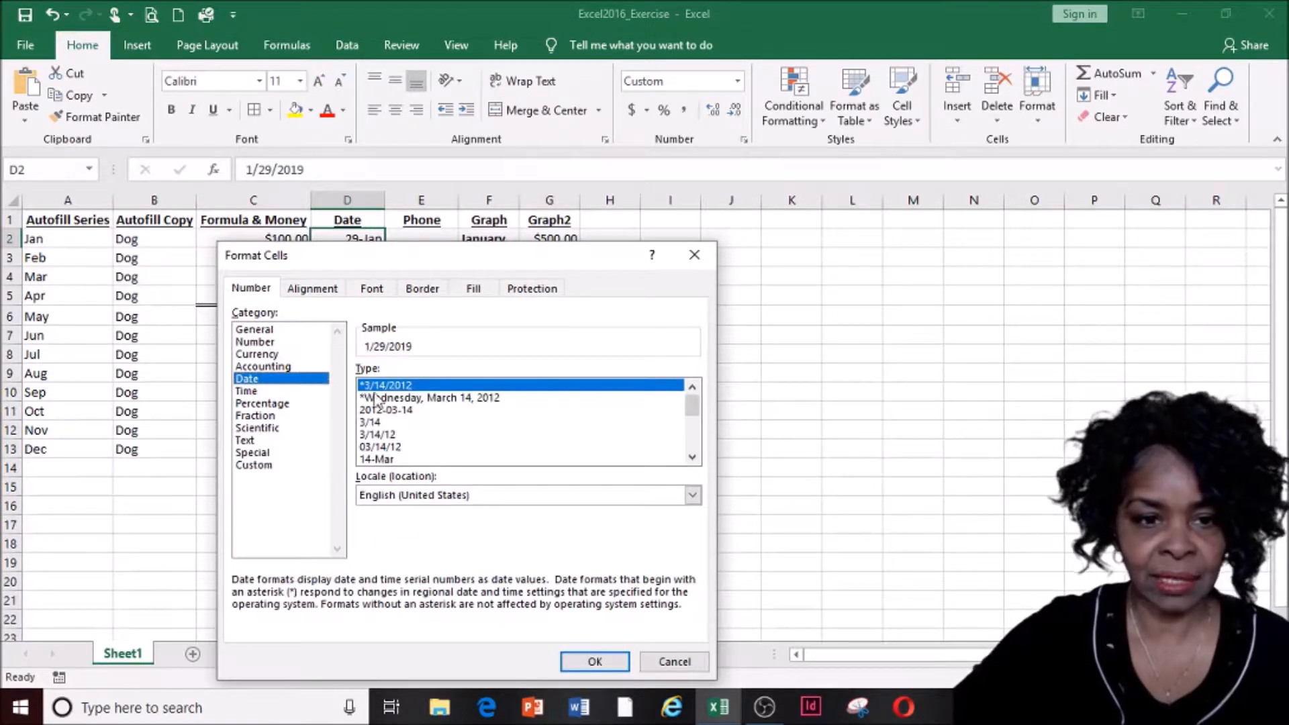
{"action": "left_click", "coordinate": [392, 435]}
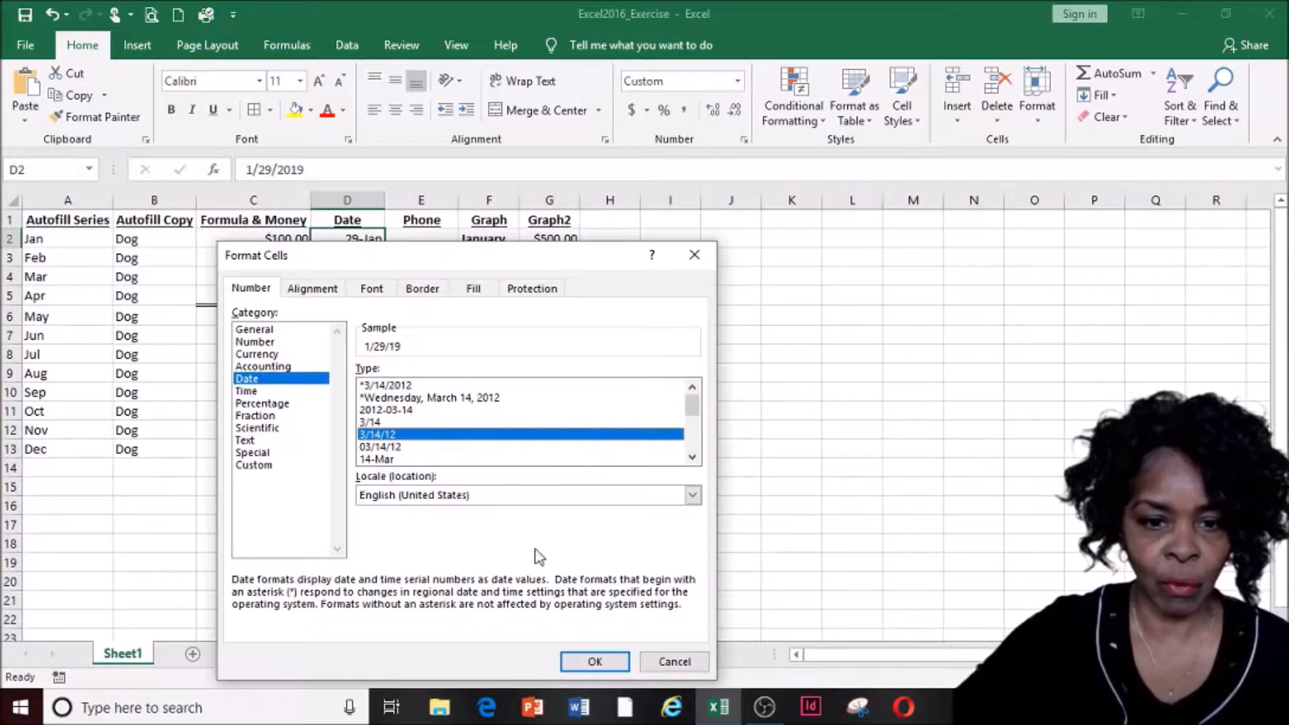
{"action": "left_click", "coordinate": [595, 662]}
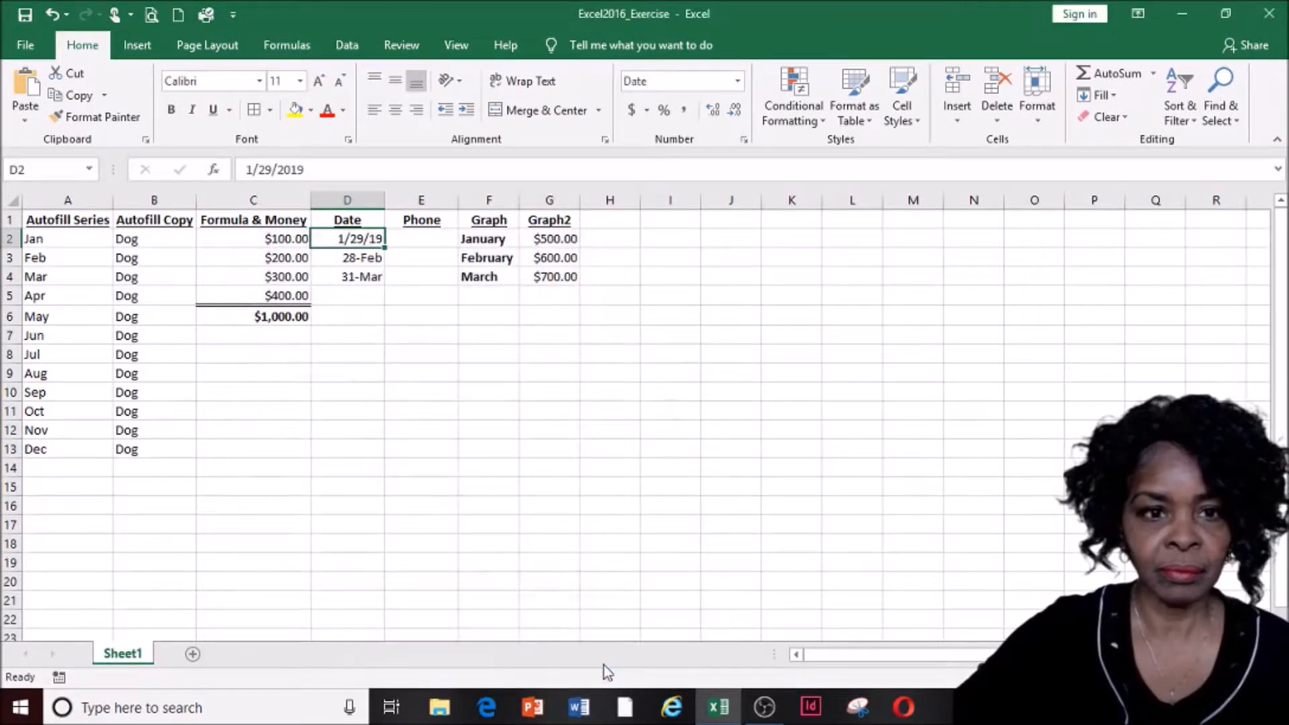
{"action": "left_click", "coordinate": [352, 261]}
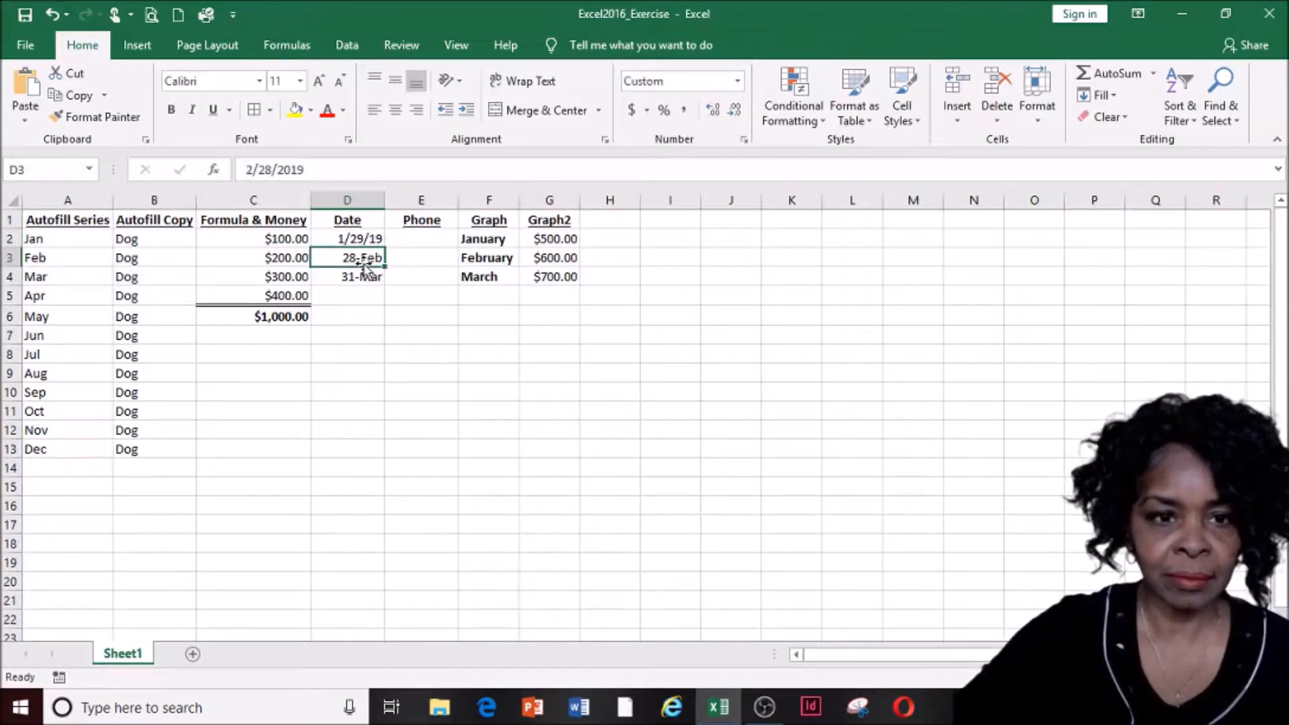
Select cell D3 holding the February date
{"action": "right_click", "coordinate": [363, 265]}
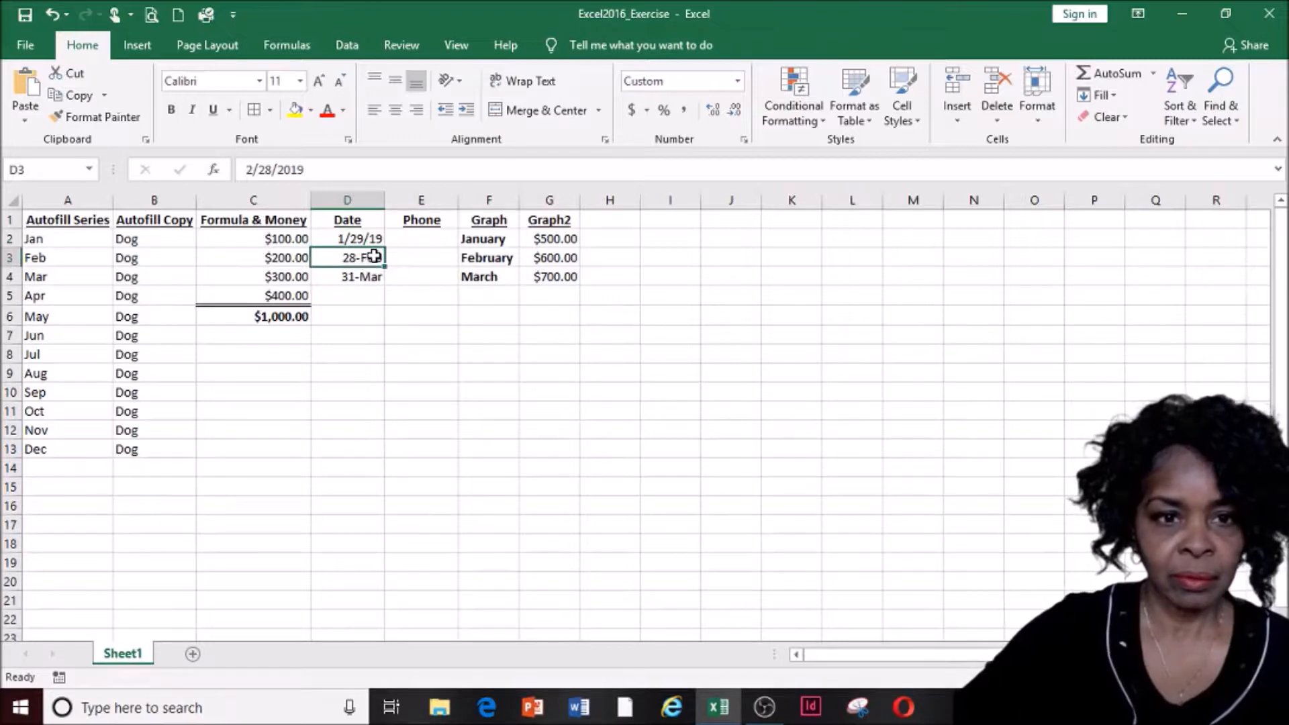
{"action": "left_click", "coordinate": [374, 316]}
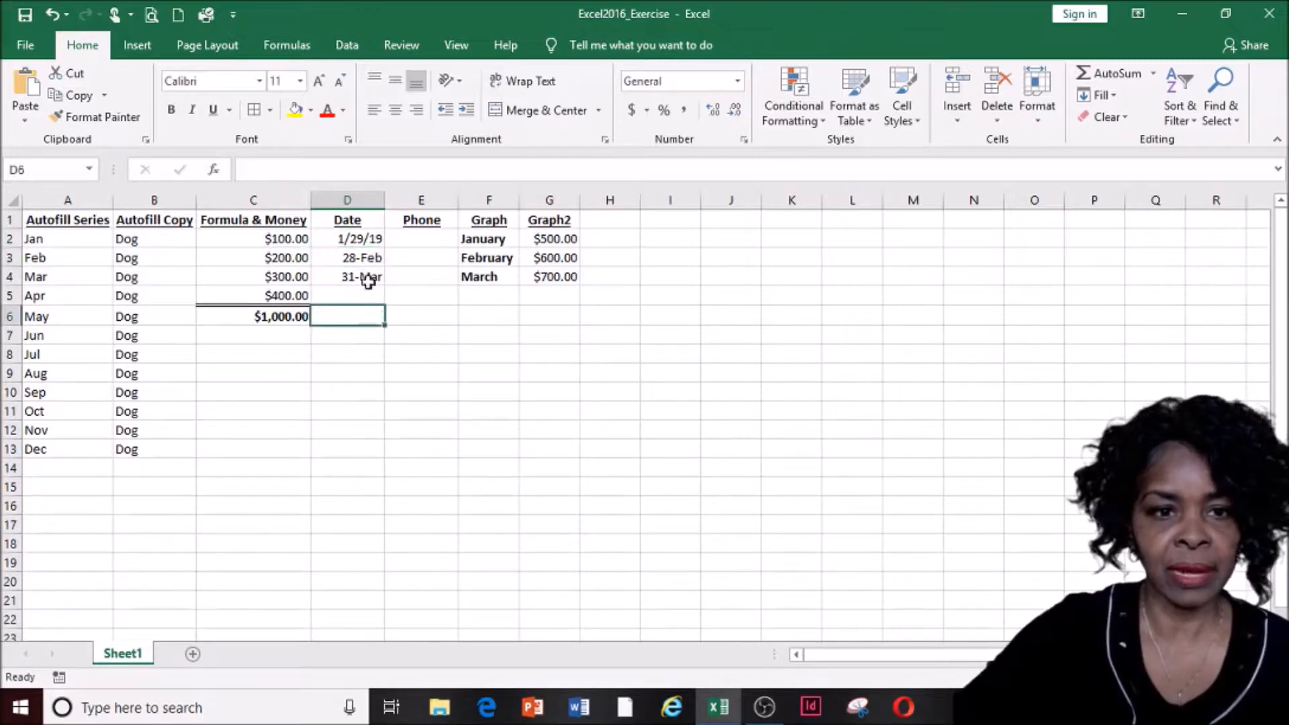
{"action": "left_click", "coordinate": [362, 254]}
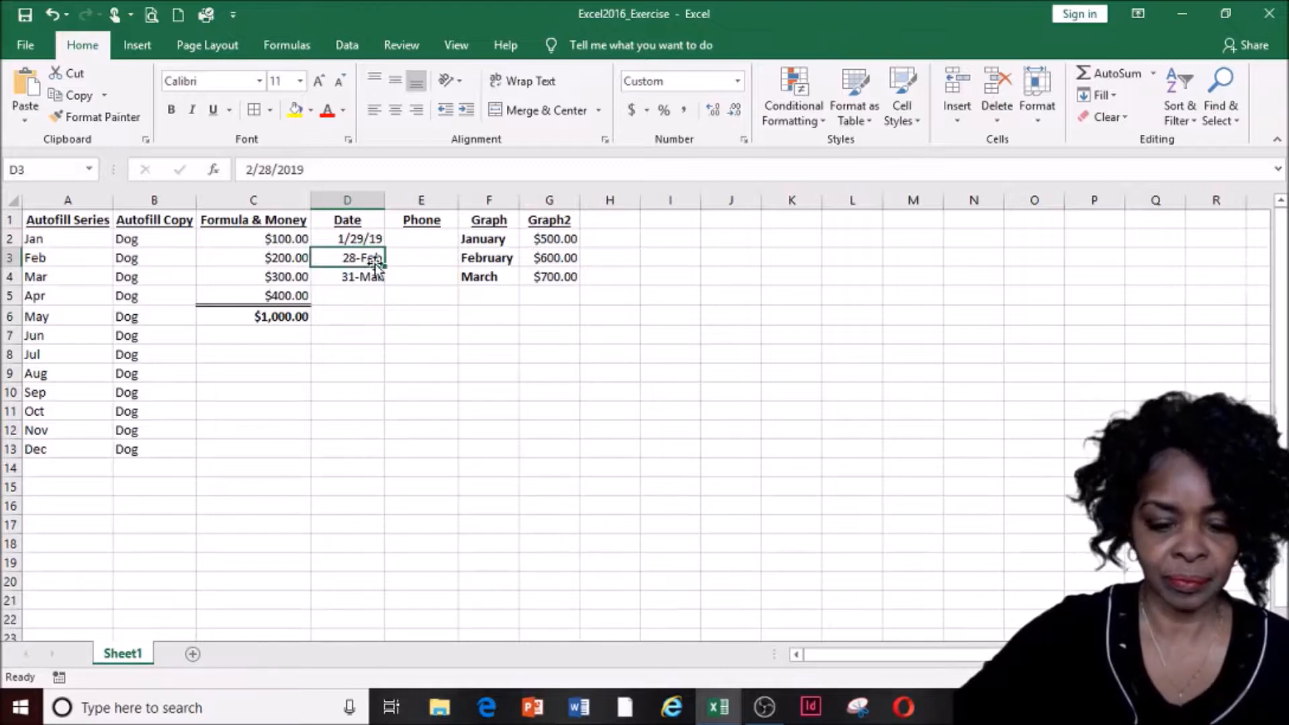
{"action": "left_click_drag", "start_coordinate": [378, 267], "coordinate": [376, 263]}
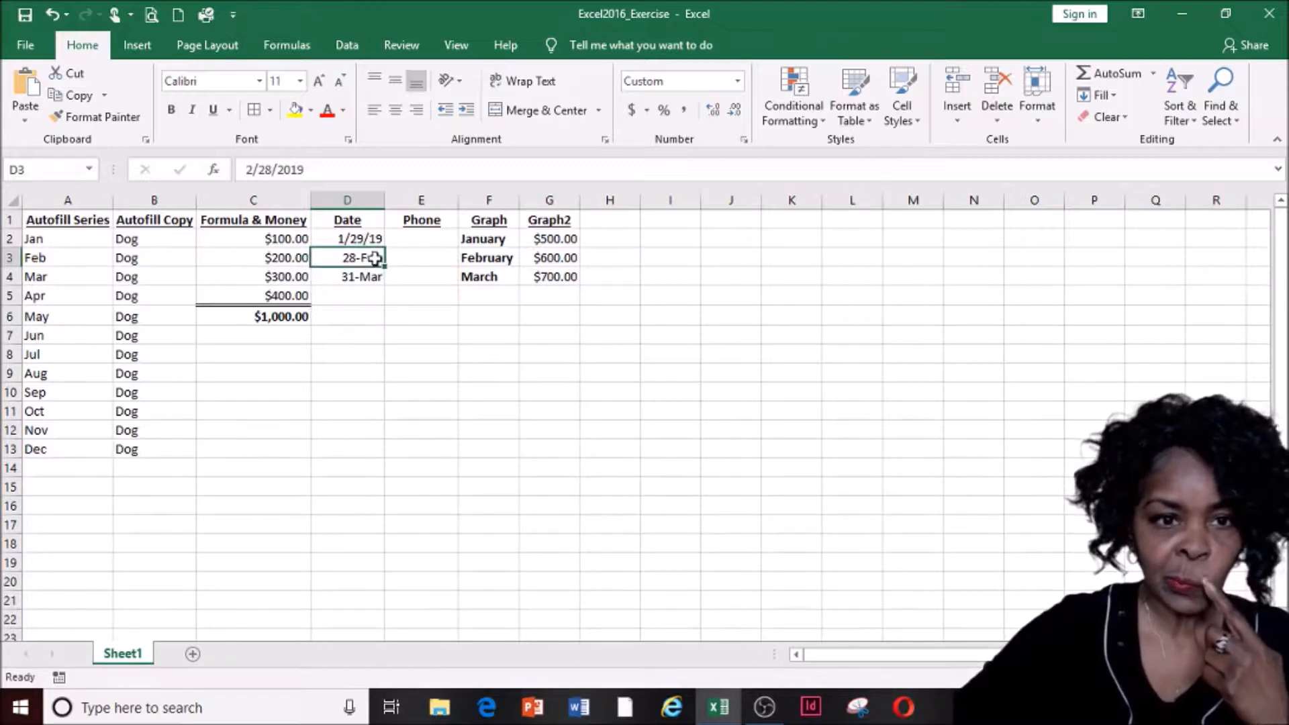
{"action": "right_click", "coordinate": [389, 258]}
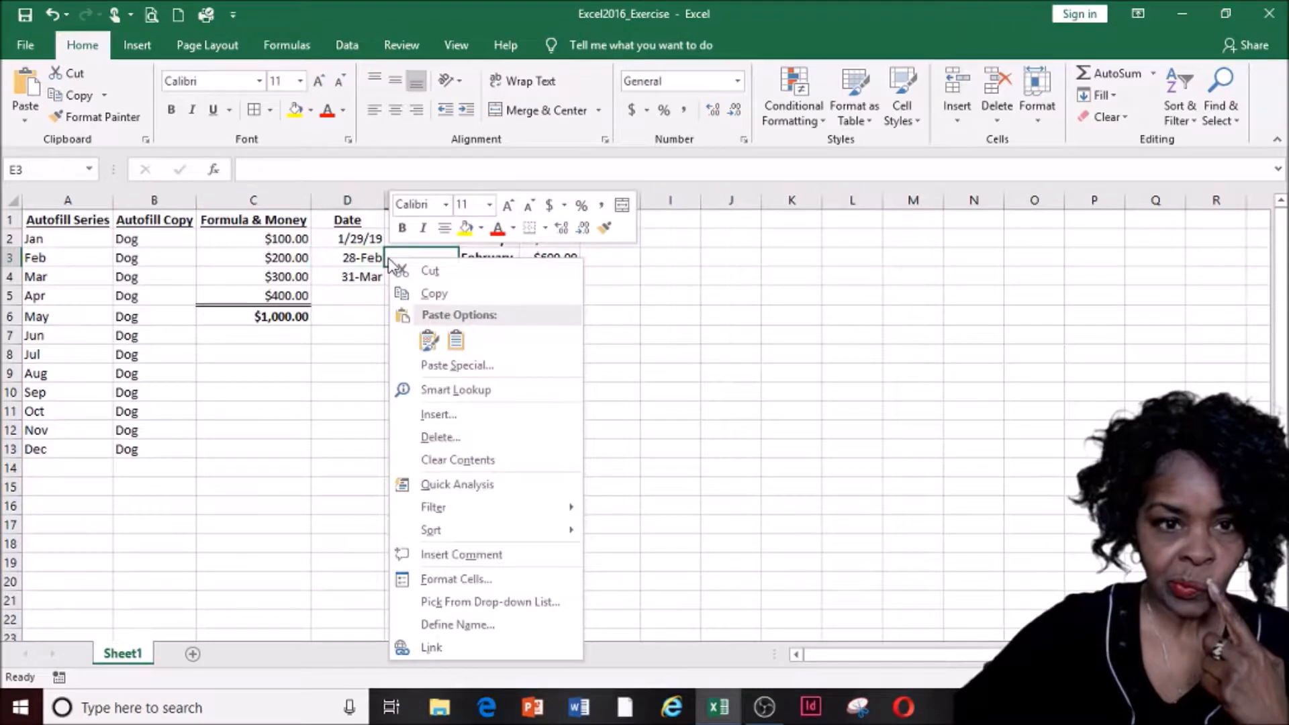
{"action": "key", "text": "Escape"}
{"action": "left_click", "coordinate": [347, 257]}
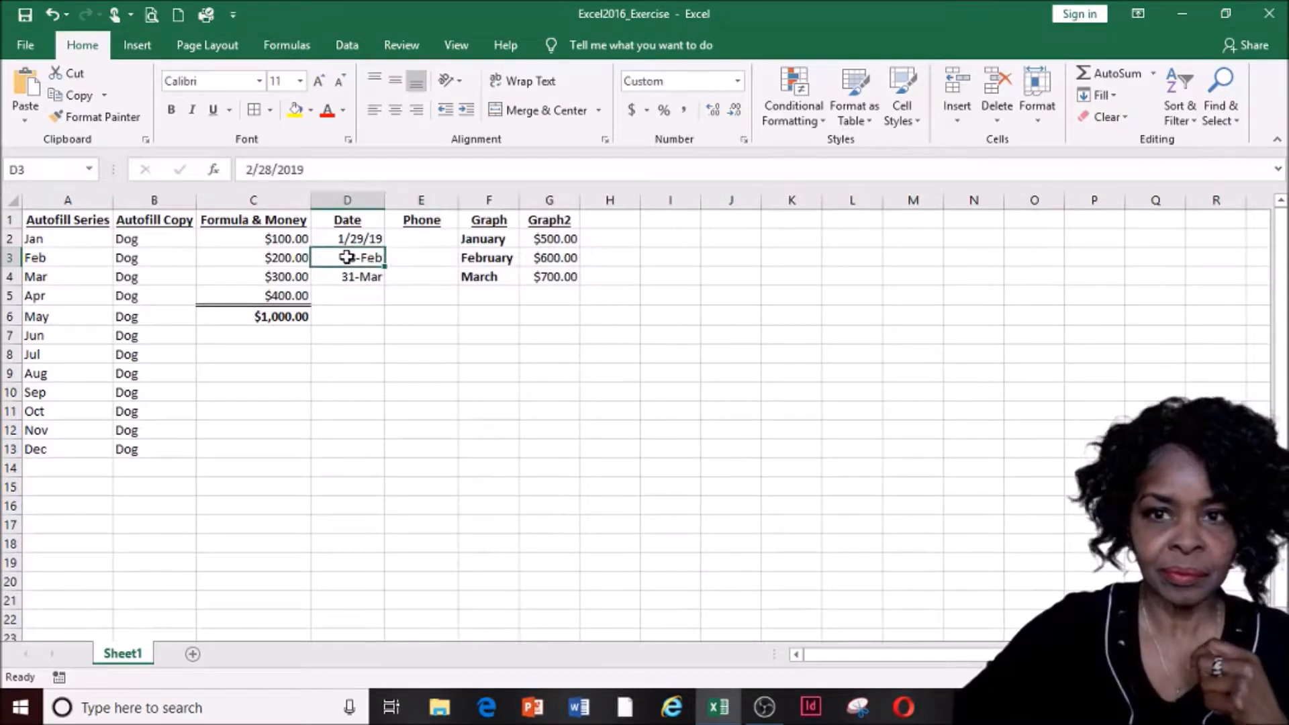
Apply the March-12 month-year date format to D3 and autofit column D to show February-19
{"action": "left_click", "coordinate": [1039, 120]}
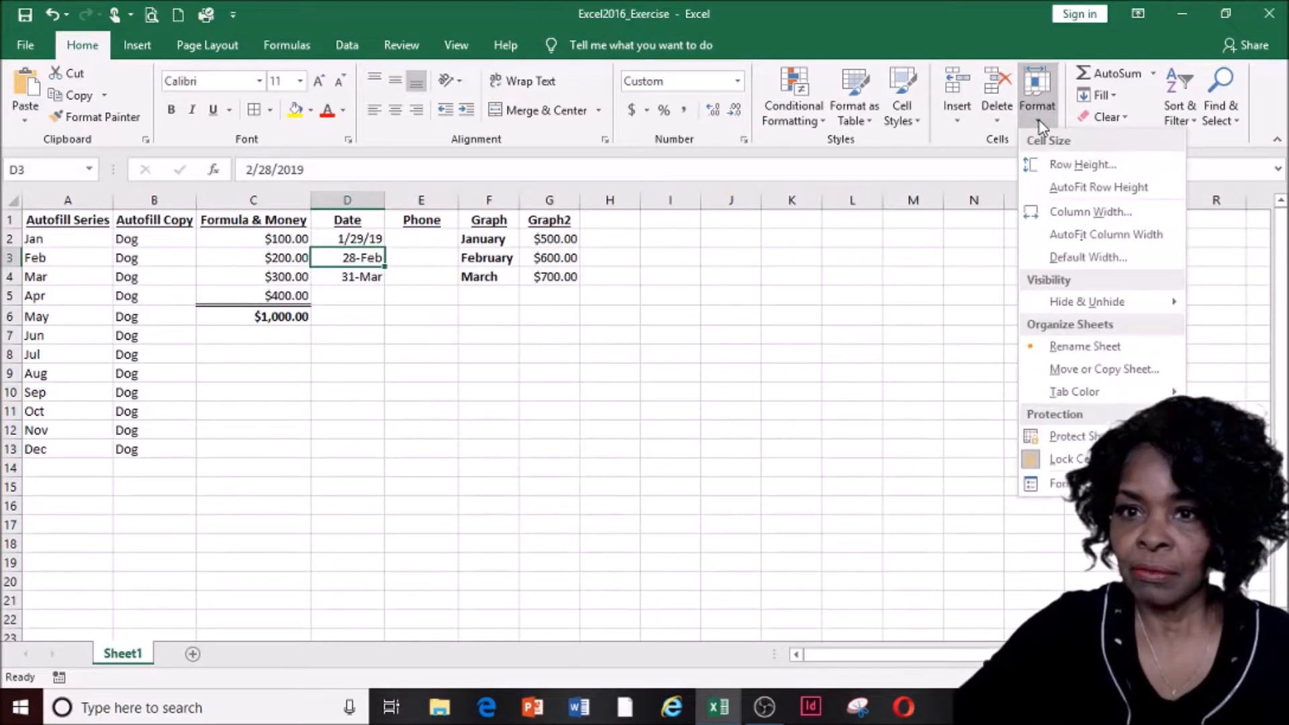
{"action": "left_click", "coordinate": [1064, 483]}
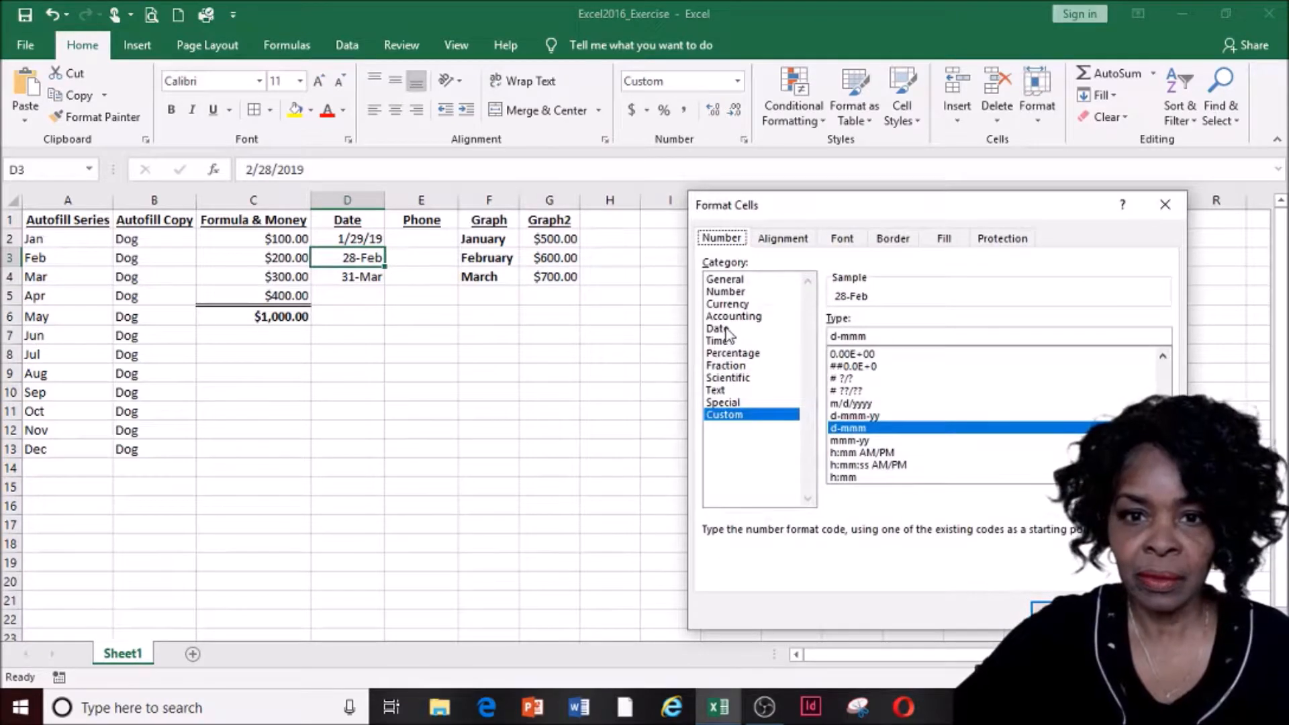
{"action": "left_click", "coordinate": [718, 328]}
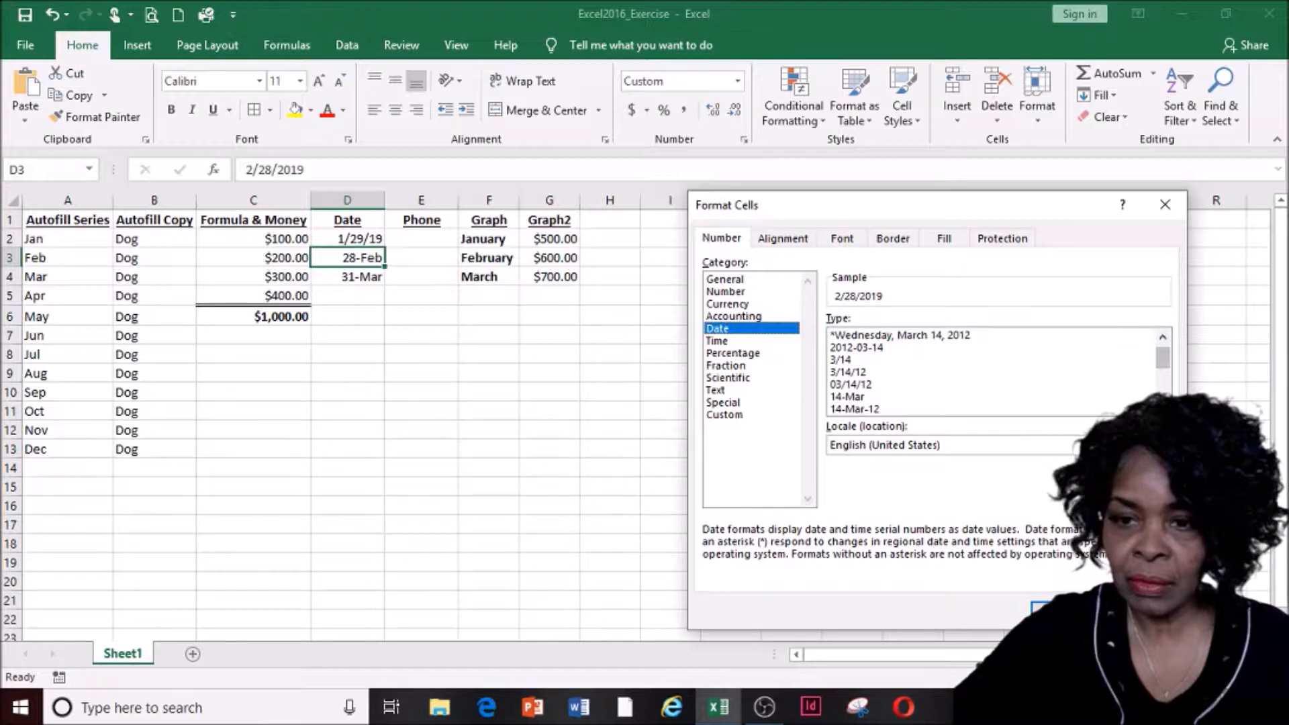
{"action": "scroll", "coordinate": [994, 373], "scroll_direction": "down", "scroll_amount": 1}
{"action": "scroll", "coordinate": [884, 405], "scroll_direction": "down", "scroll_amount": 1}
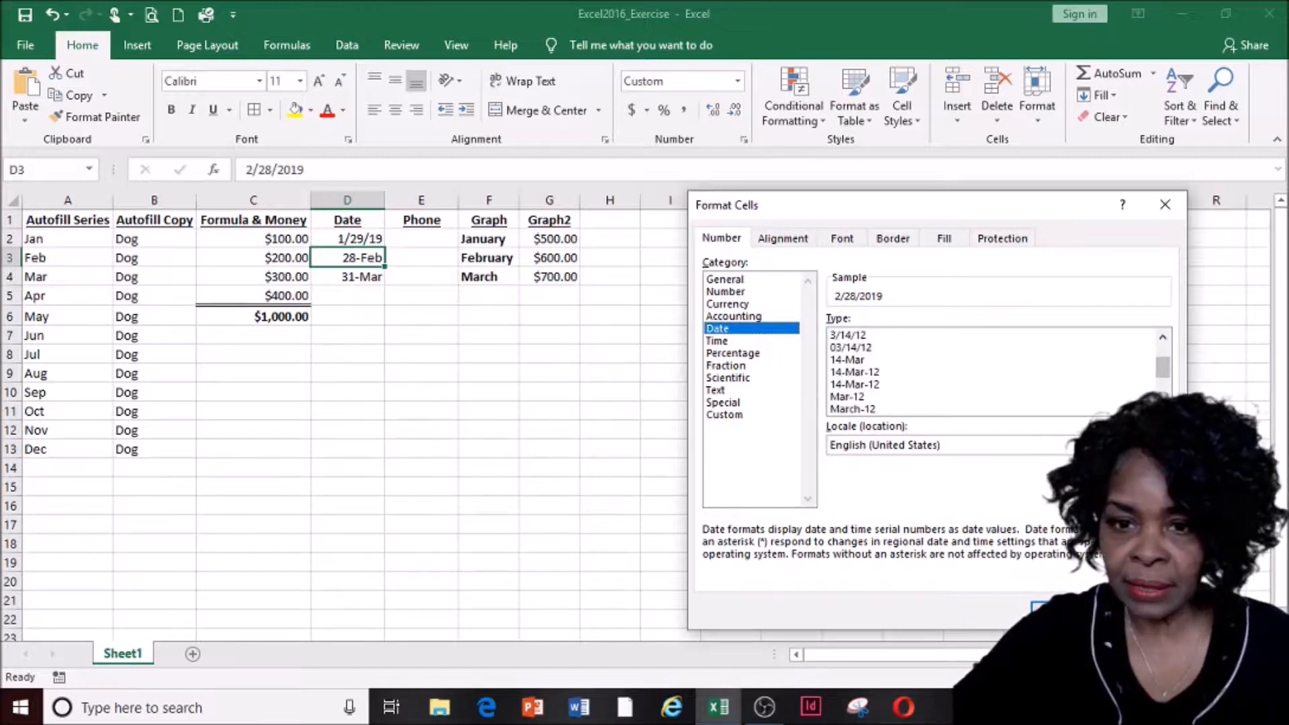
{"action": "left_click", "coordinate": [881, 407]}
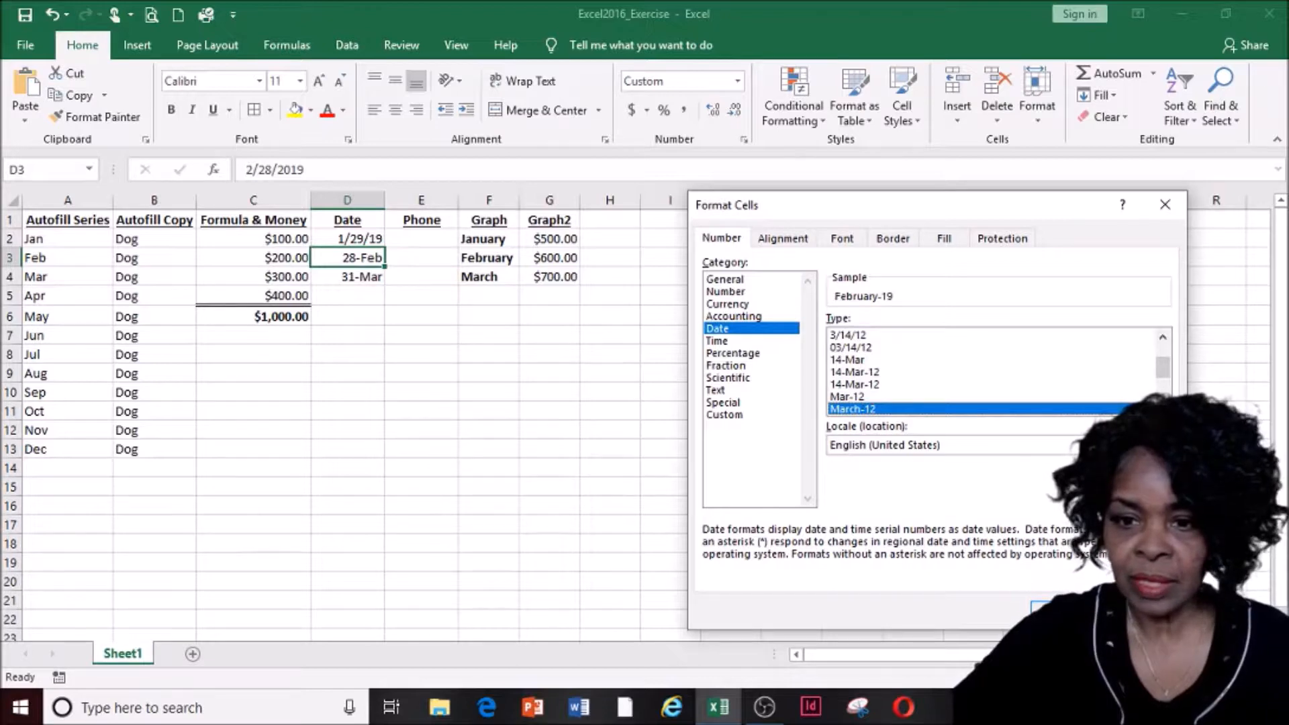
{"action": "left_click", "coordinate": [1057, 607]}
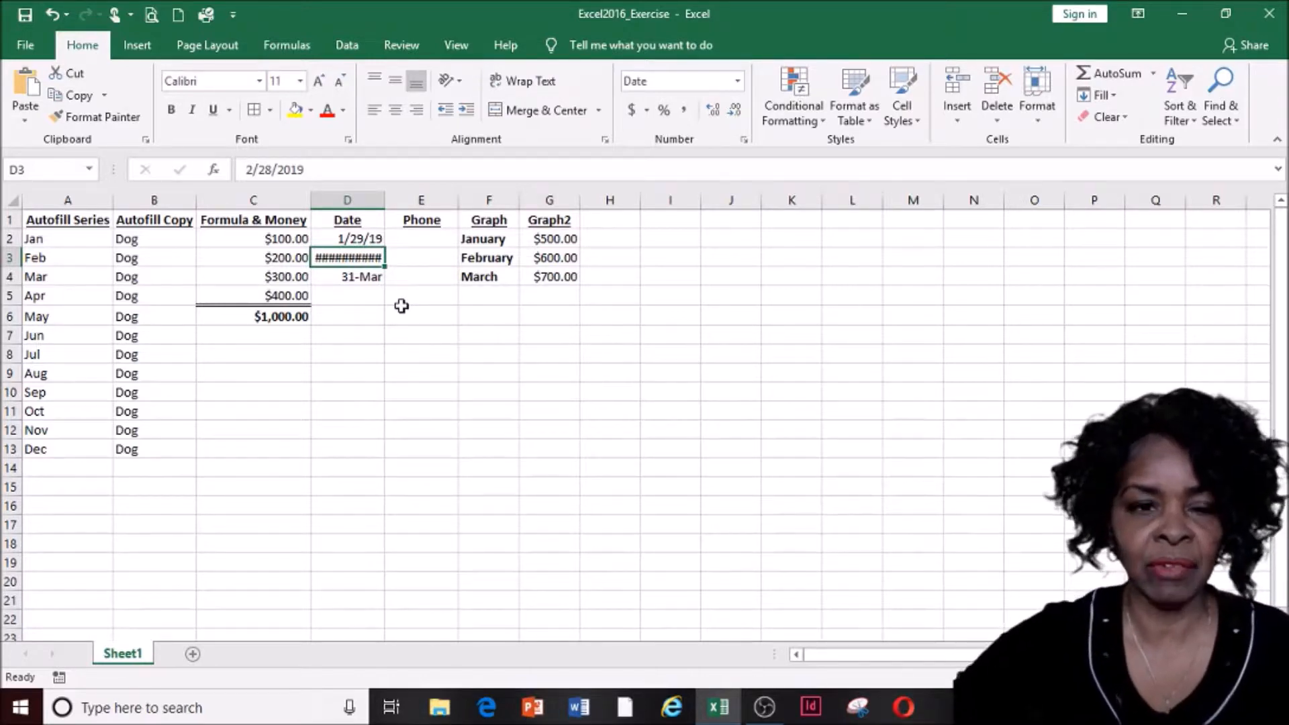
{"action": "double_click", "coordinate": [385, 197]}
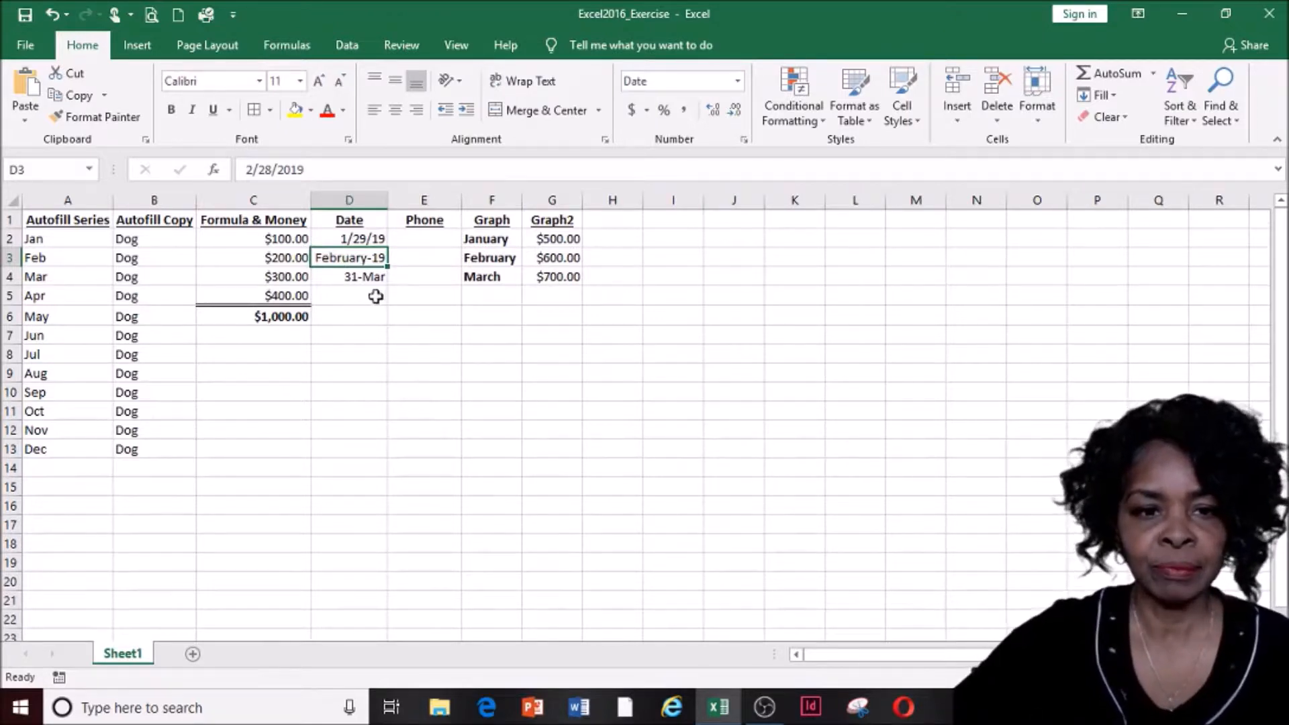
{"action": "left_click", "coordinate": [361, 278]}
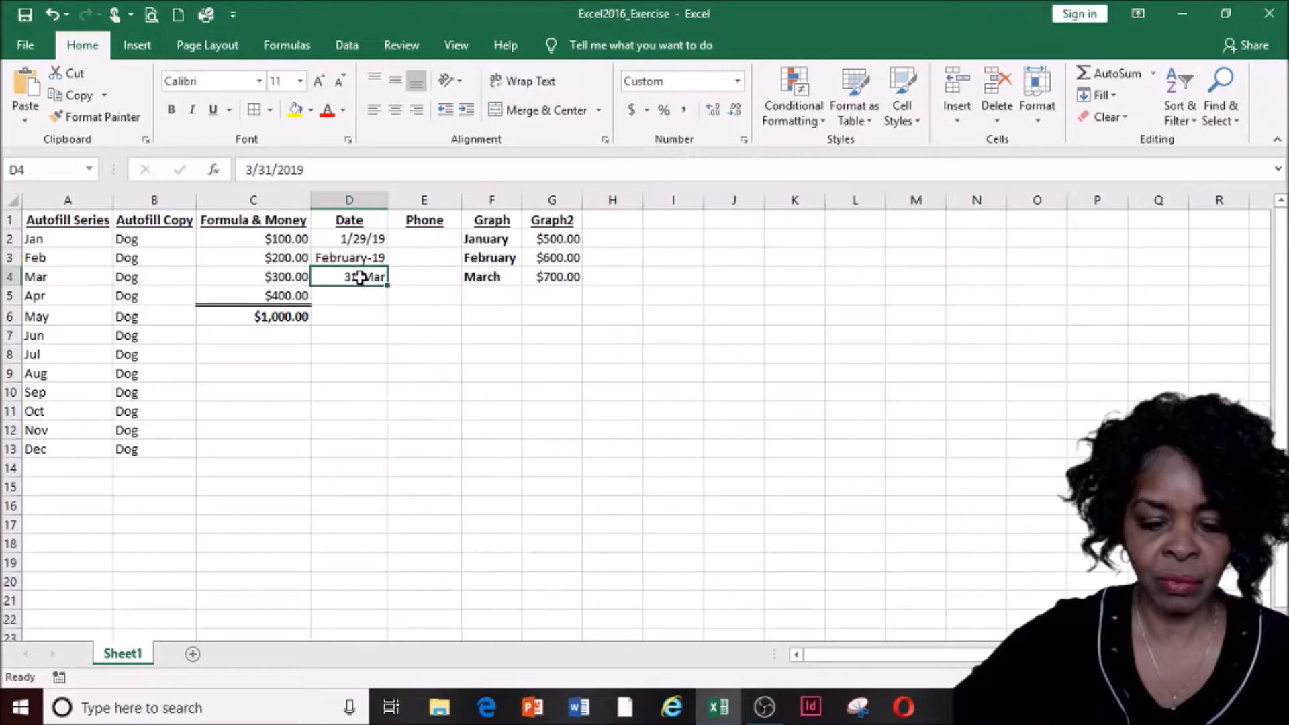
Apply the *Wednesday, March 14, 2012 date type to D4, showing Sunday, March 31, 2019
{"action": "right_click", "coordinate": [361, 277]}
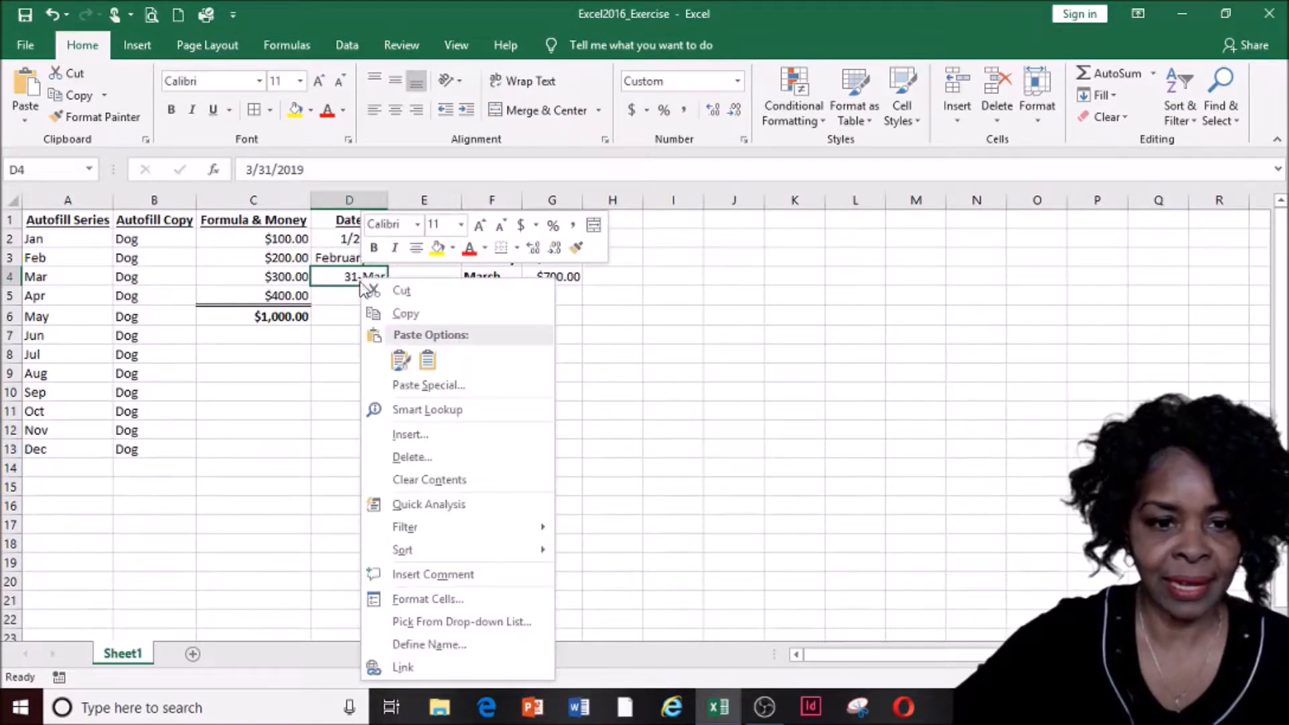
{"action": "left_click", "coordinate": [434, 607]}
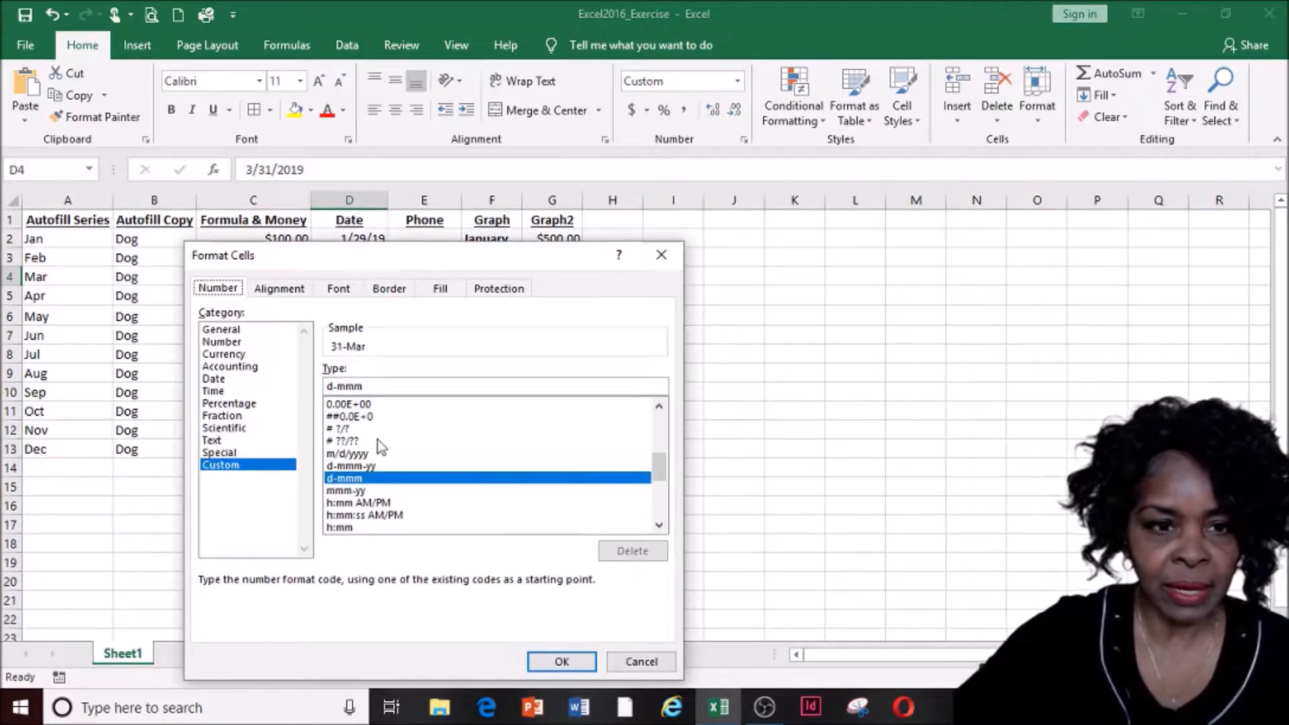
{"action": "left_click", "coordinate": [227, 380]}
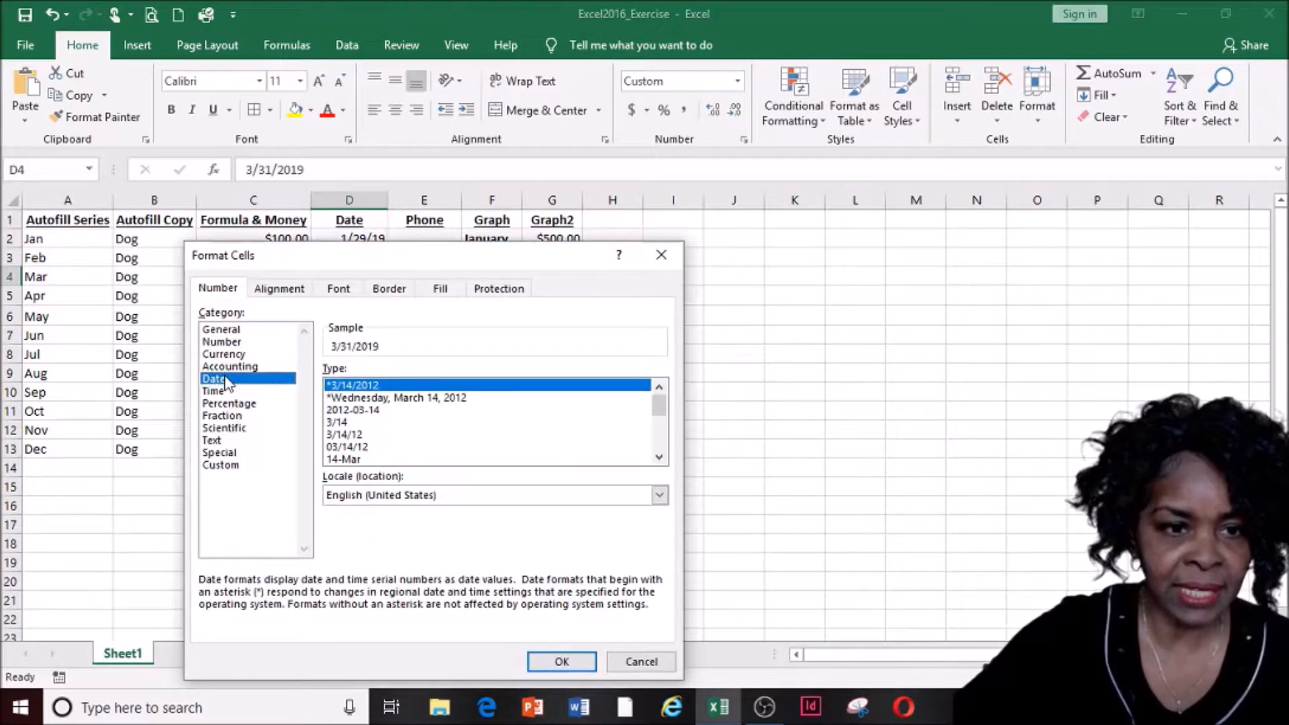
{"action": "left_click", "coordinate": [443, 400]}
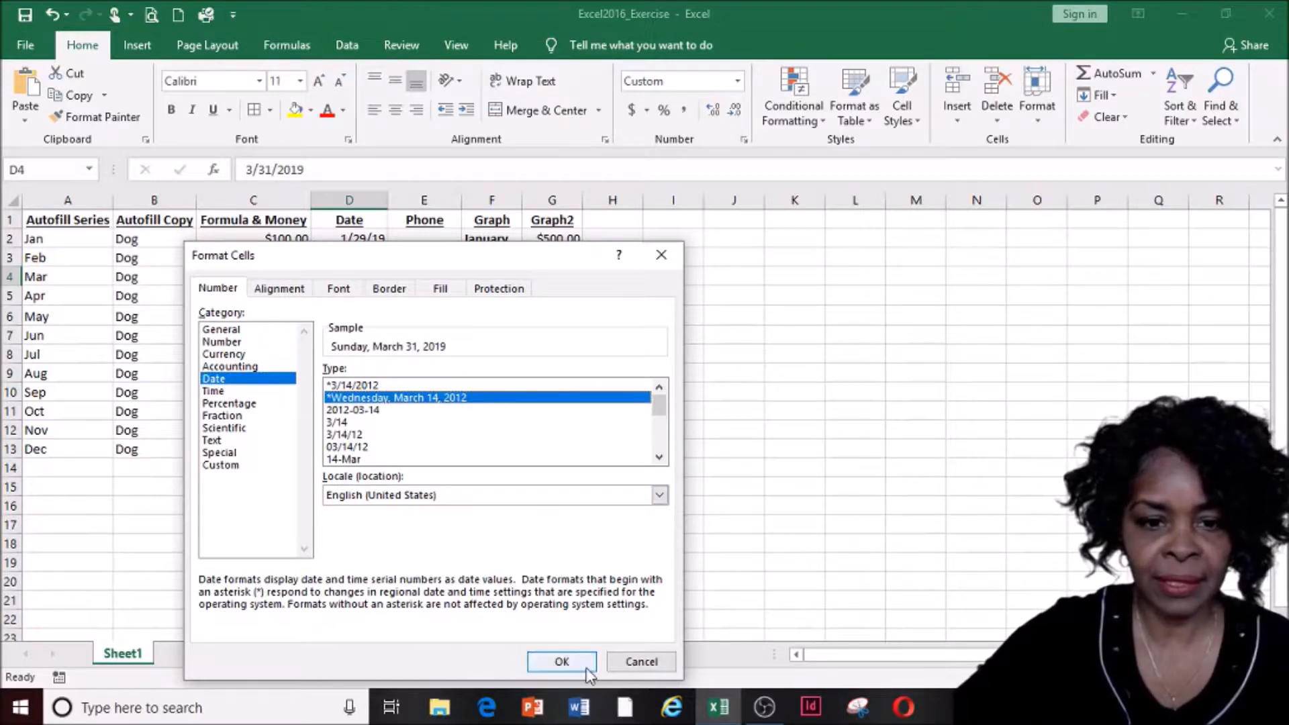
{"action": "left_click", "coordinate": [561, 662]}
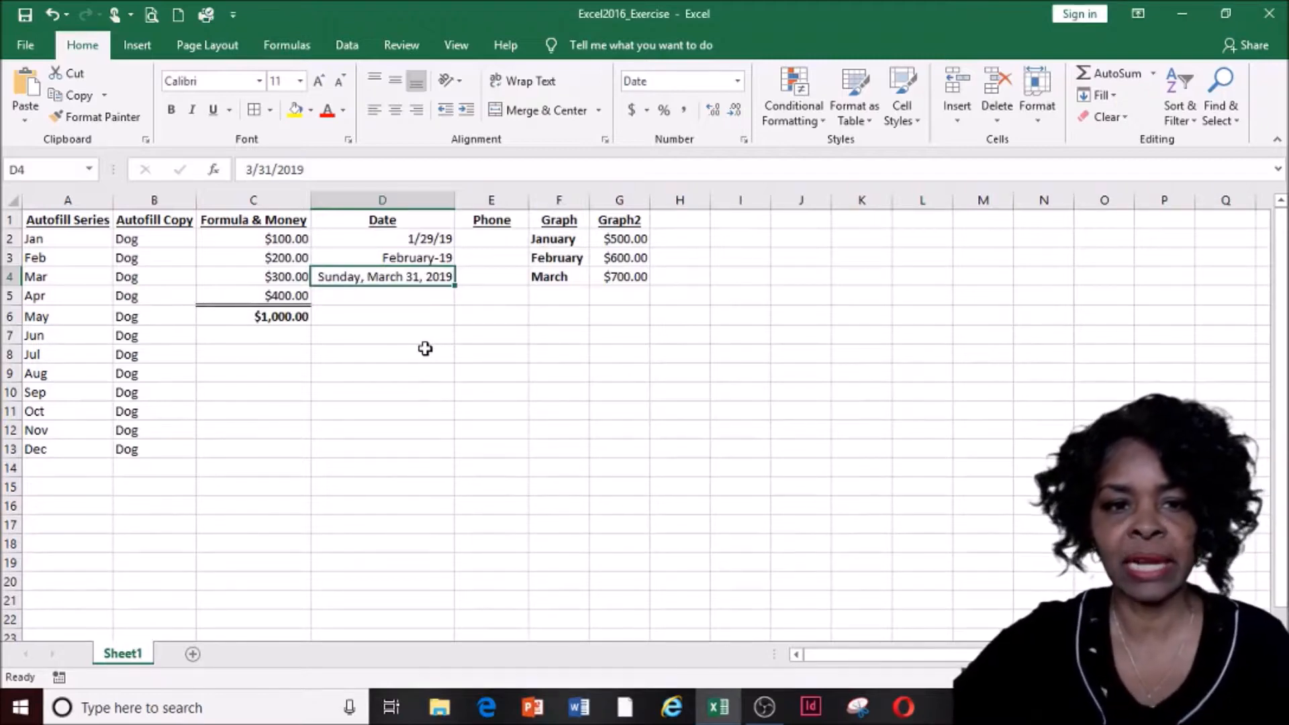
{"action": "left_click", "coordinate": [506, 343]}
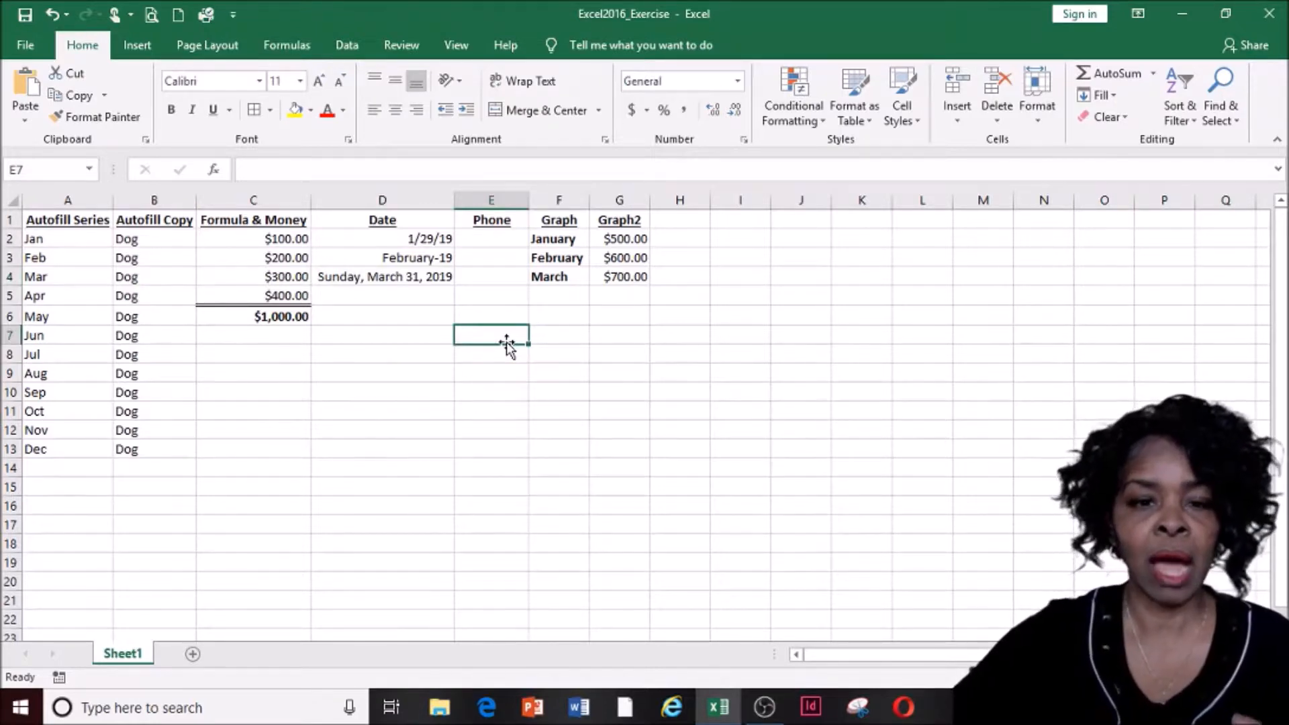
{"action": "left_click", "coordinate": [393, 199]}
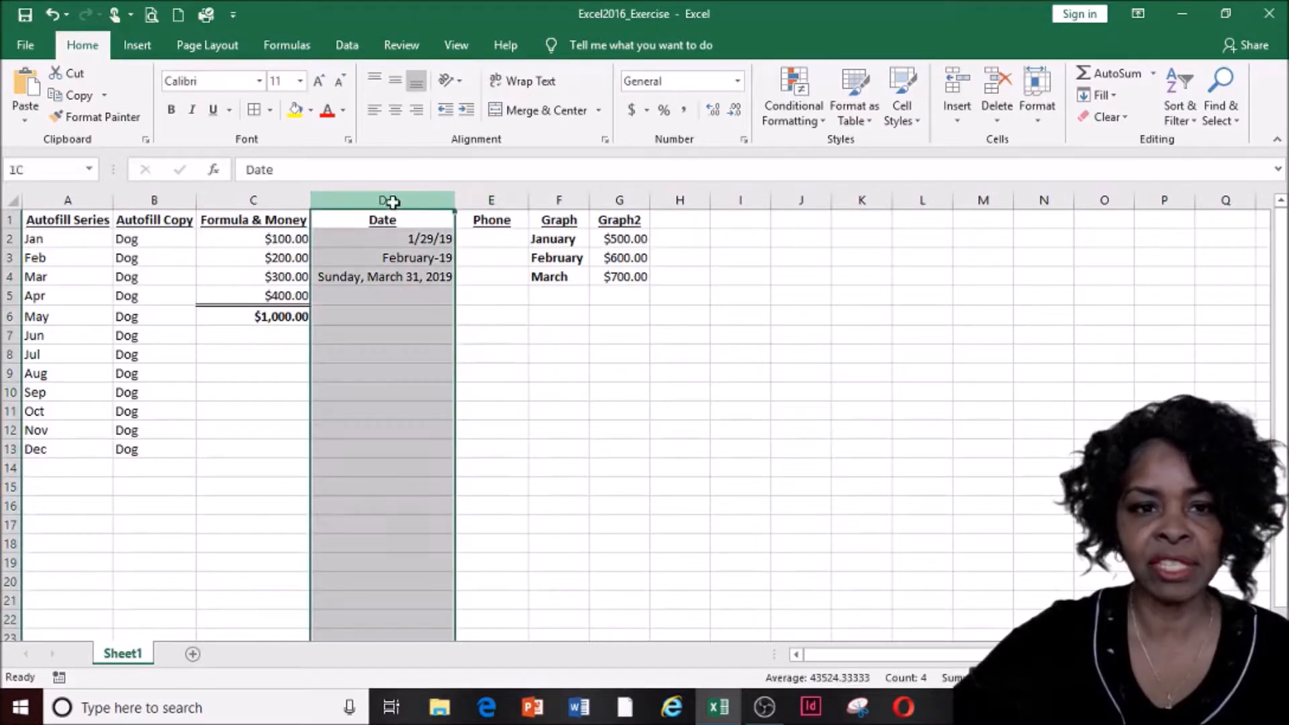
Apply the 2012-03-14 date type to column D and autofit the column to the dates
{"action": "right_click", "coordinate": [400, 343]}
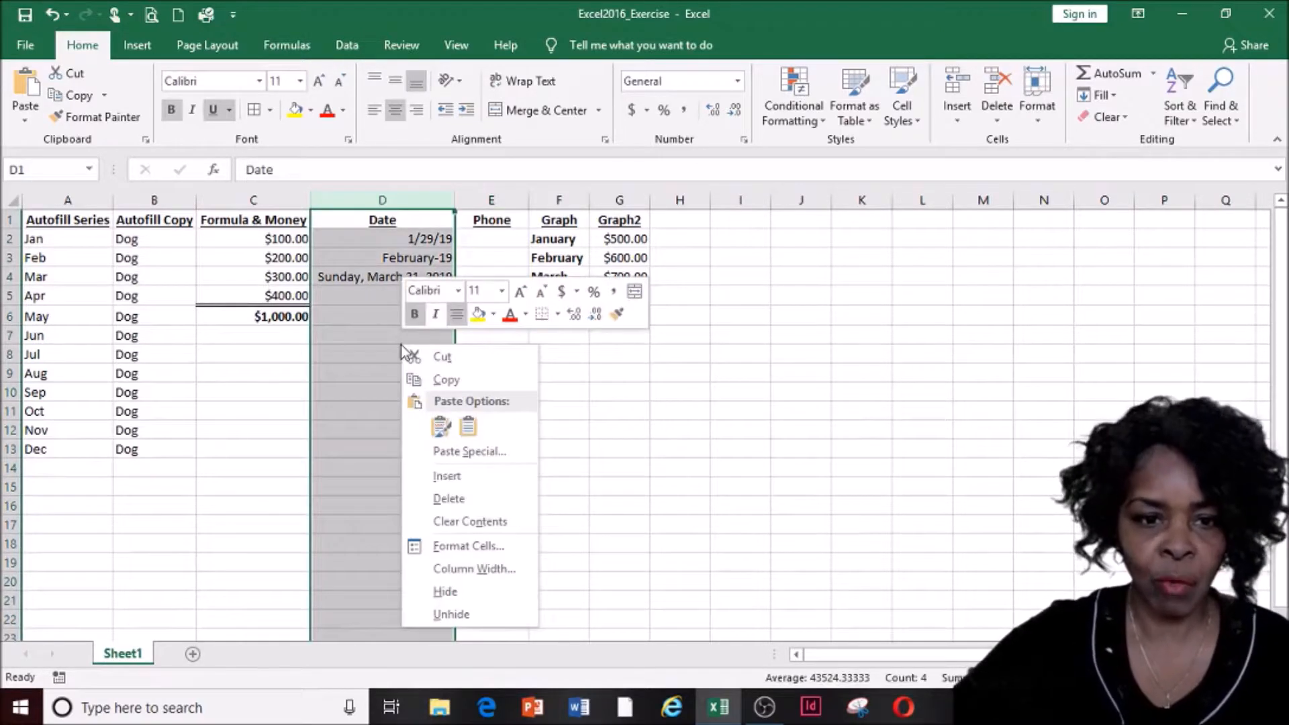
{"action": "left_click", "coordinate": [467, 547]}
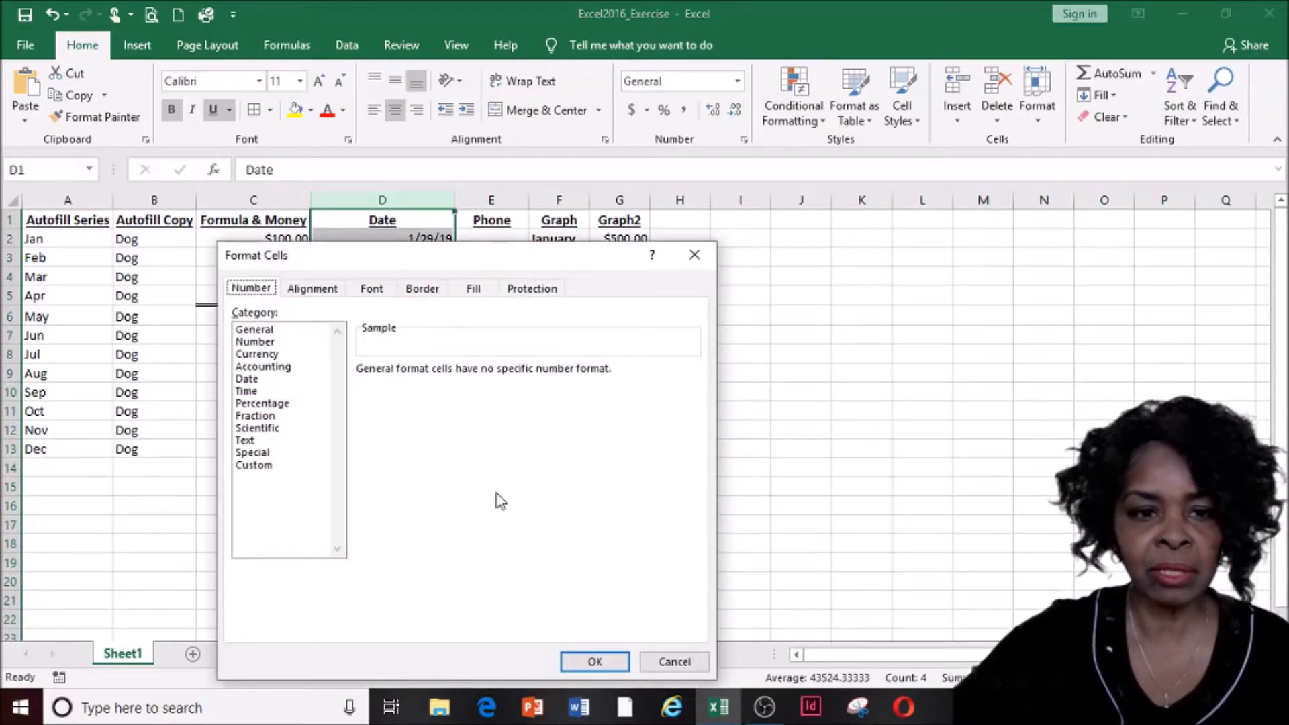
{"action": "left_click", "coordinate": [261, 381]}
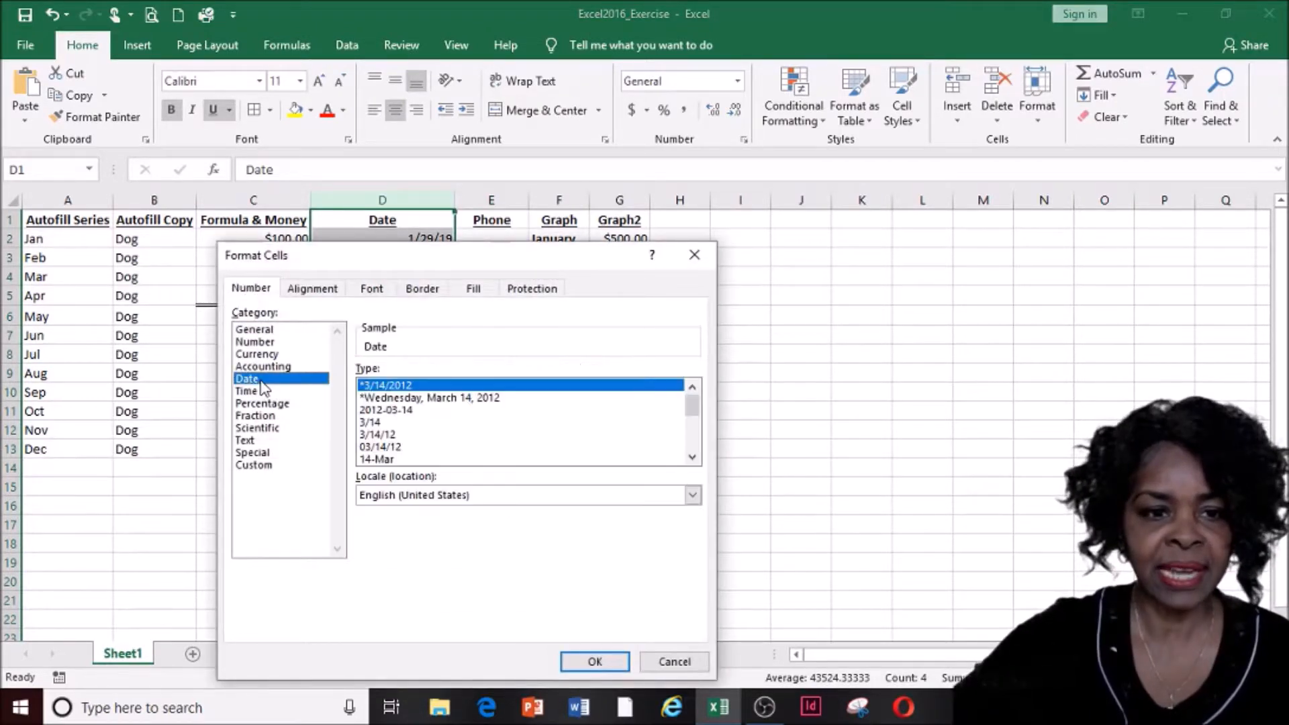
{"action": "left_click", "coordinate": [408, 410]}
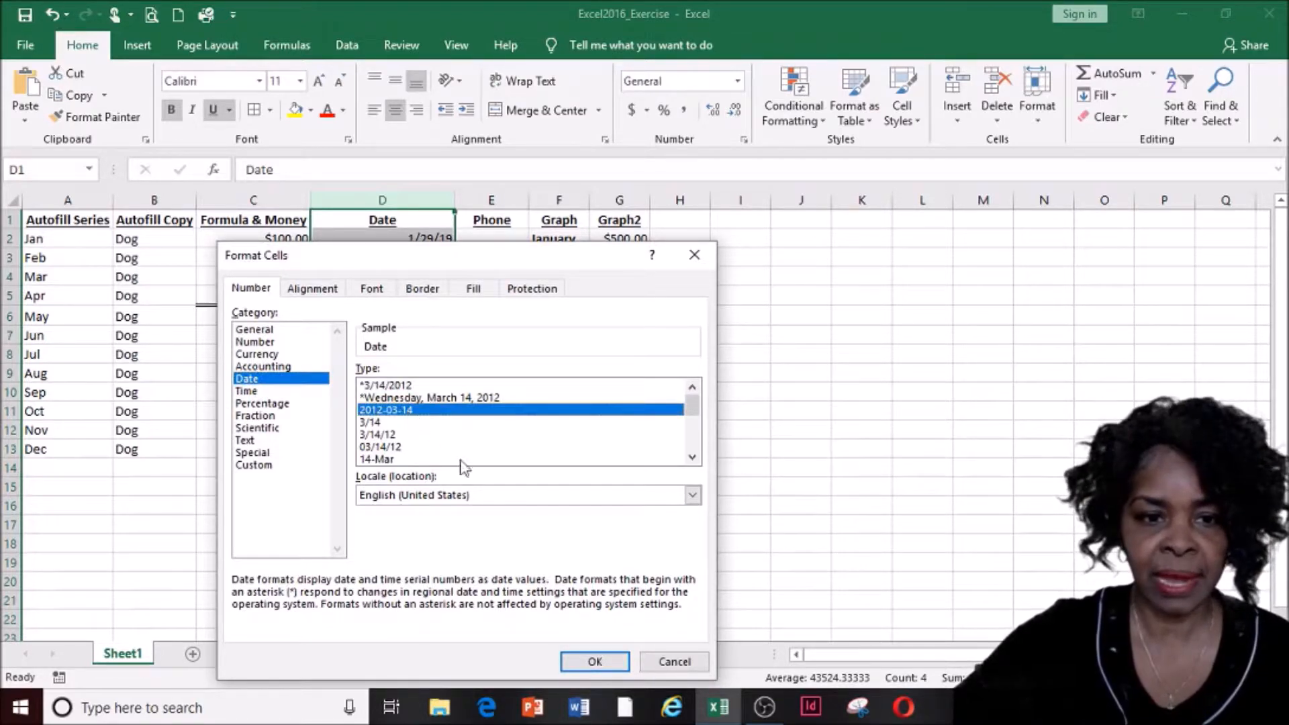
{"action": "left_click", "coordinate": [595, 661]}
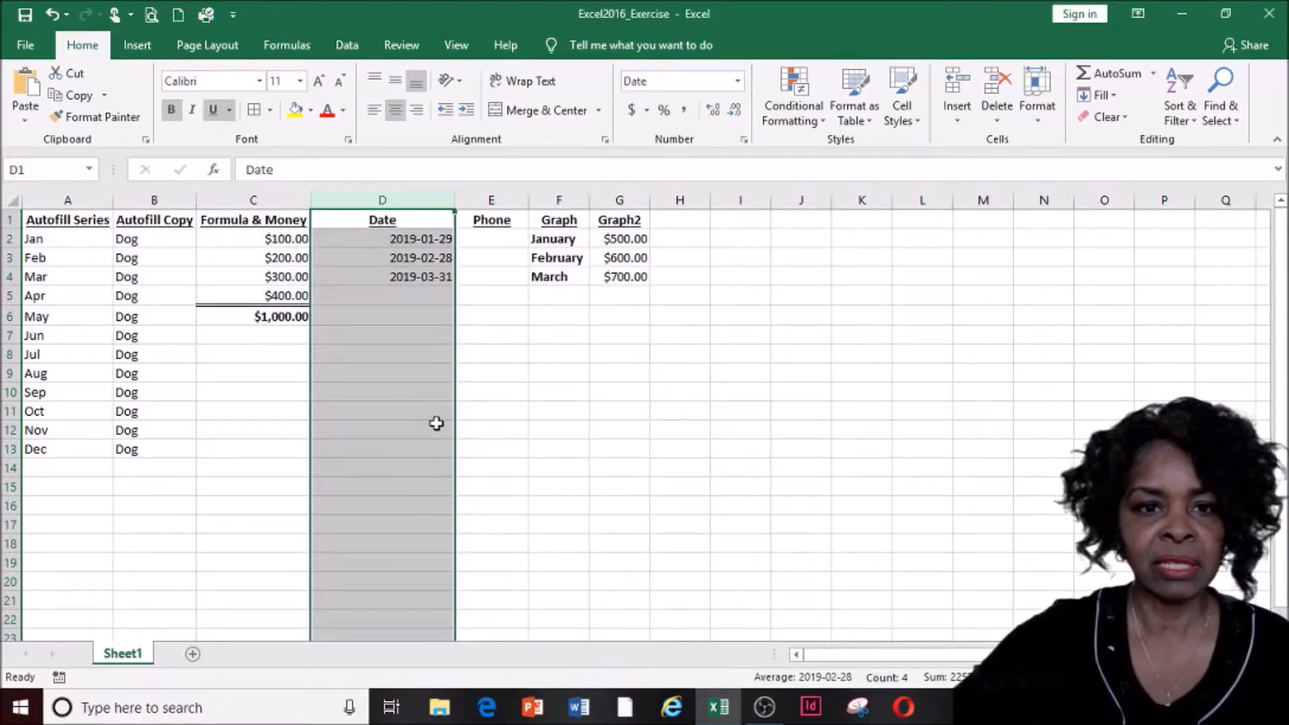
{"action": "left_click", "coordinate": [480, 395]}
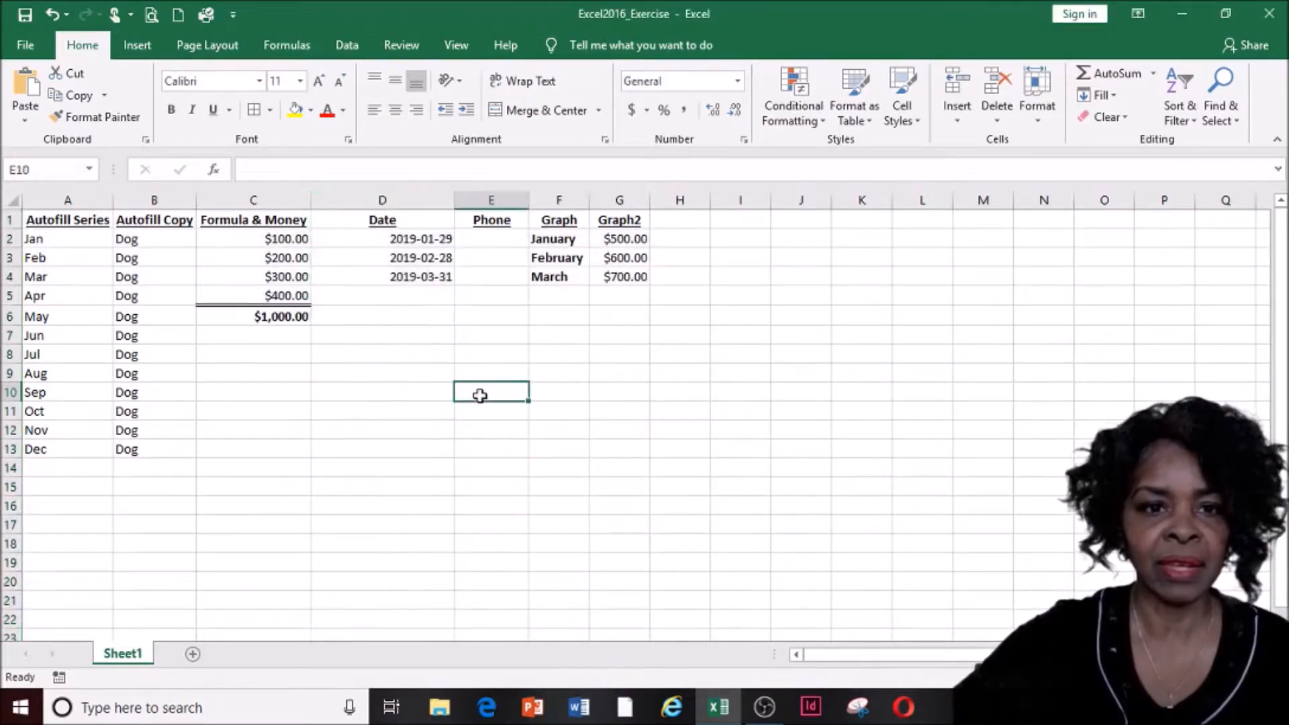
{"action": "double_click", "coordinate": [454, 196]}
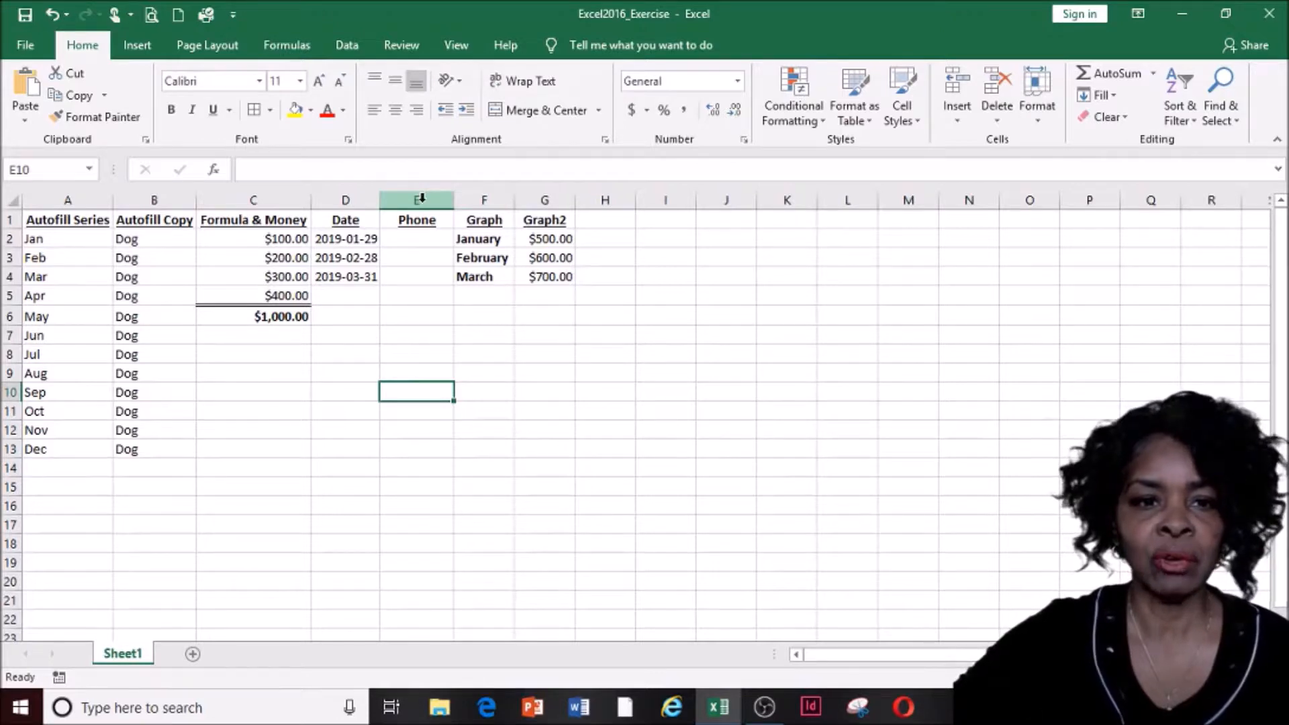
Enter a ten-digit phone number in cell E2 and select the Phone column
{"action": "left_click", "coordinate": [422, 240]}
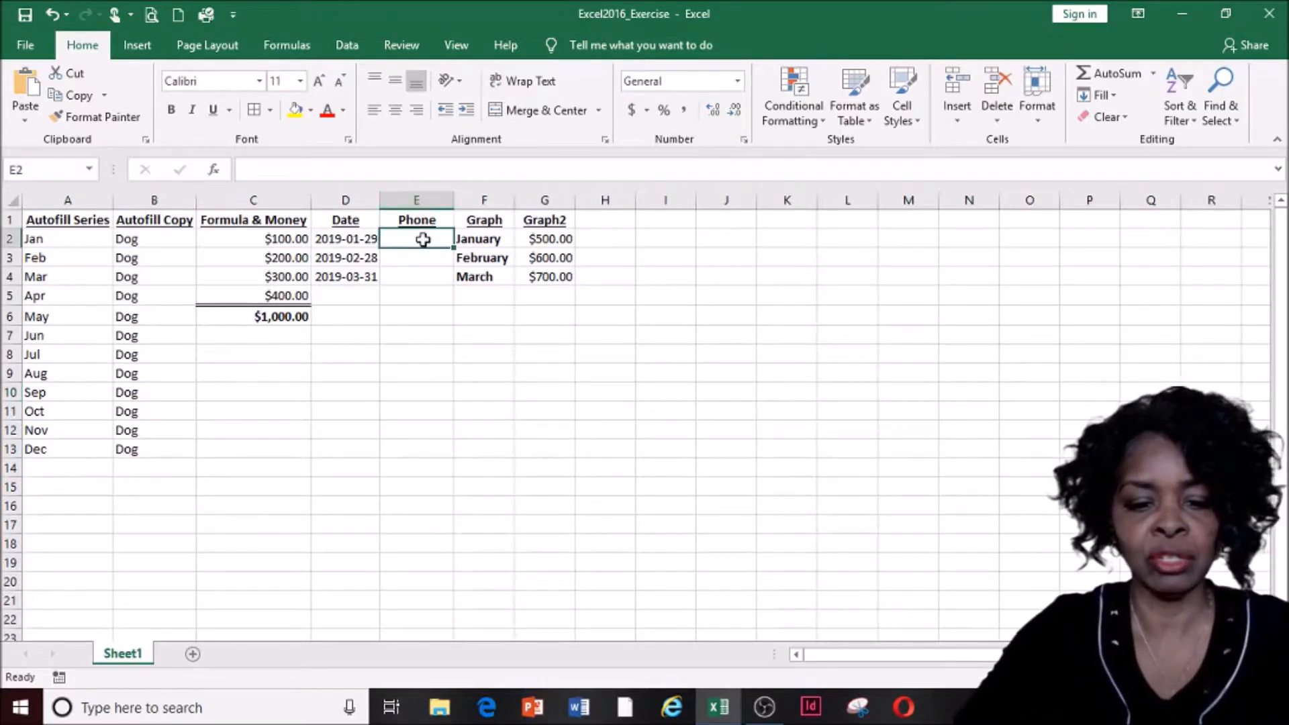
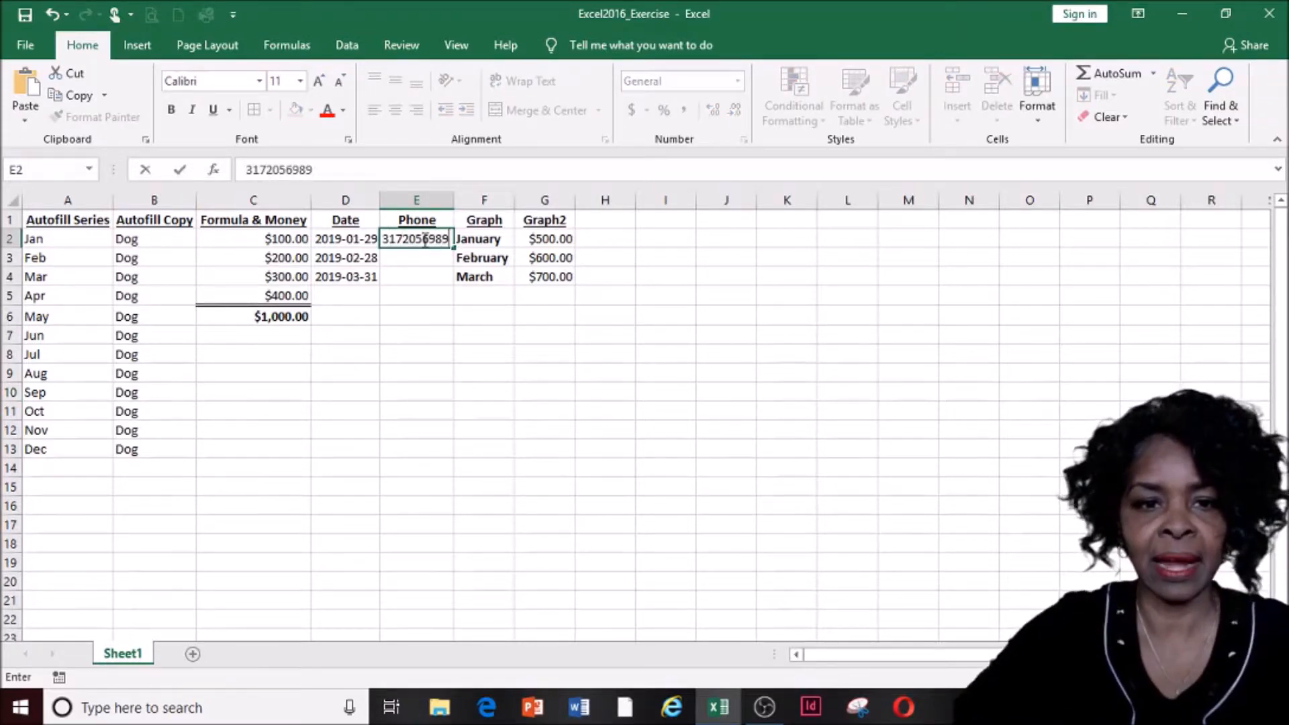
{"action": "left_click", "coordinate": [581, 428]}
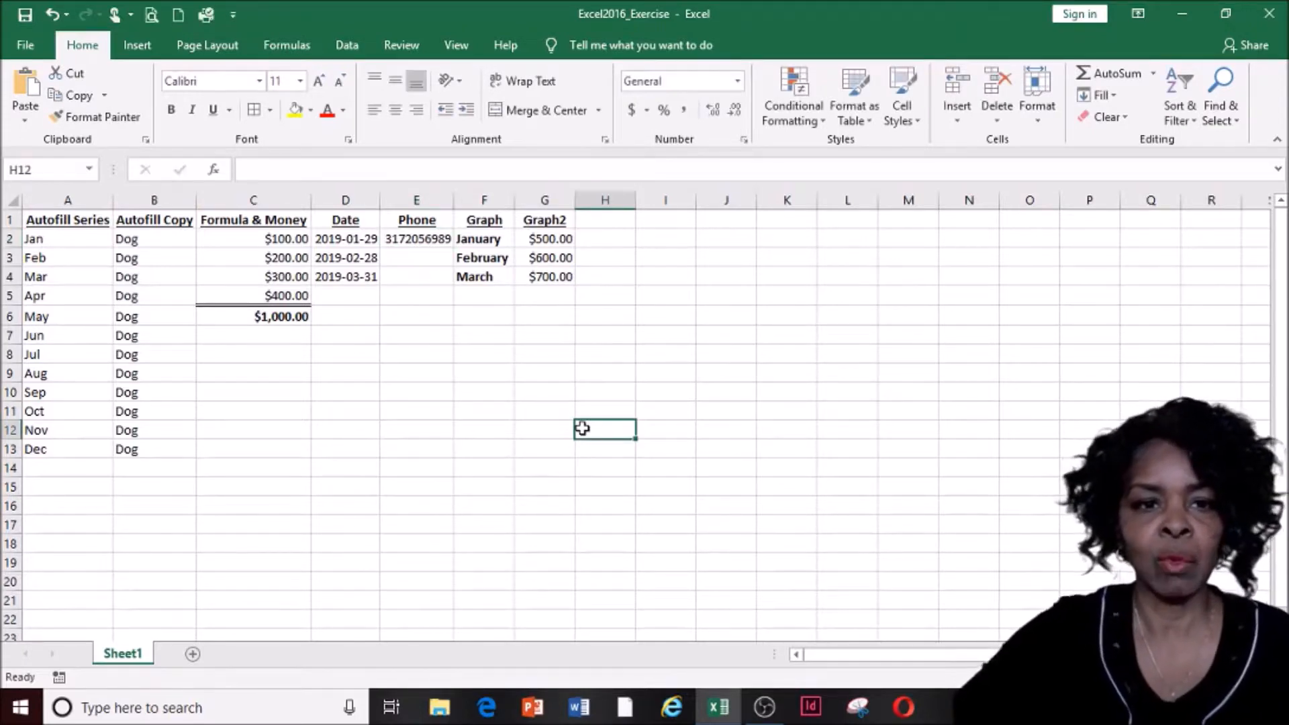
{"action": "left_click", "coordinate": [418, 203]}
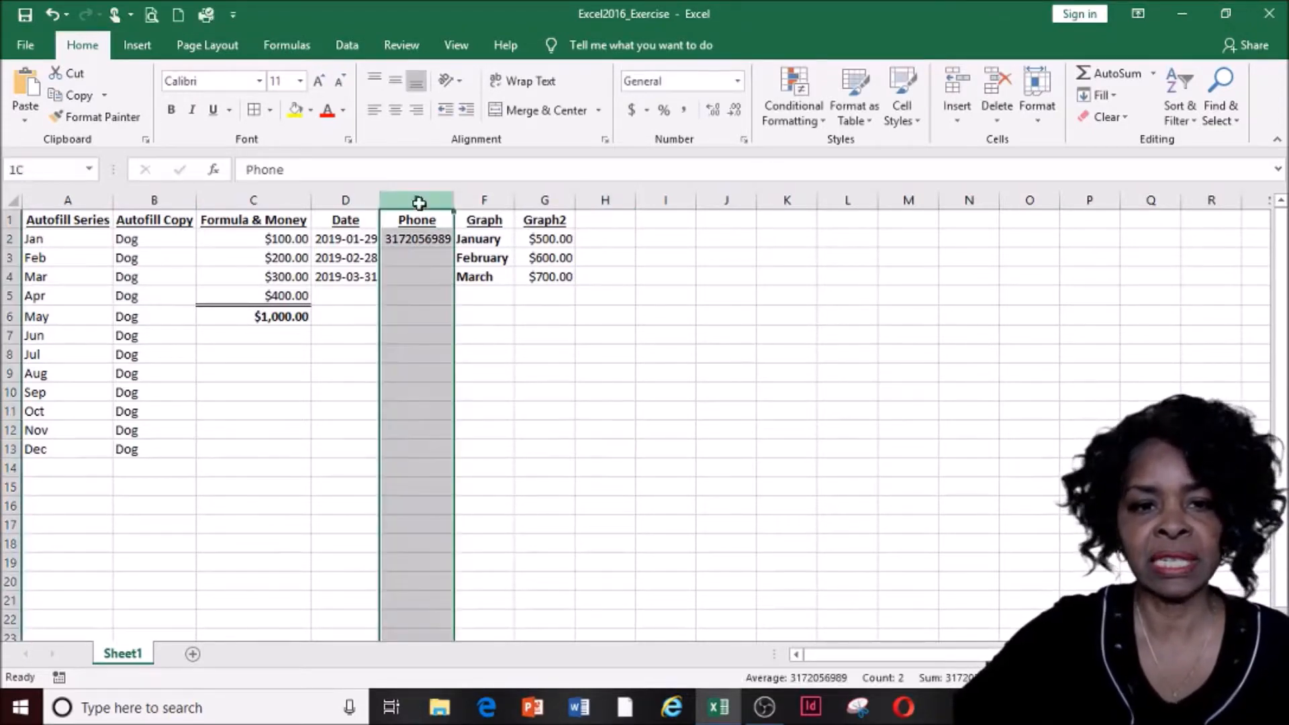
Apply the Special Phone Number format to column E and autofit its width
{"action": "right_click", "coordinate": [420, 310]}
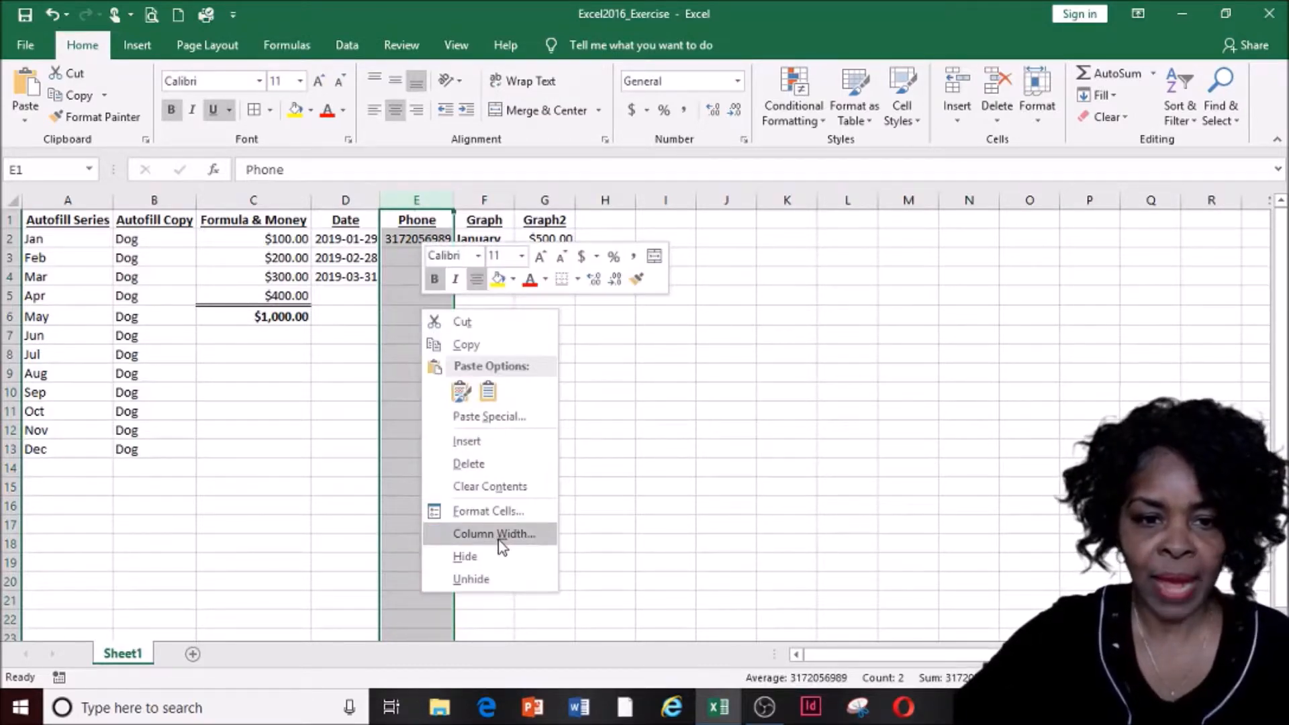
{"action": "left_click", "coordinate": [488, 510]}
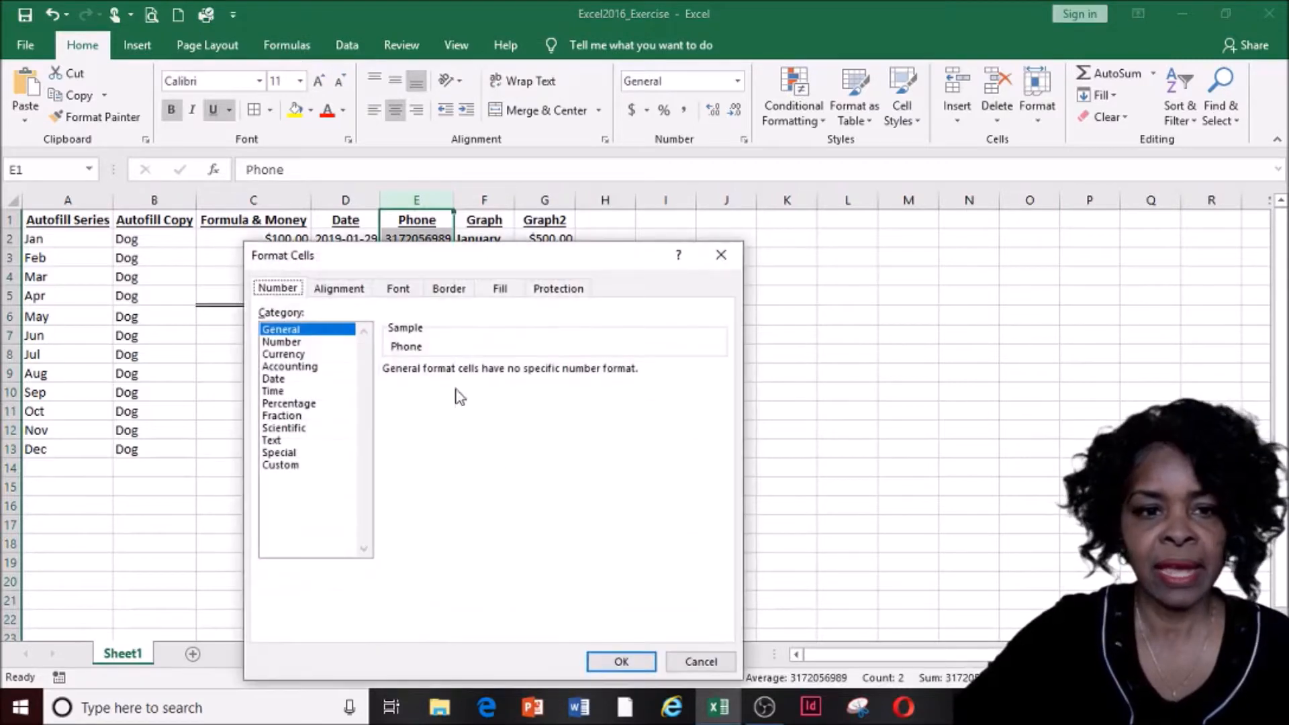
{"action": "left_click", "coordinate": [294, 456]}
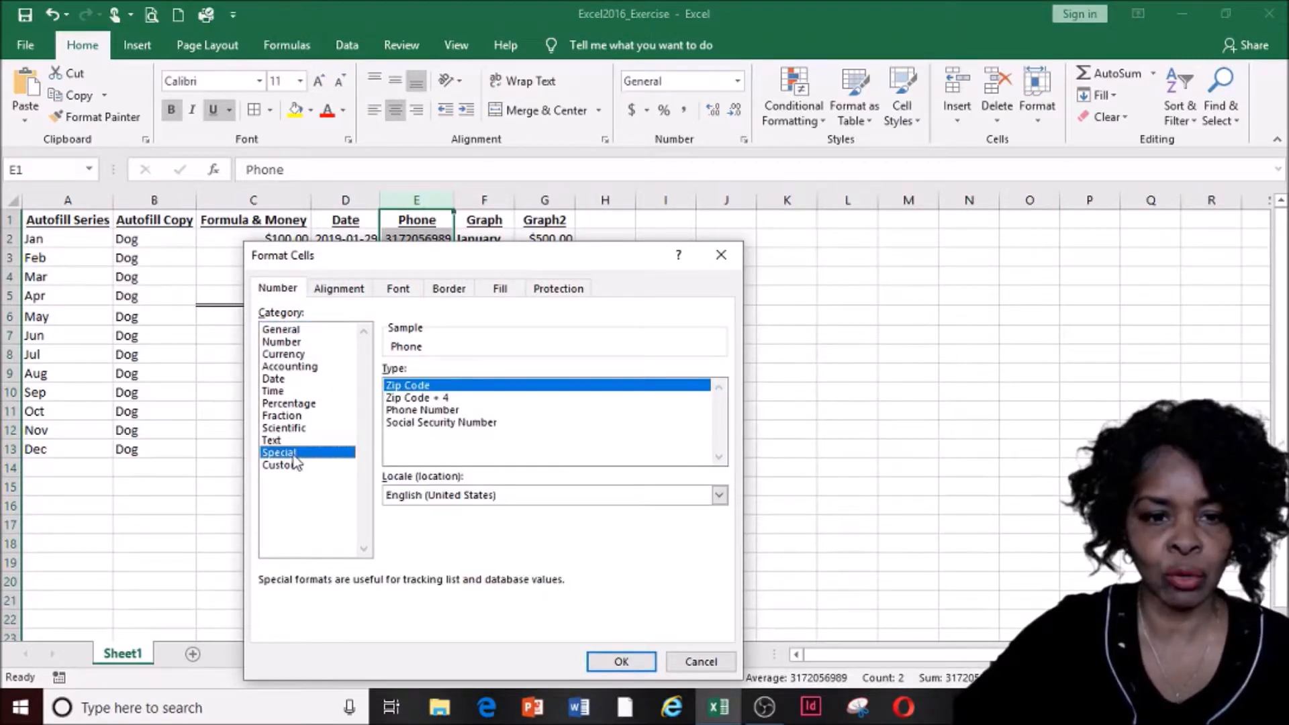
{"action": "left_click", "coordinate": [437, 412]}
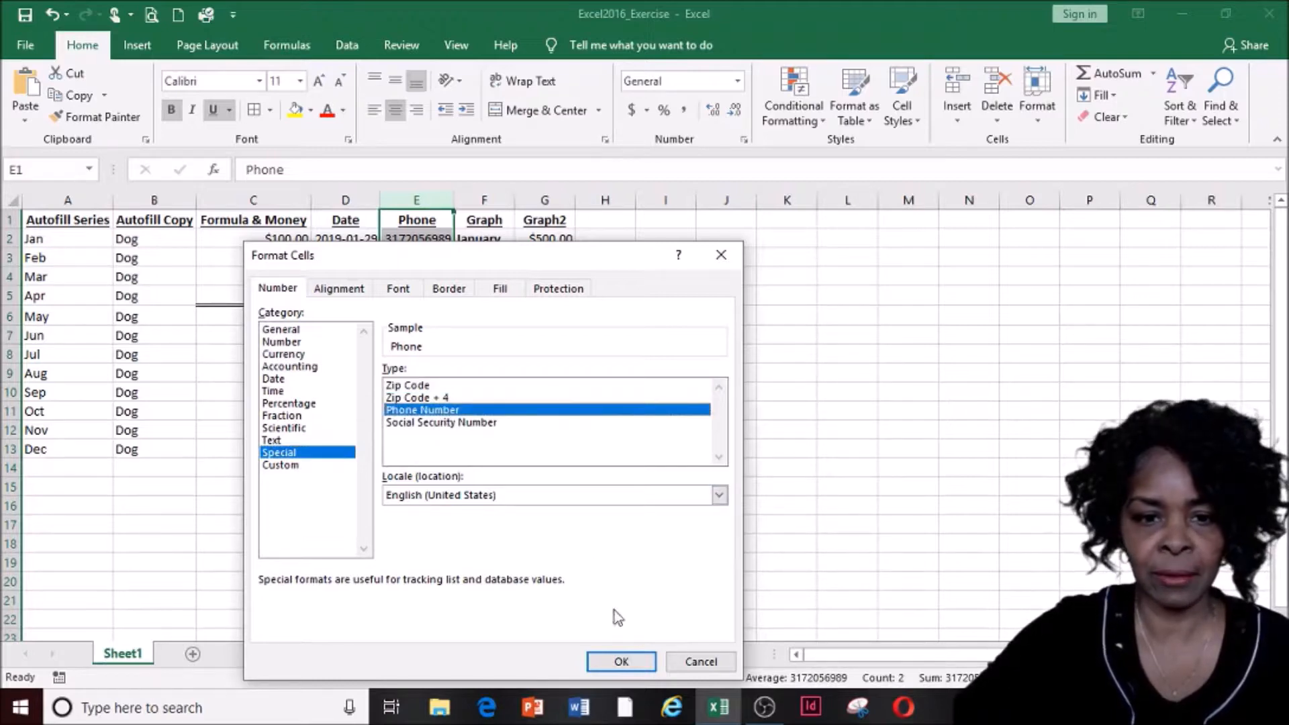
{"action": "left_click", "coordinate": [623, 671]}
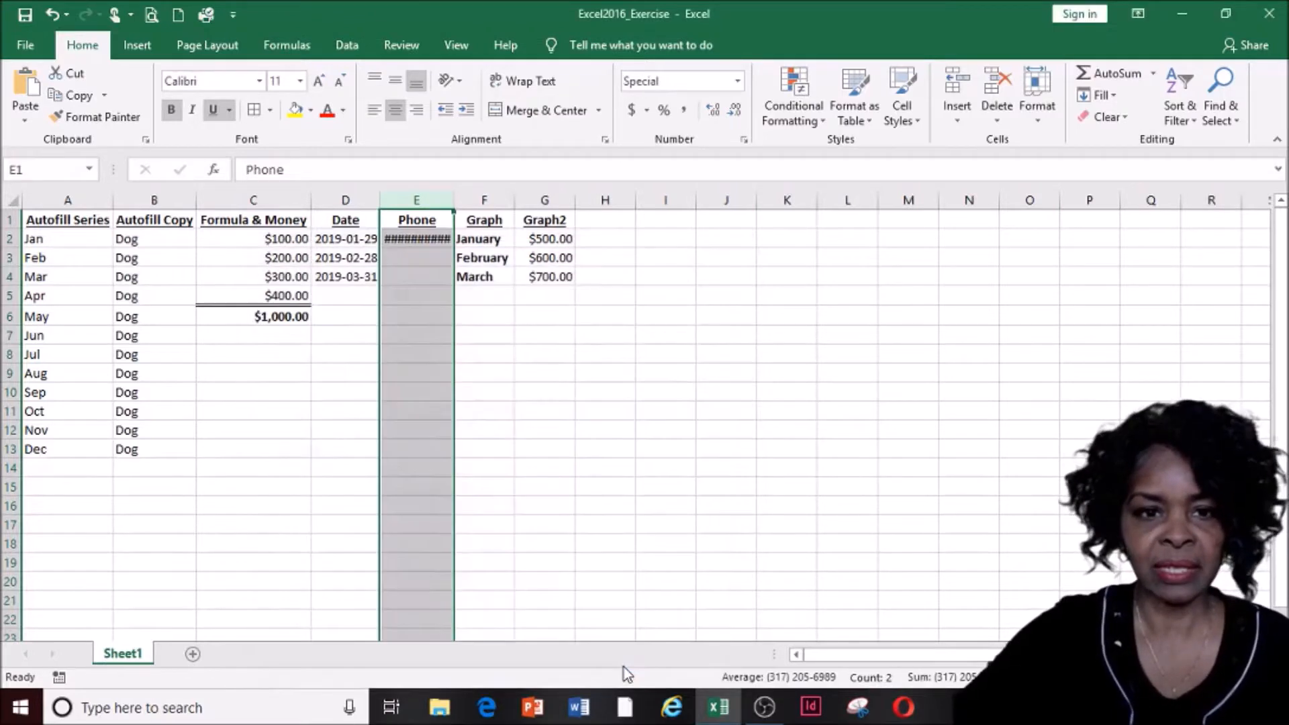
{"action": "left_click", "coordinate": [522, 356]}
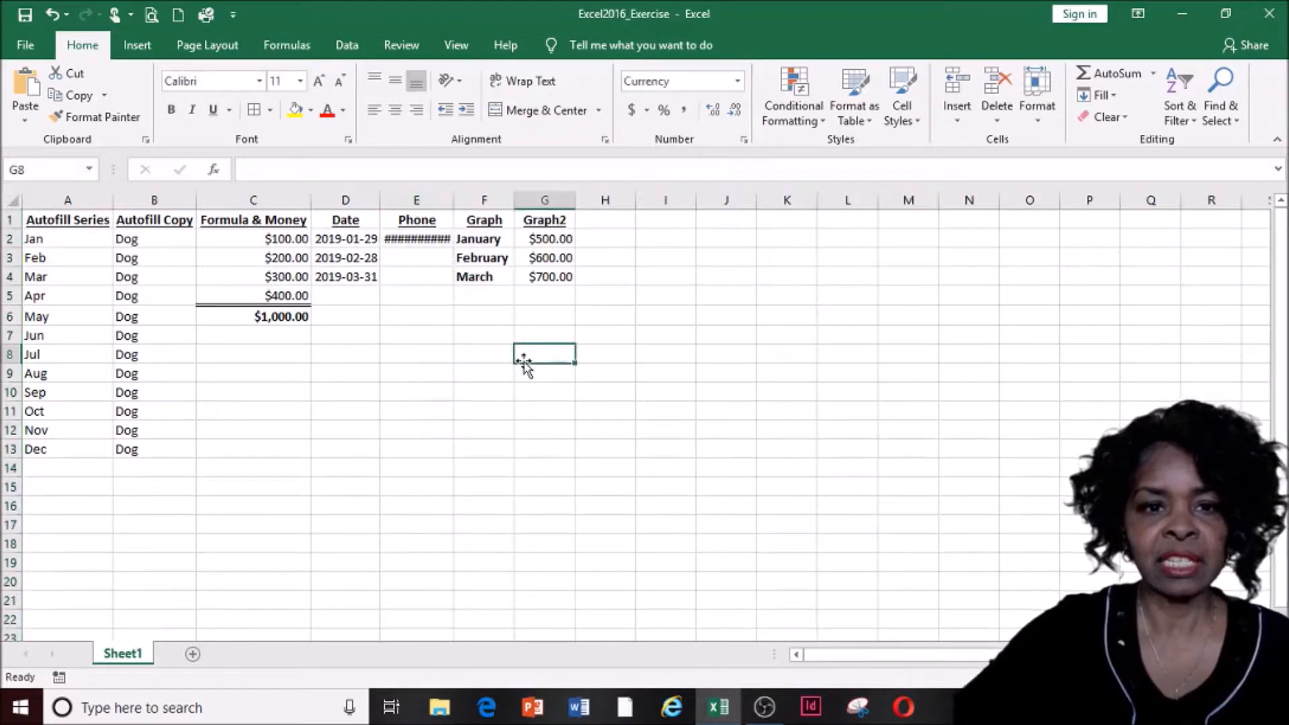
{"action": "double_click", "coordinate": [452, 200]}
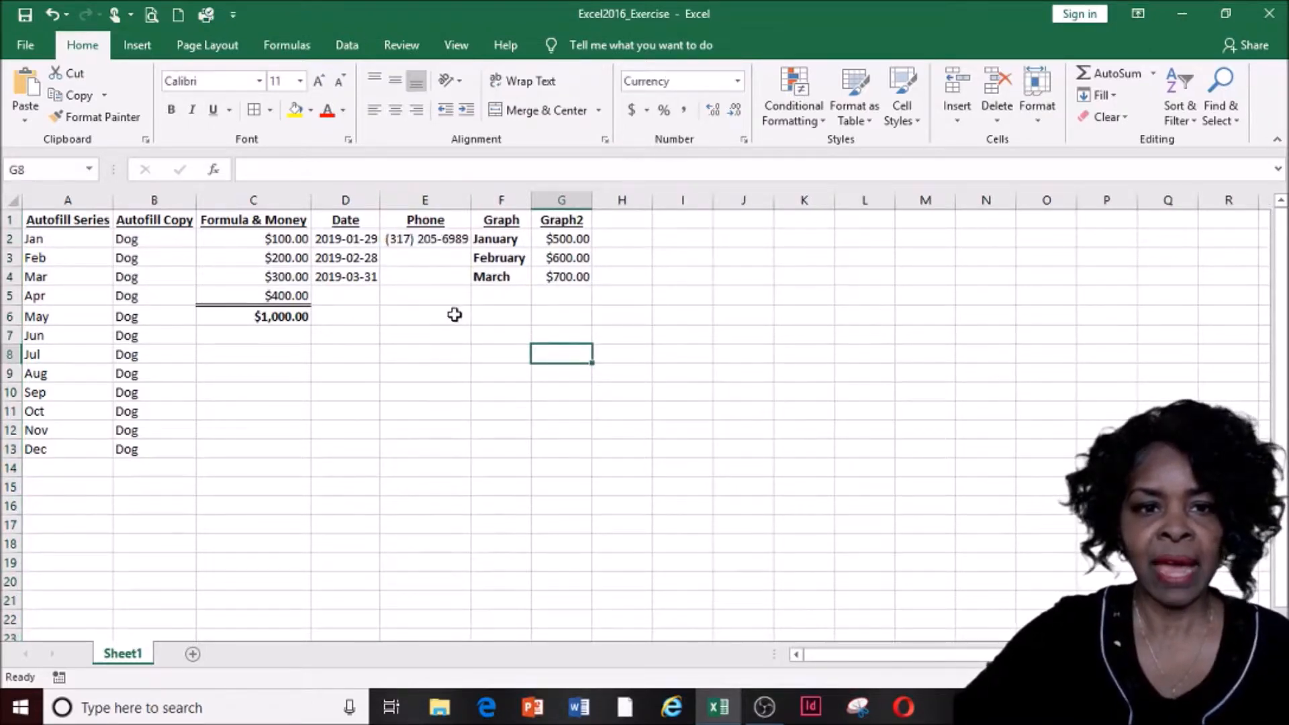
Enter a second ten-digit phone number in cell E3
{"action": "left_click", "coordinate": [425, 262]}
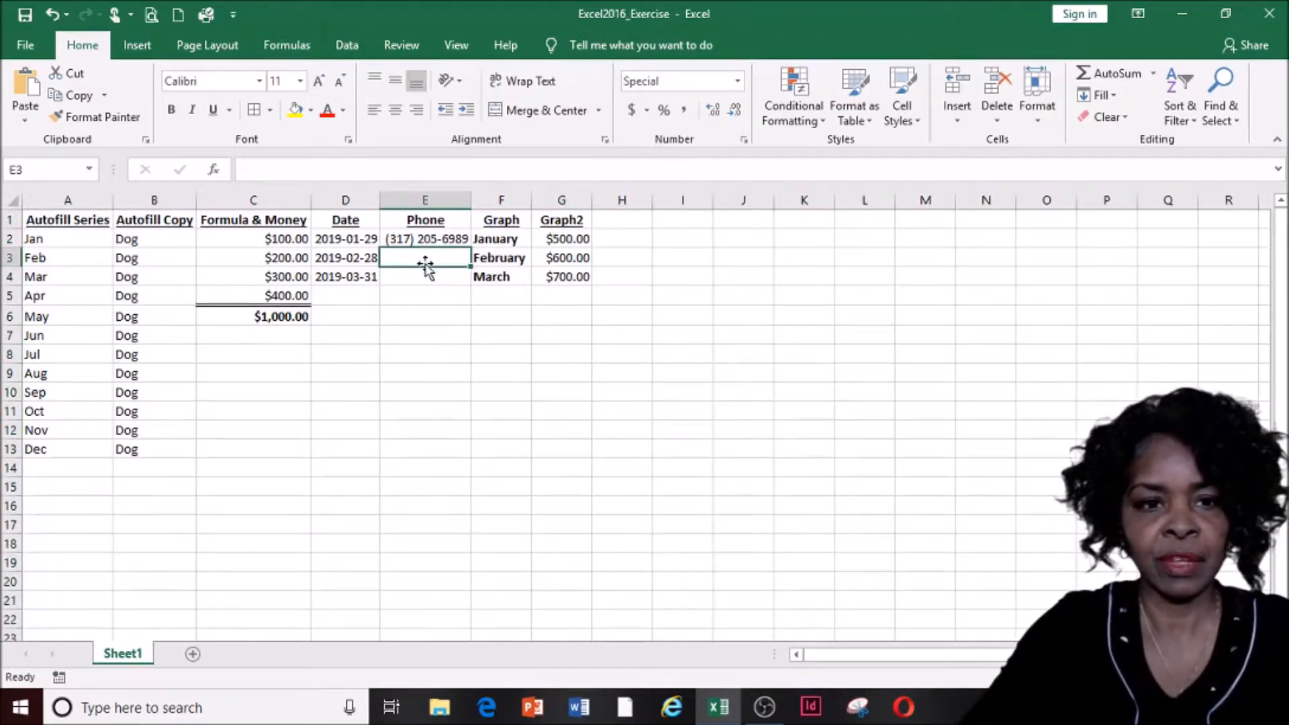
{"action": "type", "text": "317"}
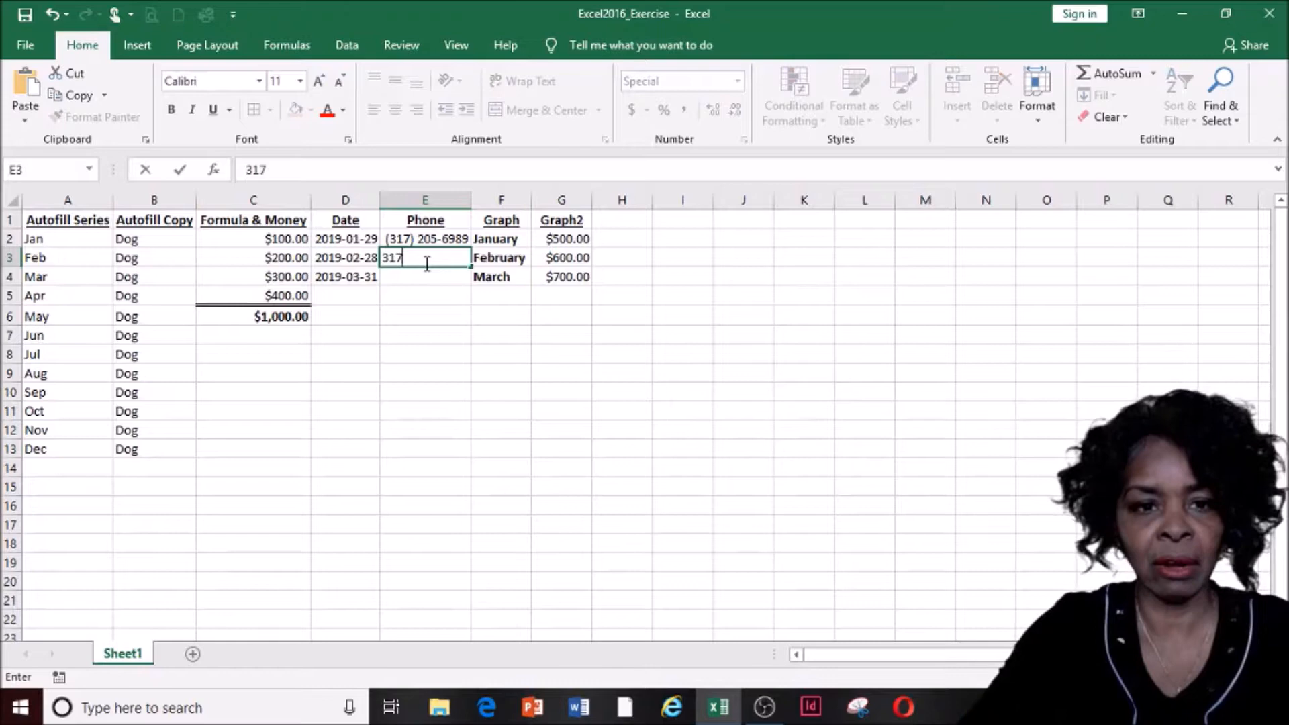
{"action": "type", "text": "1234567"}
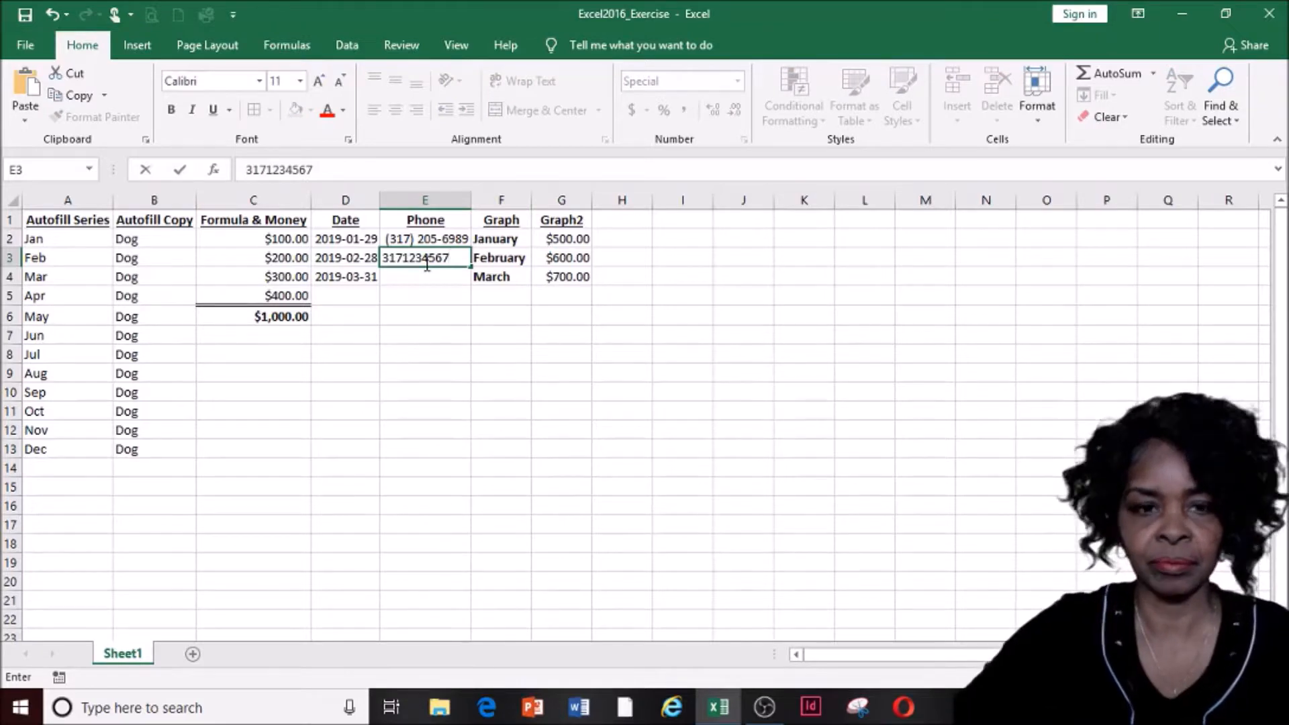
{"action": "key", "text": "Return"}
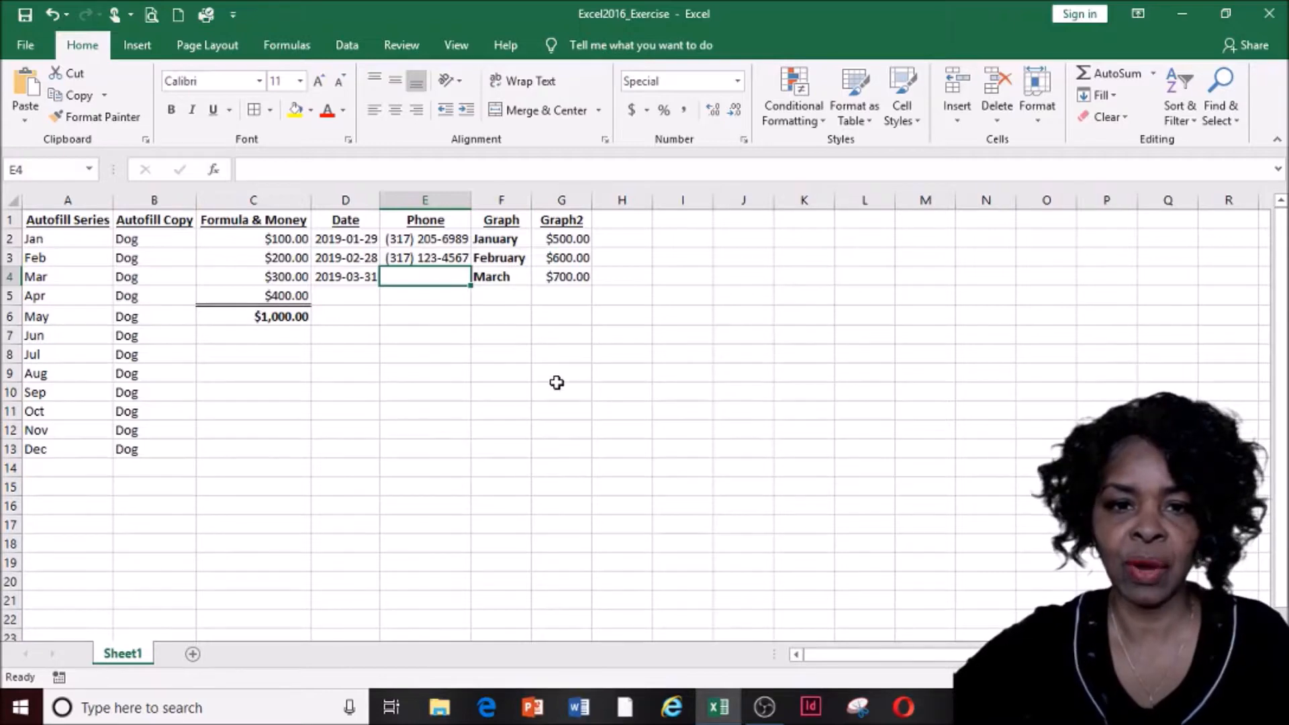
Select the month names and values in F2:G4 and switch to the Insert ribbon
{"action": "left_click", "coordinate": [569, 373]}
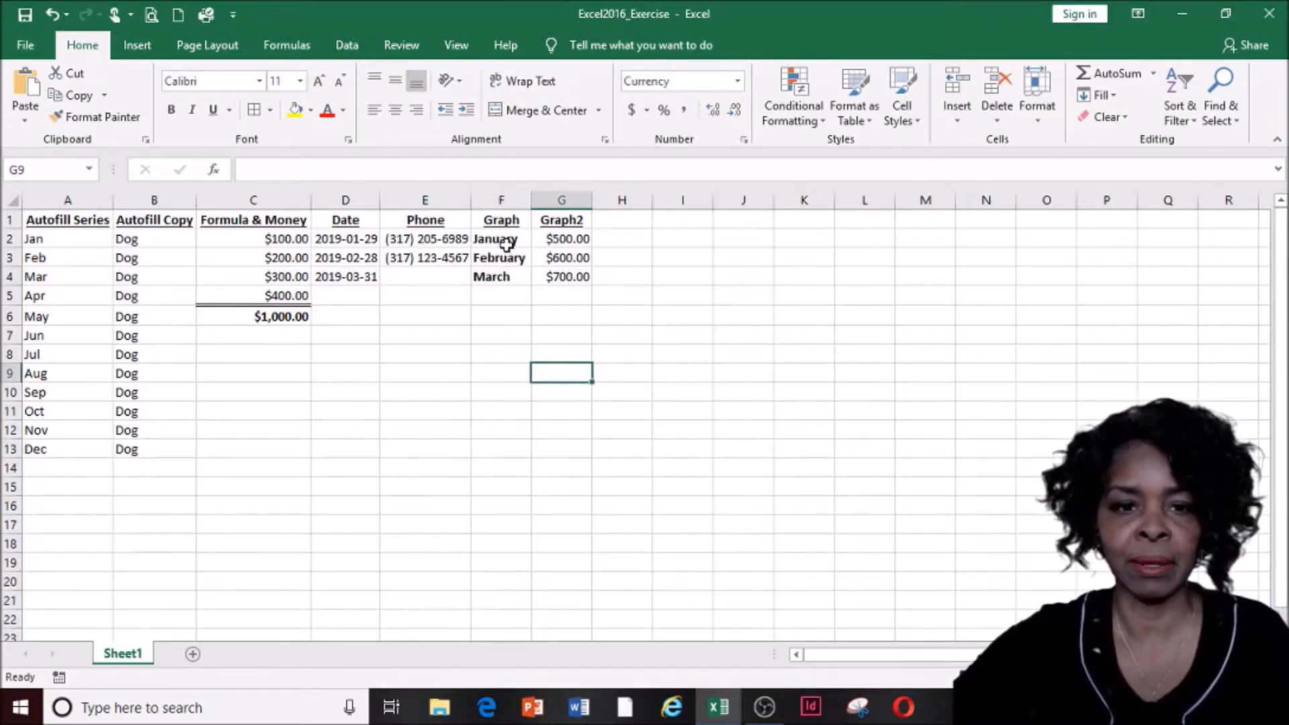
{"action": "left_click_drag", "start_coordinate": [504, 241], "coordinate": [561, 275]}
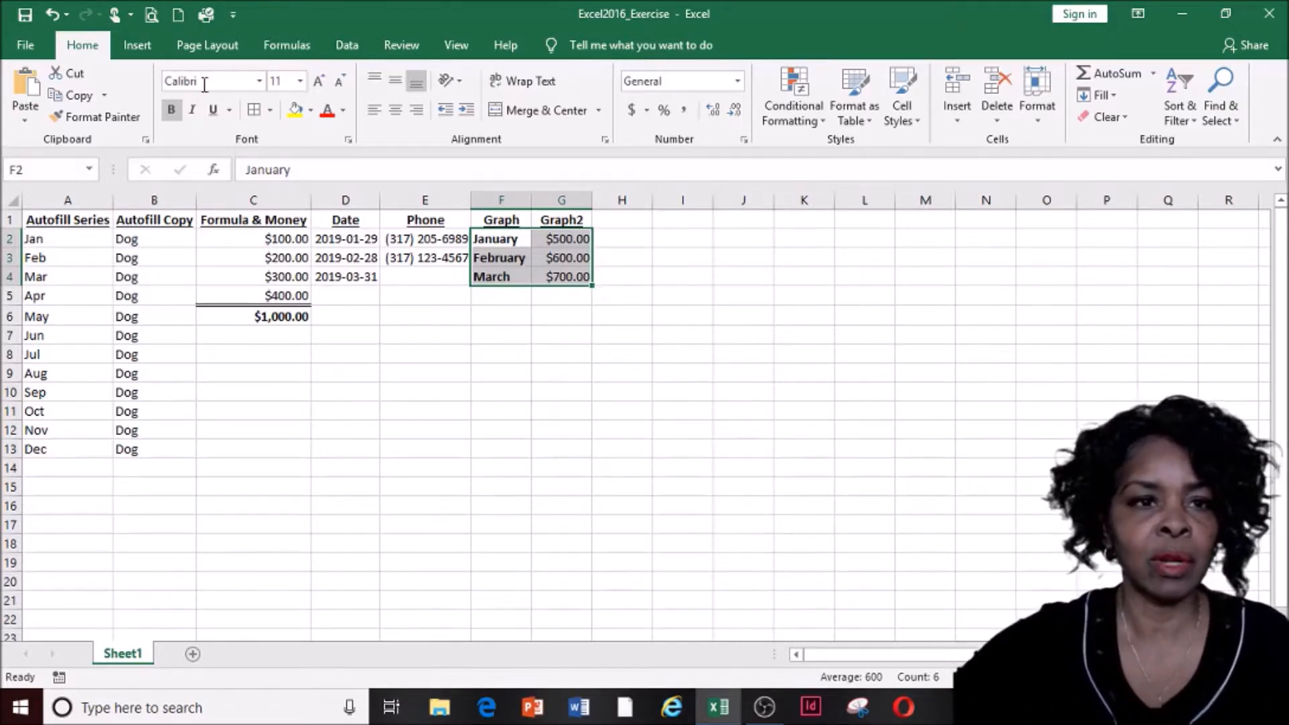
{"action": "left_click", "coordinate": [136, 53]}
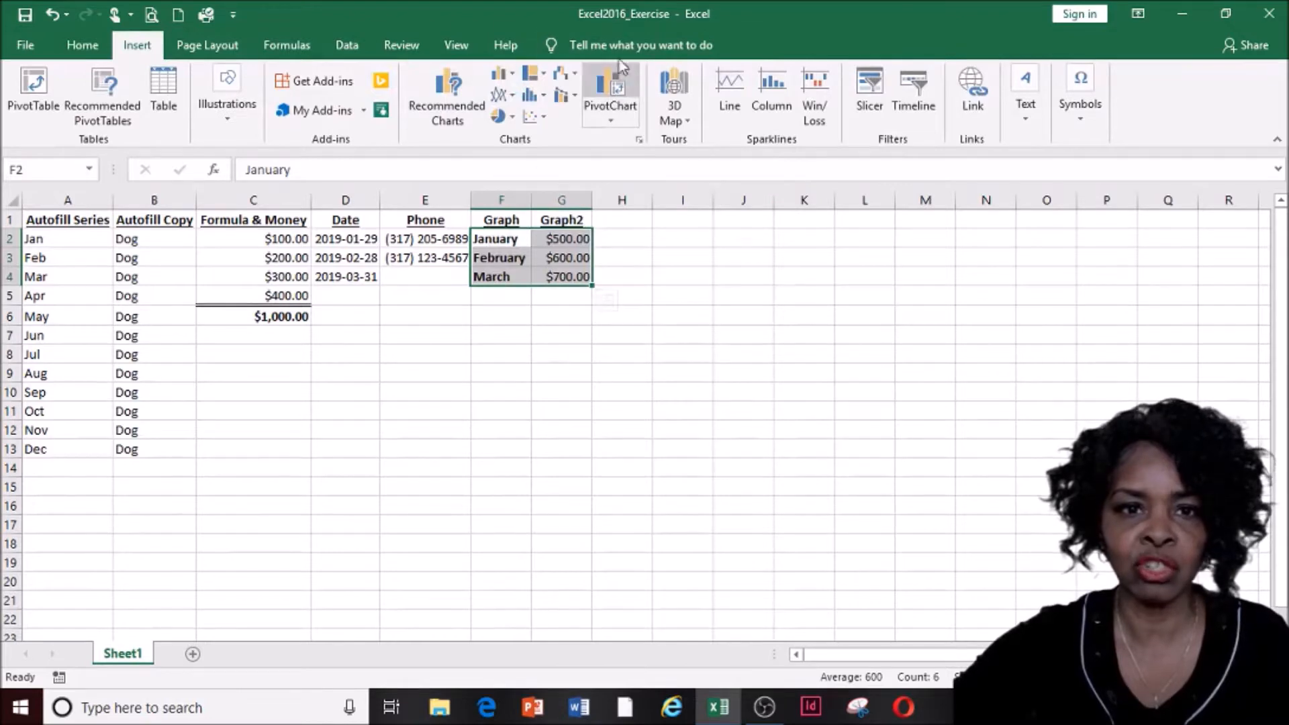
Insert a clustered column chart of January–March and place it below the data across columns C–G
{"action": "left_click", "coordinate": [513, 77]}
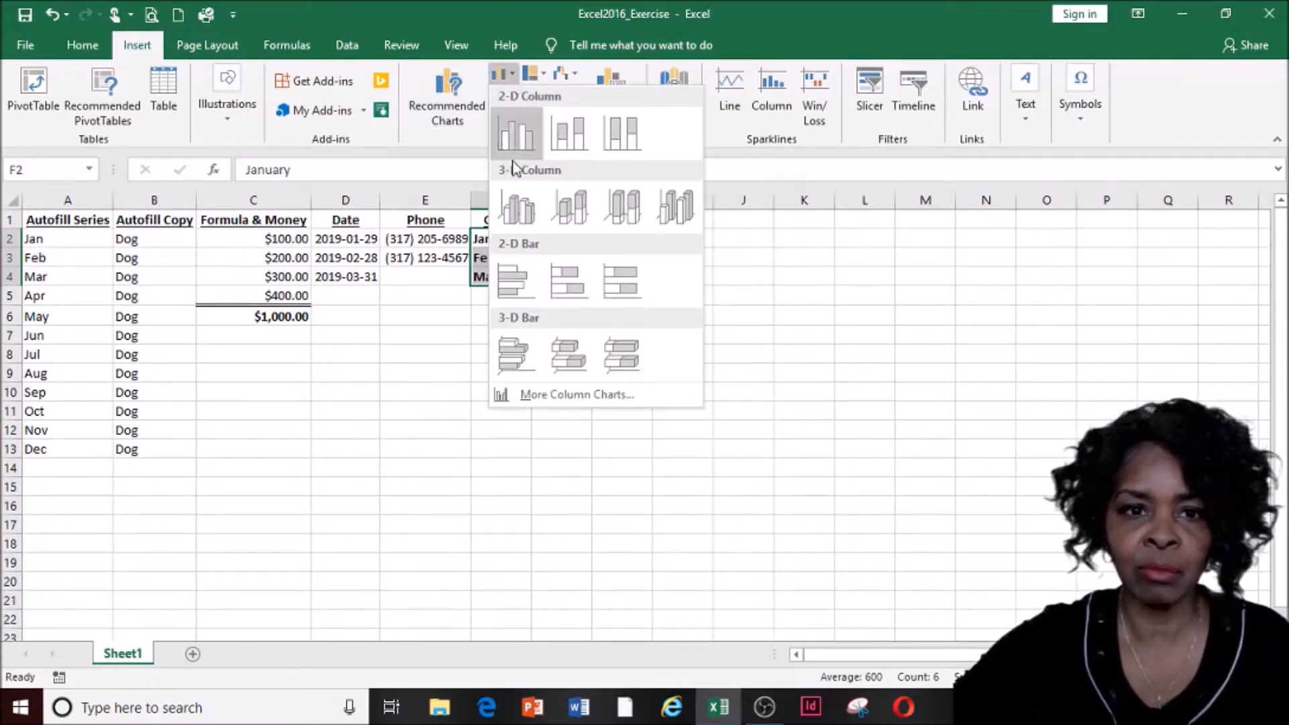
{"action": "left_click", "coordinate": [513, 147]}
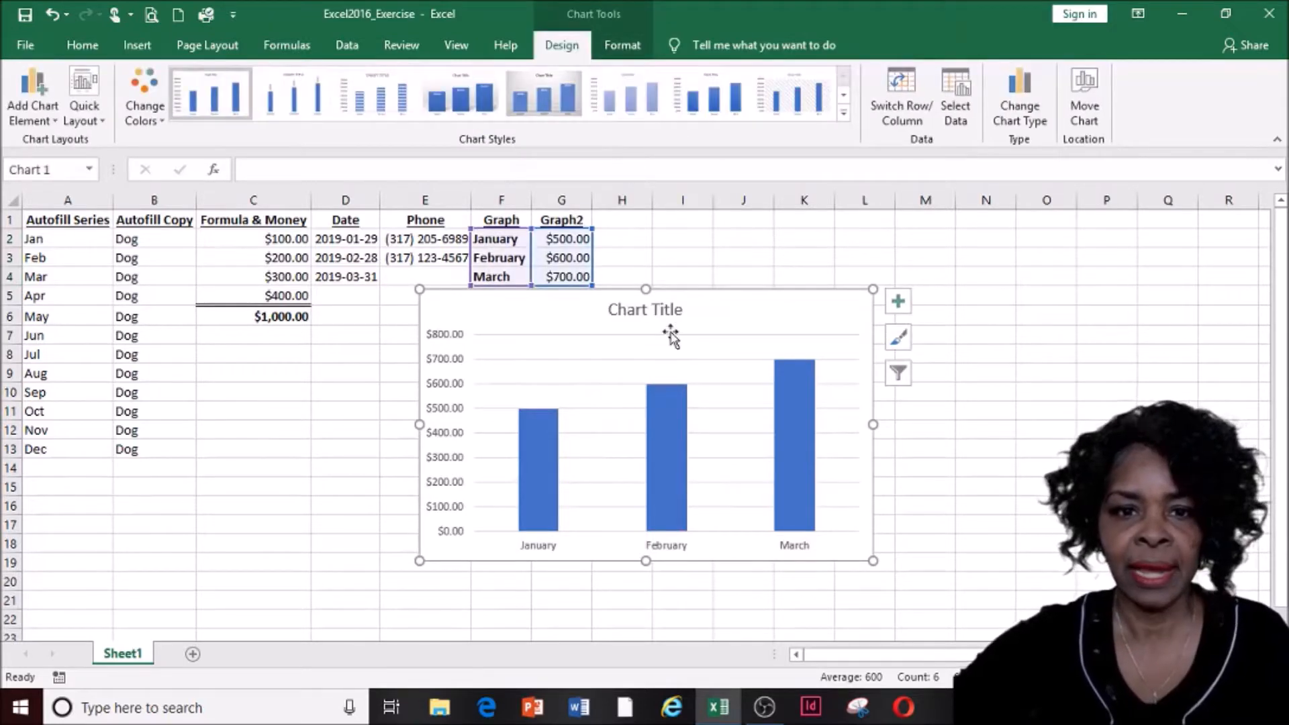
{"action": "left_click_drag", "start_coordinate": [702, 292], "coordinate": [497, 331]}
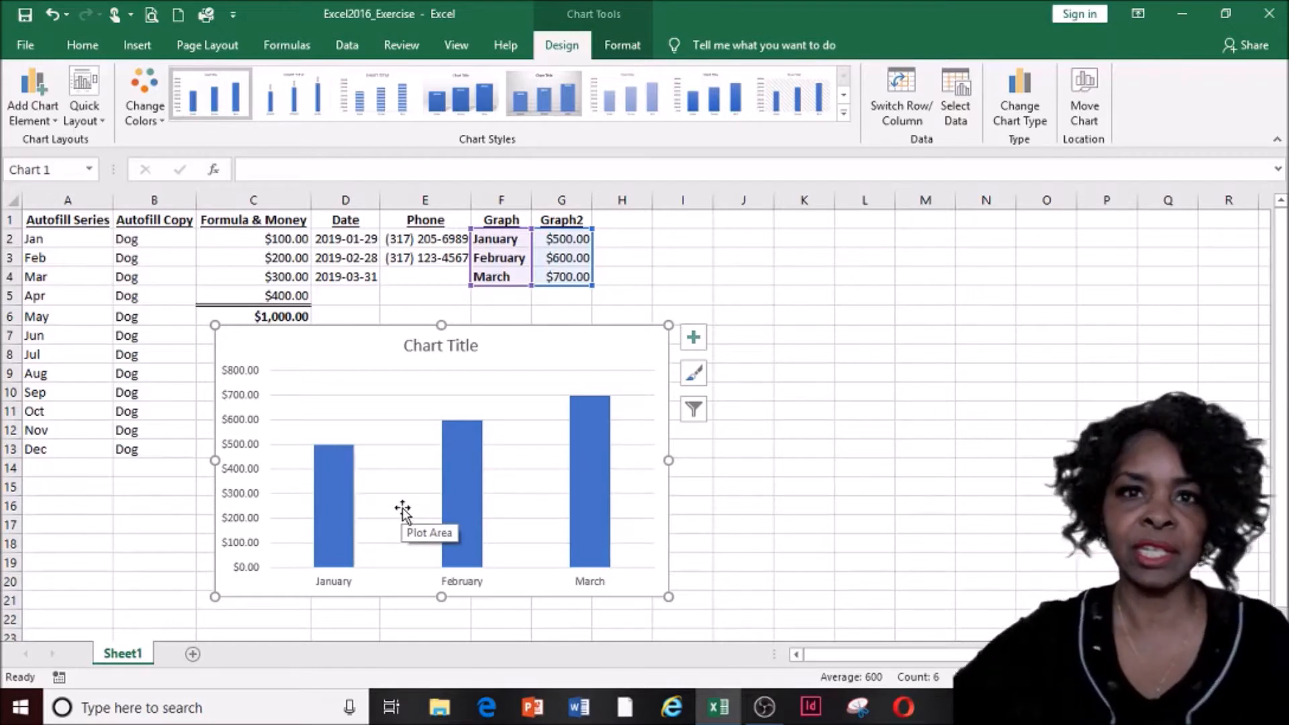
Add data labels showing $500.00, $600.00 and $700.00 on the bars
{"action": "left_click", "coordinate": [339, 497]}
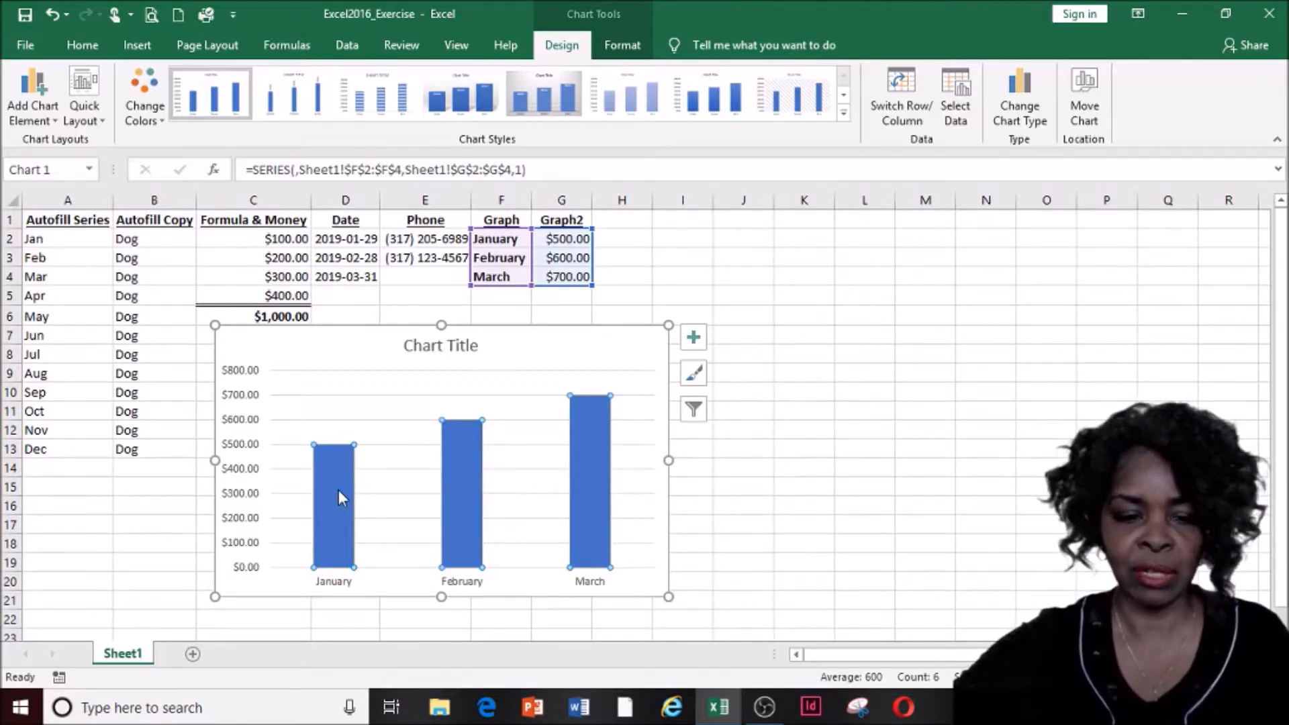
{"action": "right_click", "coordinate": [340, 498]}
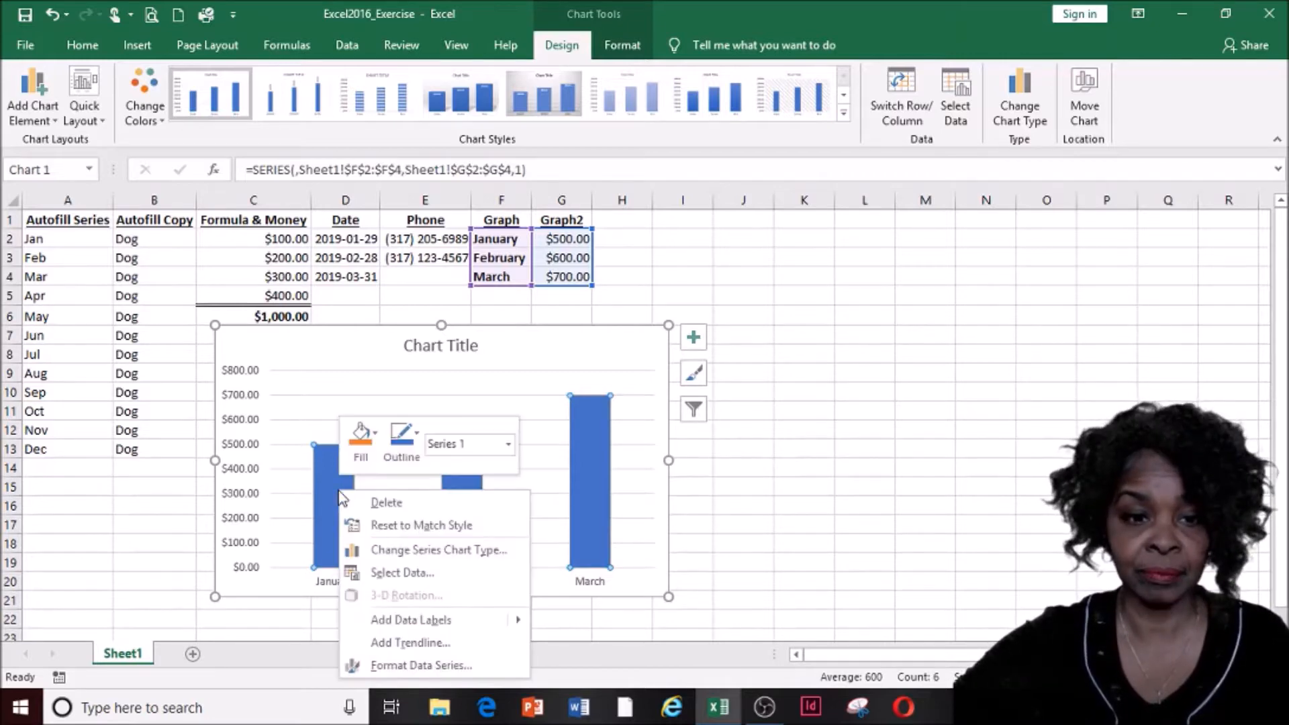
{"action": "left_click", "coordinate": [419, 620]}
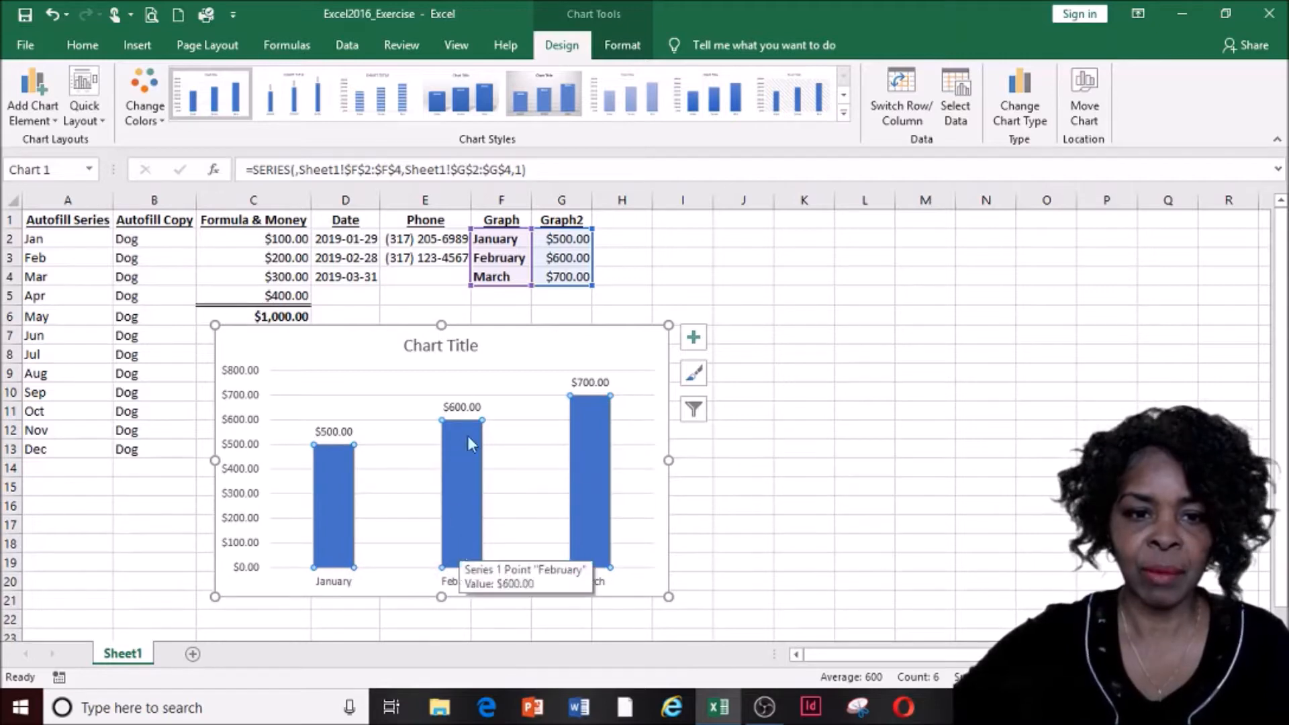
Replace the default Chart Title placeholder with '1st Quarter Income'
{"action": "left_click", "coordinate": [430, 348]}
{"action": "double_click", "coordinate": [430, 348]}
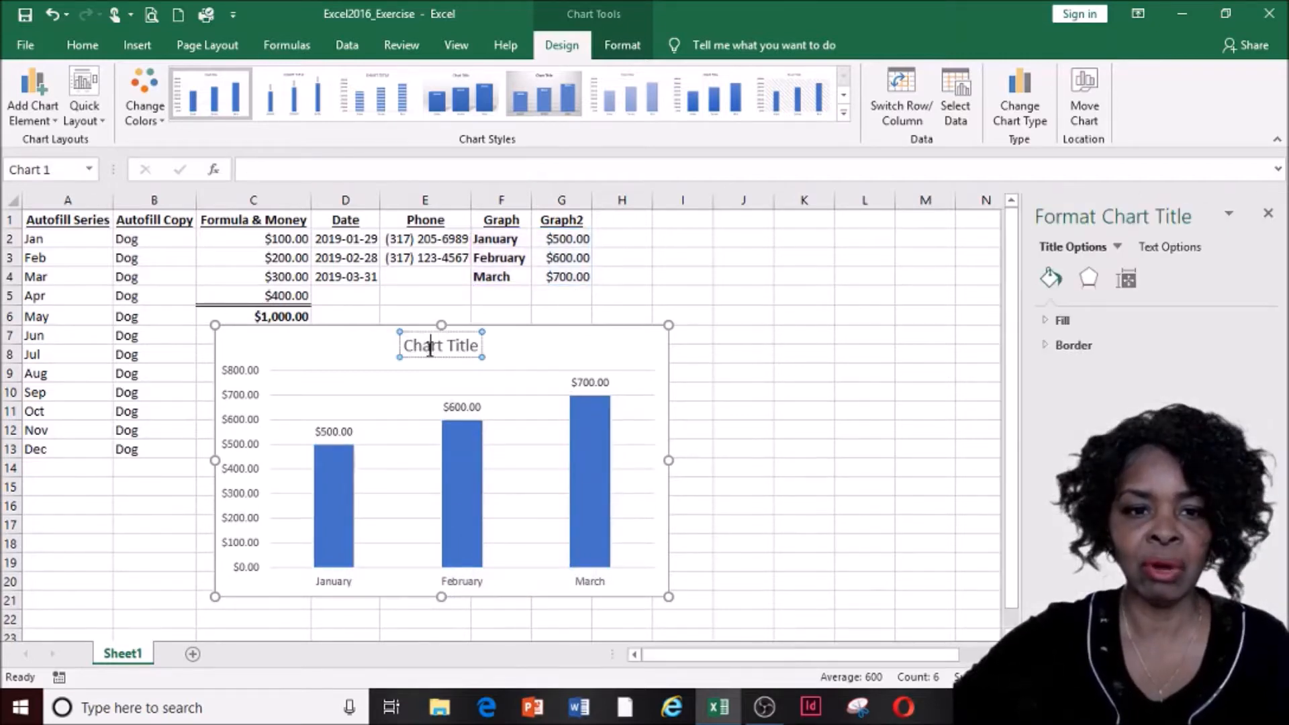
{"action": "left_click", "coordinate": [430, 348]}
{"action": "triple_click", "coordinate": [429, 348]}
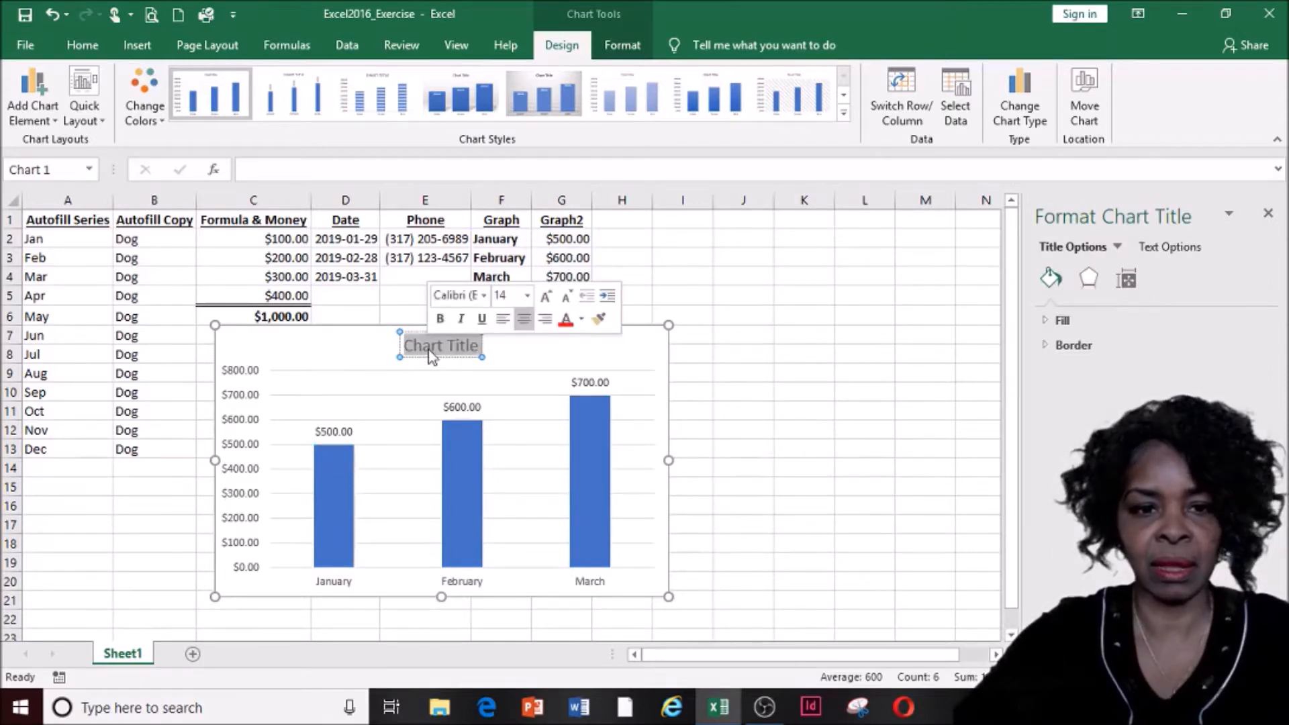
{"action": "type", "text": "Mon"}
{"action": "key", "text": "BackSpace"}
{"action": "key", "text": "BackSpace"}
{"action": "key", "text": "BackSpace"}
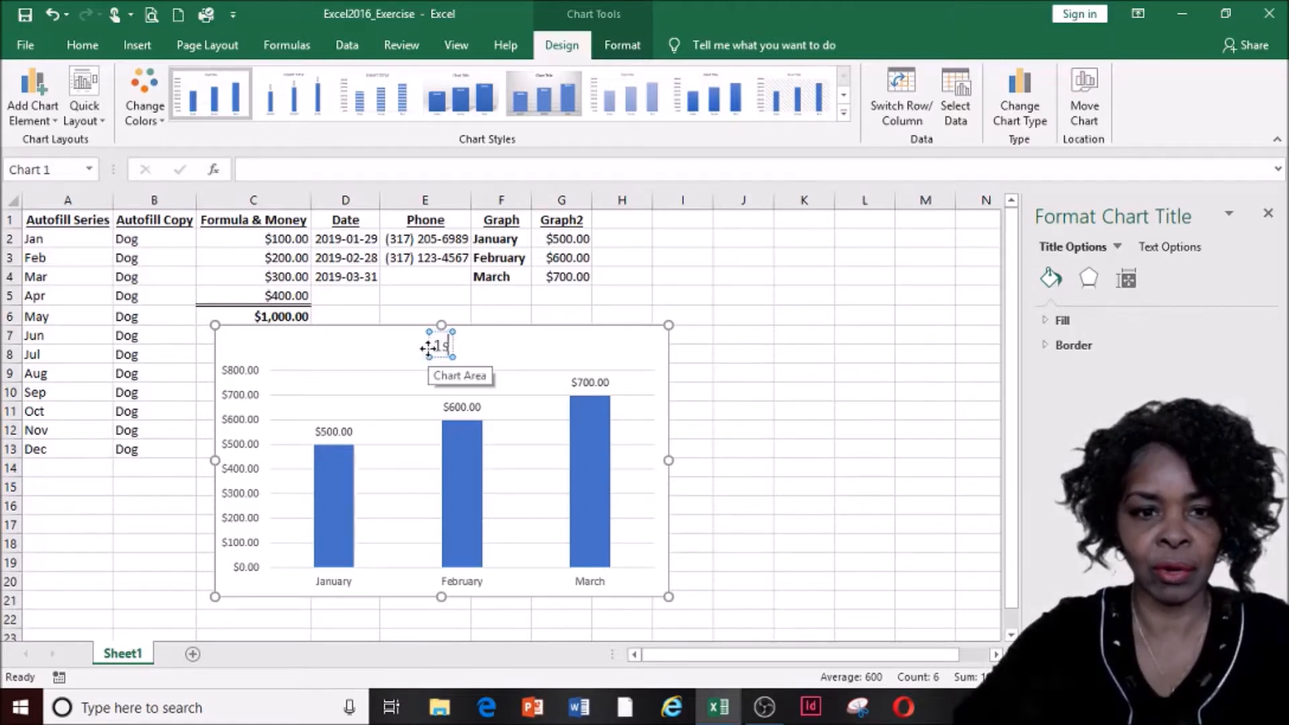
{"action": "type", "text": "st Quart"}
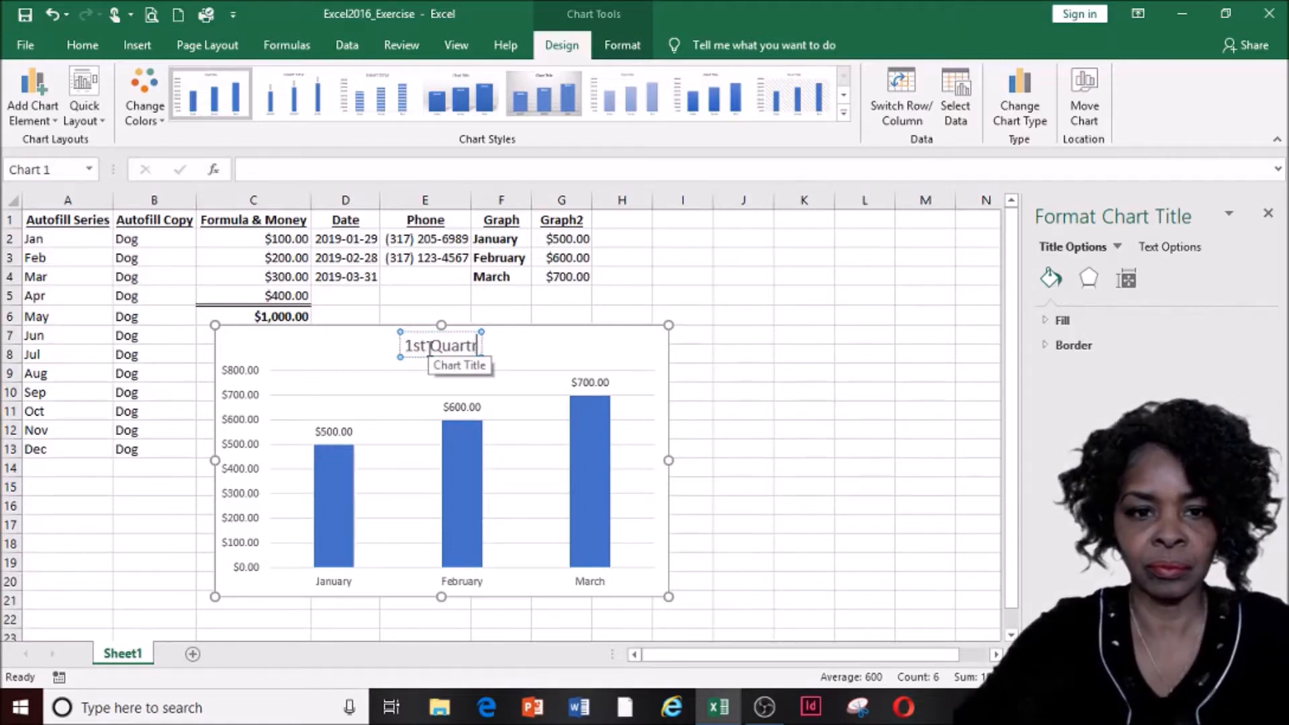
{"action": "type", "text": "er Income"}
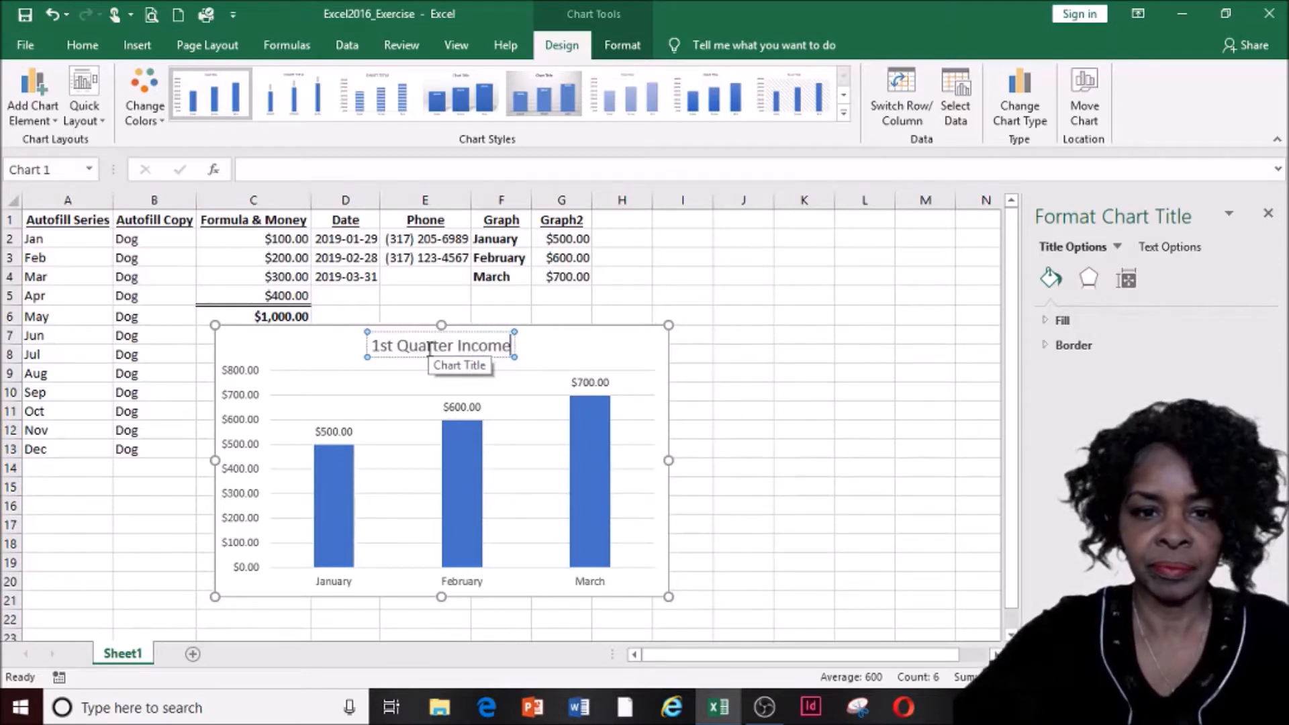
{"action": "left_click", "coordinate": [708, 413]}
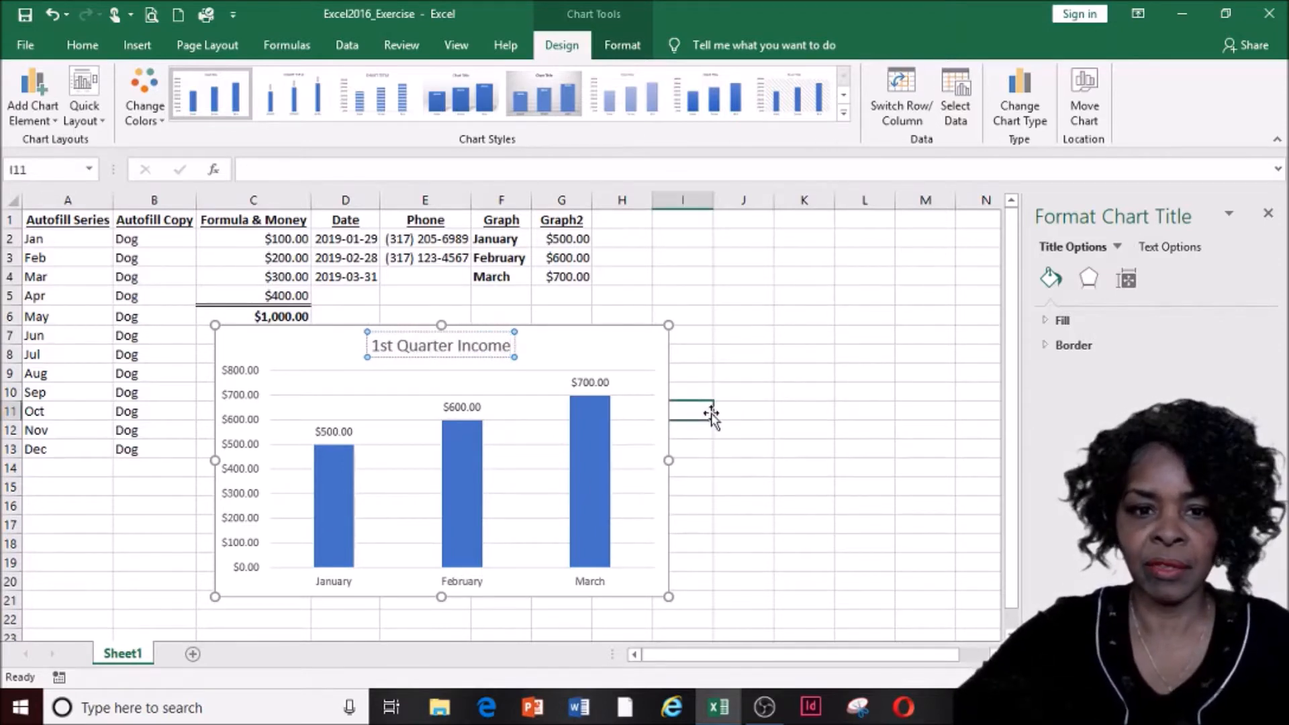
Give the January bar a solid red fill
{"action": "left_click", "coordinate": [330, 471]}
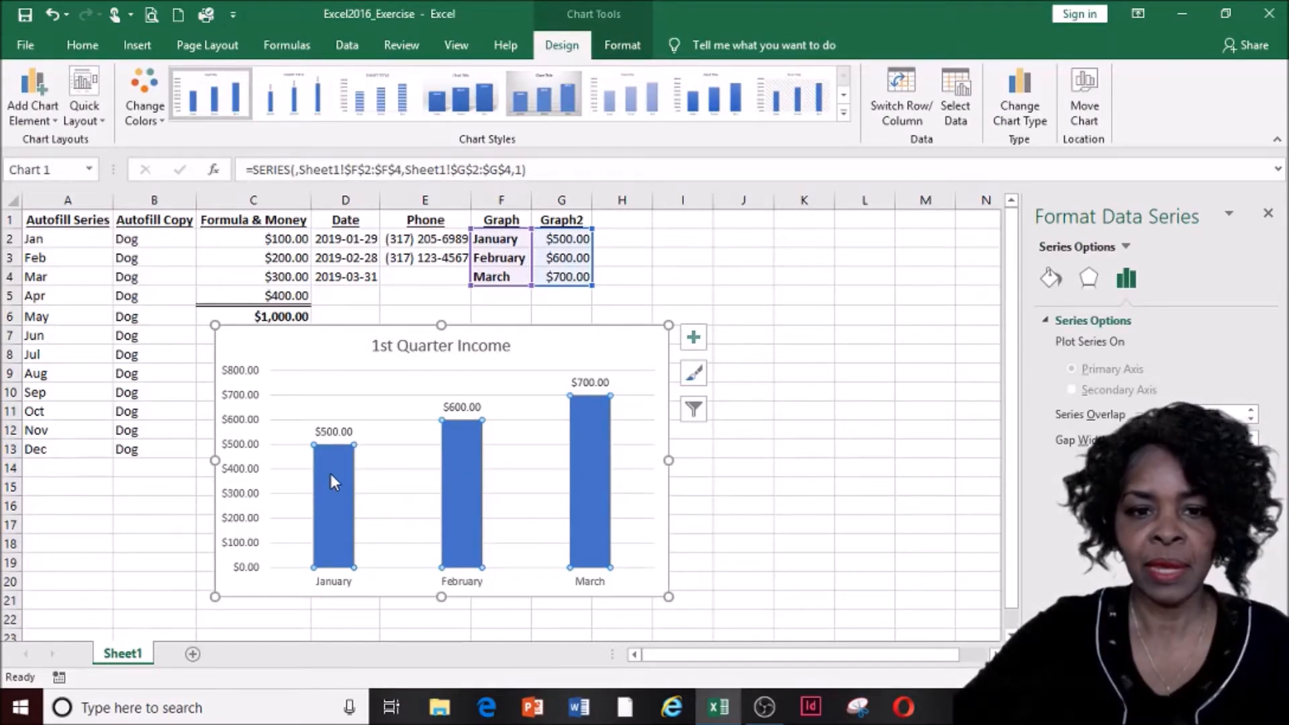
{"action": "left_click", "coordinate": [330, 473]}
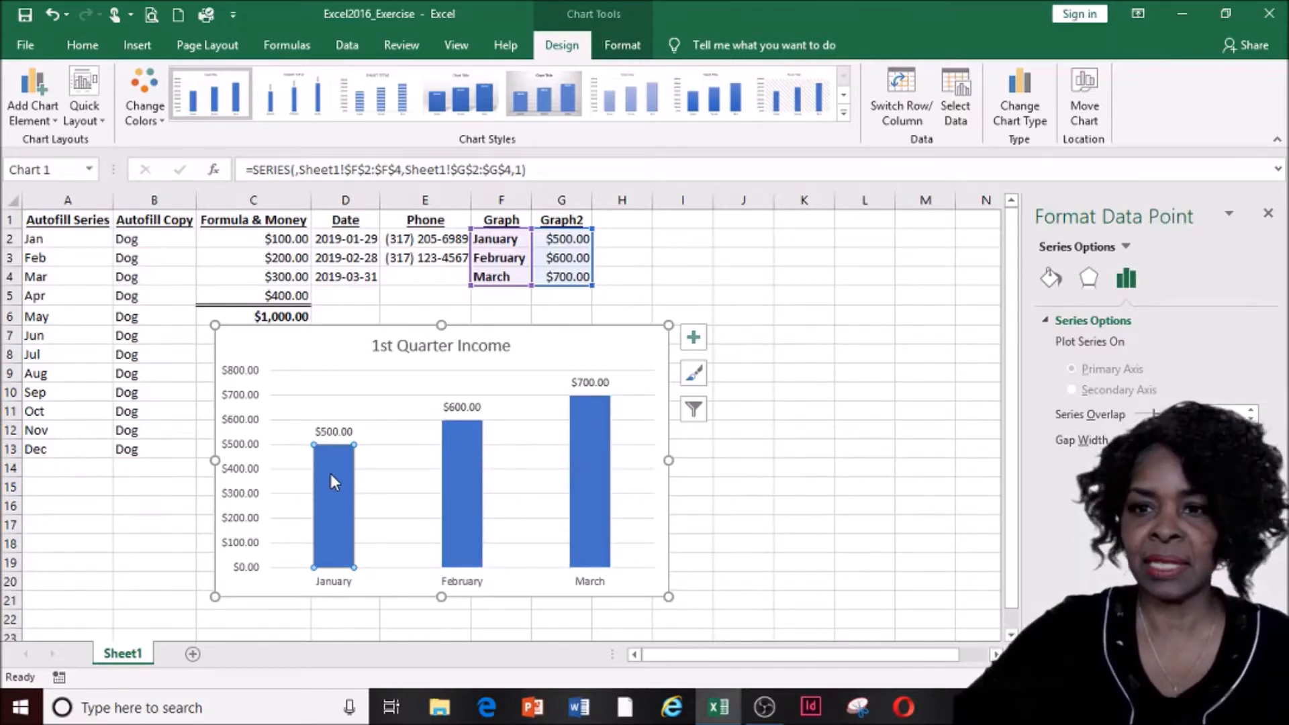
{"action": "left_click", "coordinate": [1051, 280]}
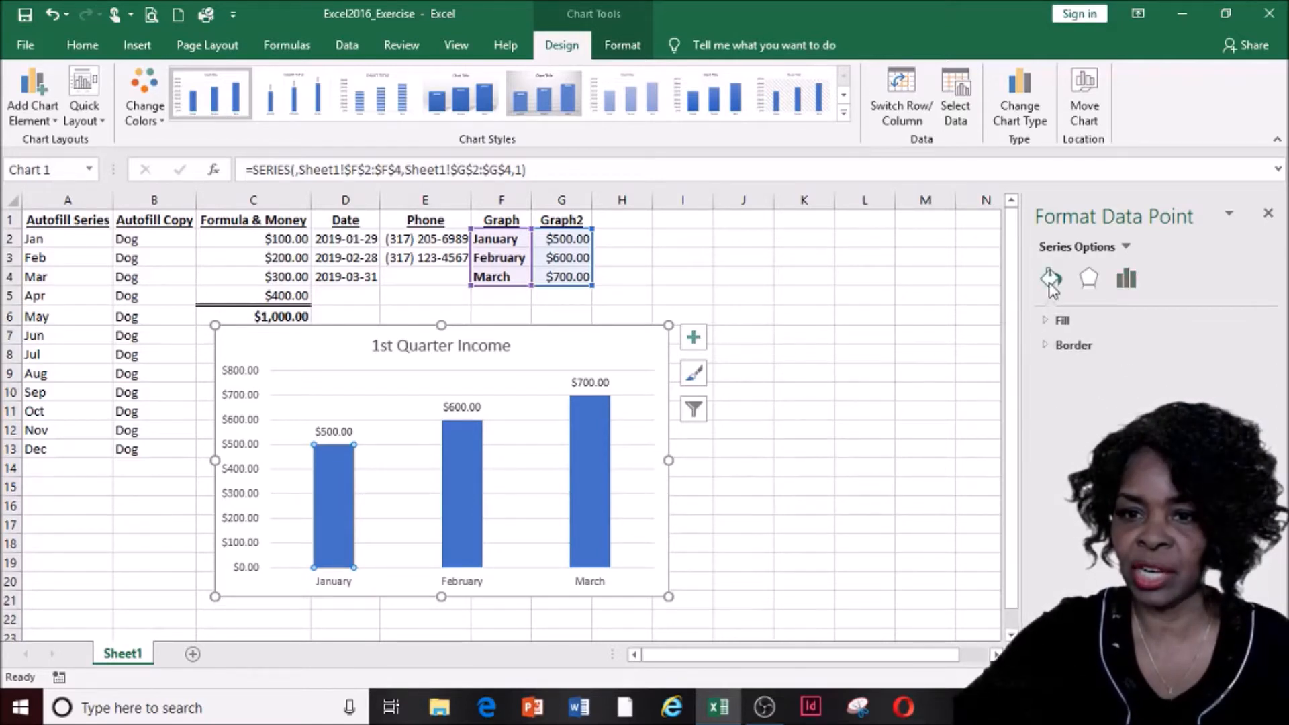
{"action": "left_click", "coordinate": [1062, 321]}
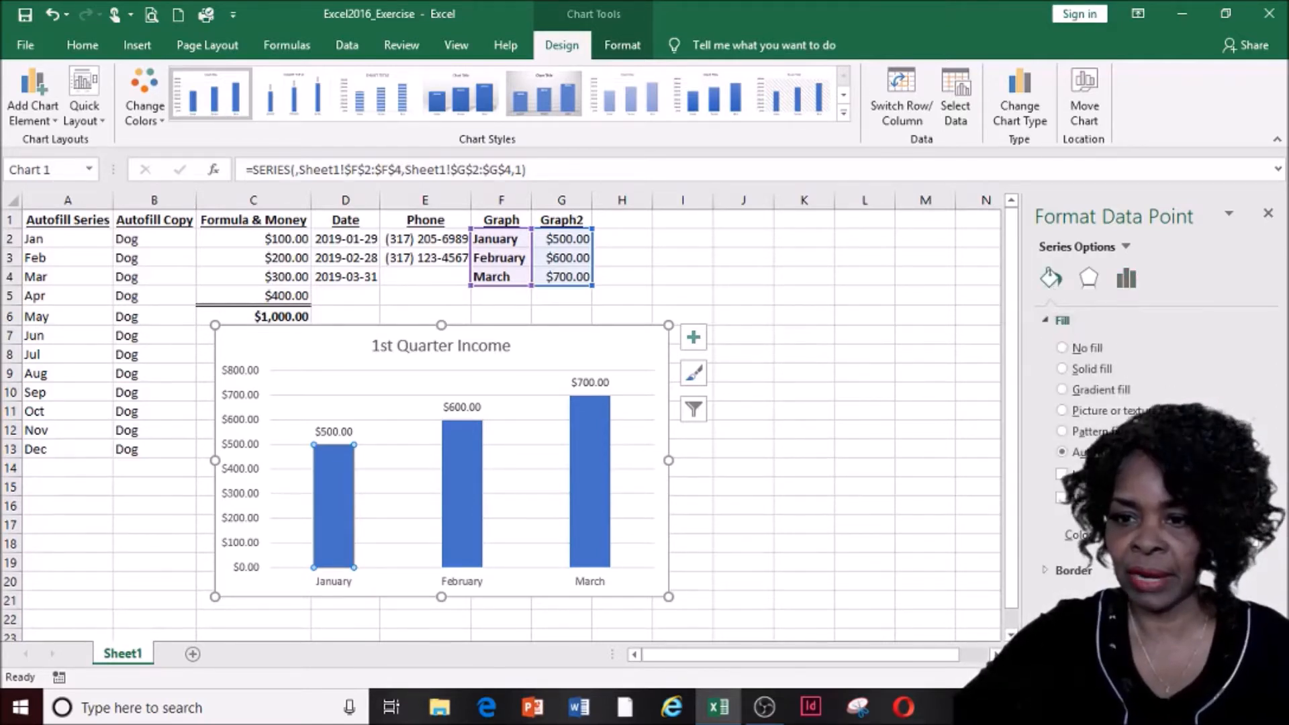
{"action": "left_click", "coordinate": [1252, 540]}
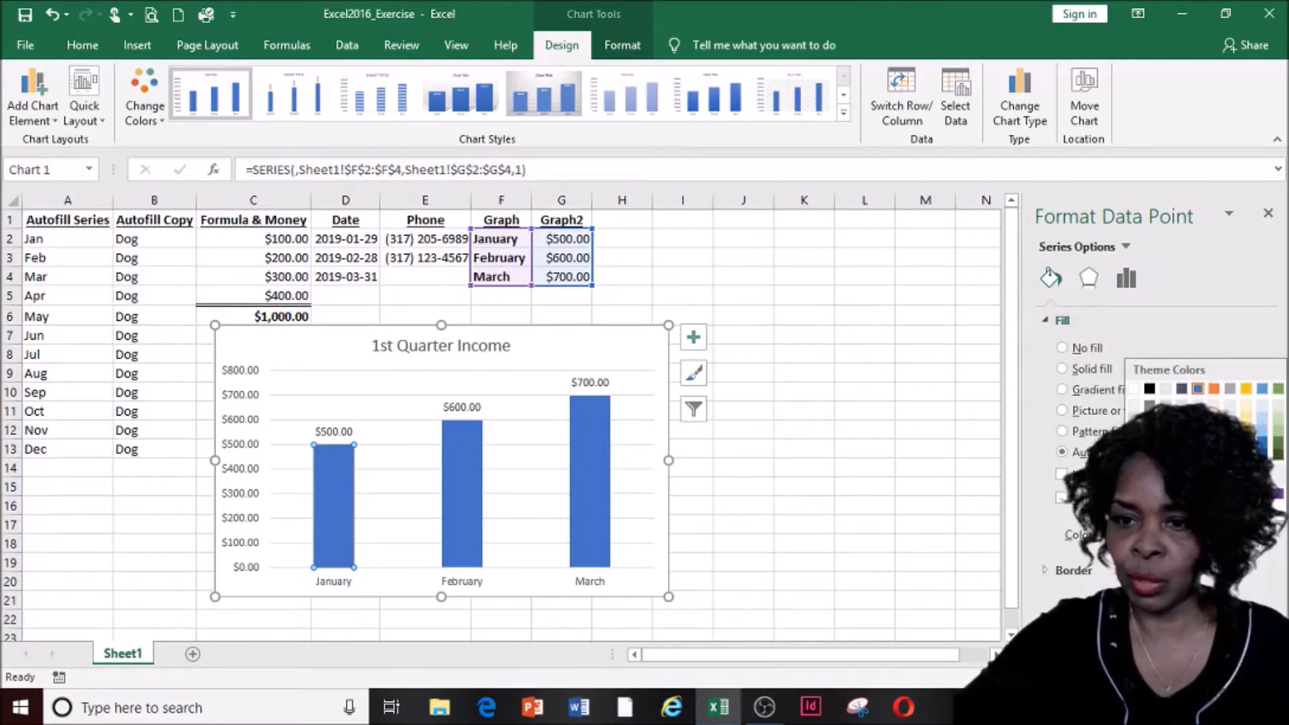
{"action": "left_click", "coordinate": [1253, 542]}
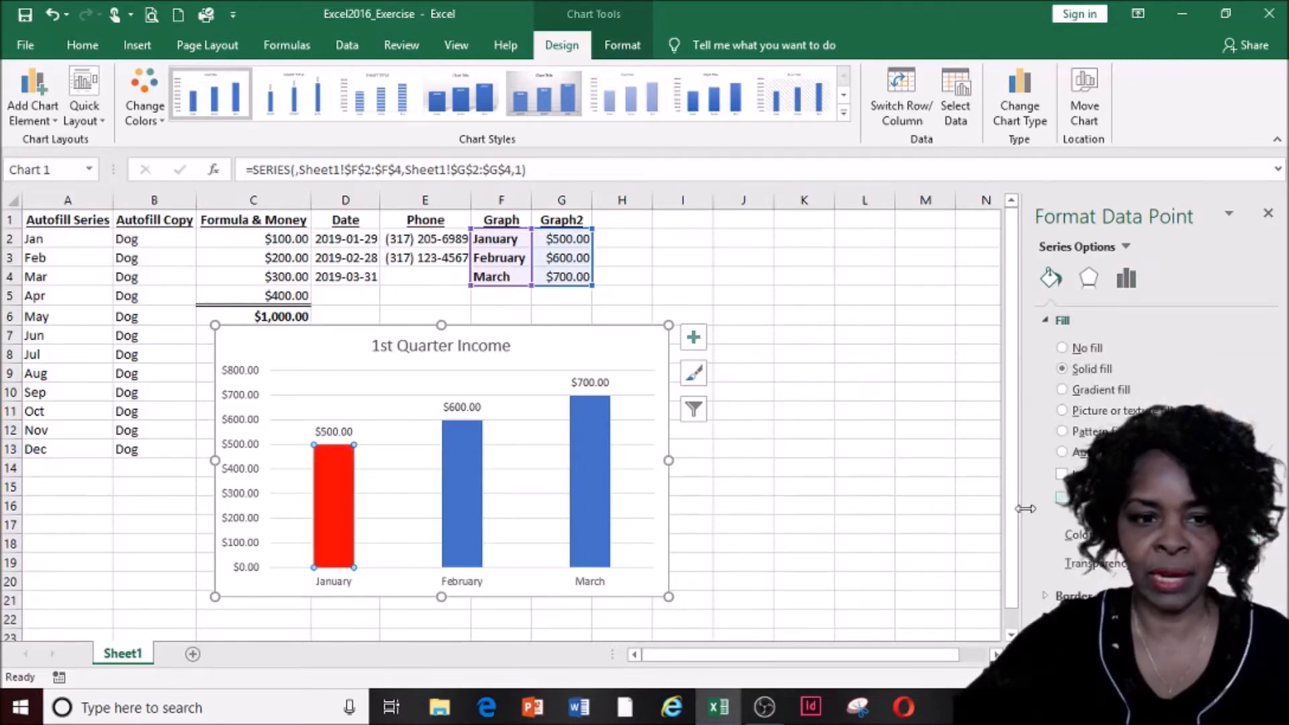
Fill the February bar light blue and the March bar purple, then close the format pane
{"action": "left_click", "coordinate": [467, 508]}
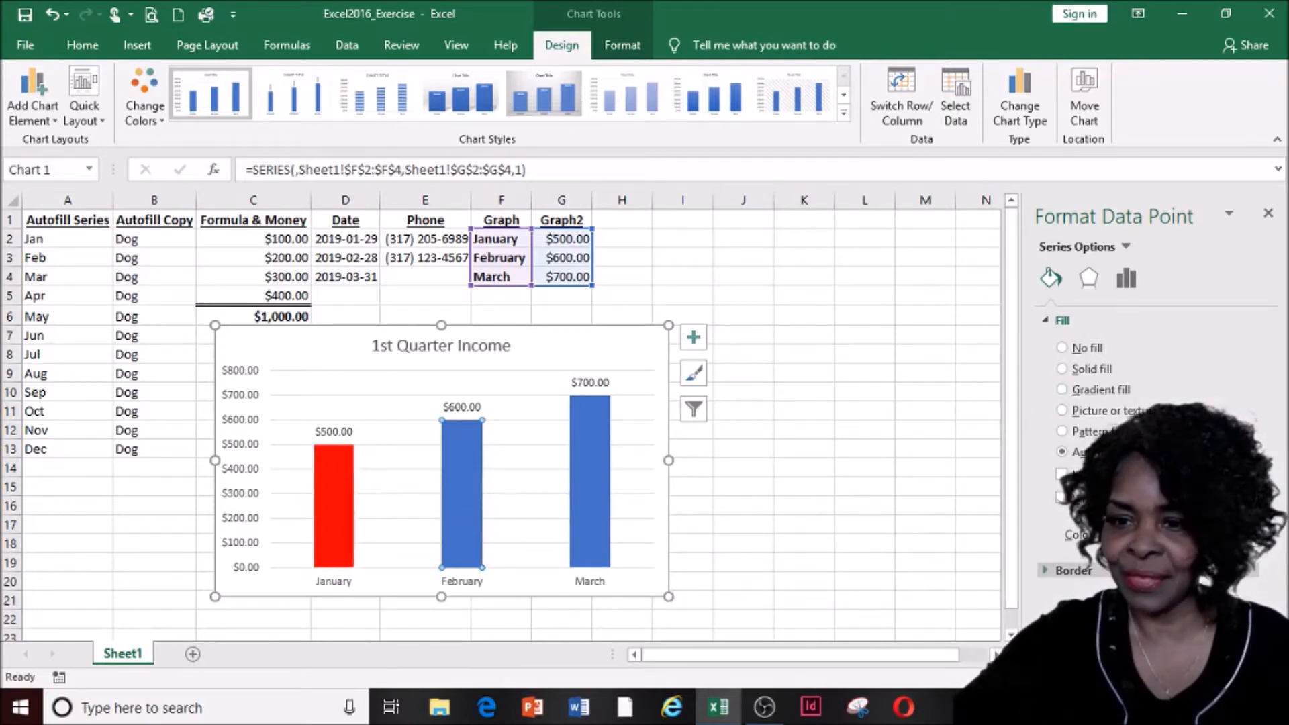
{"action": "left_click", "coordinate": [1252, 537]}
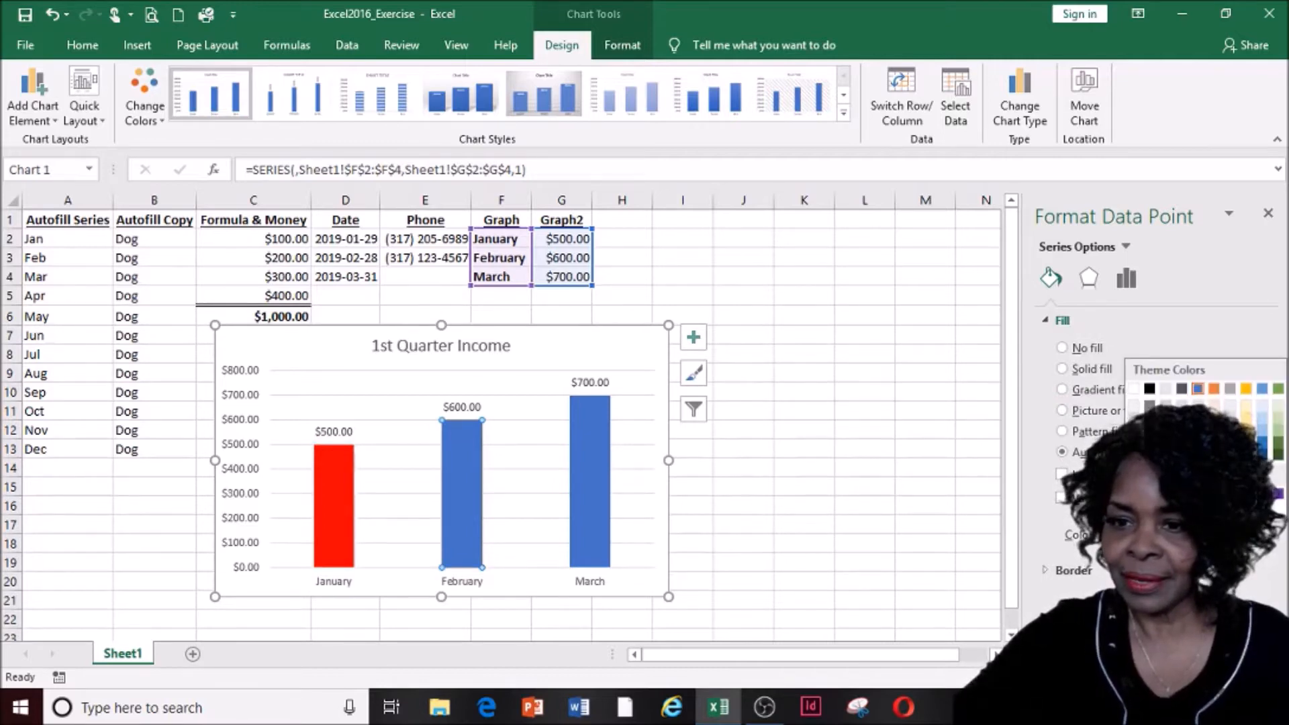
{"action": "left_click", "coordinate": [1230, 494]}
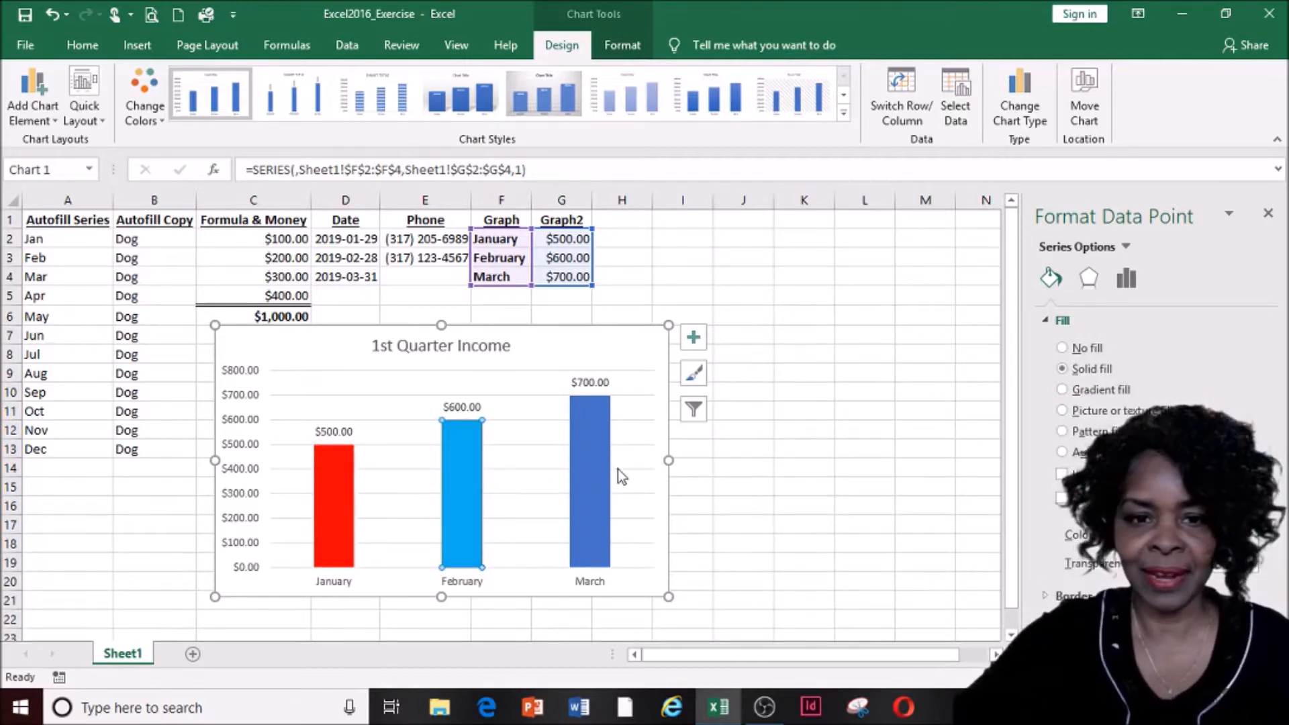
{"action": "left_click", "coordinate": [587, 462]}
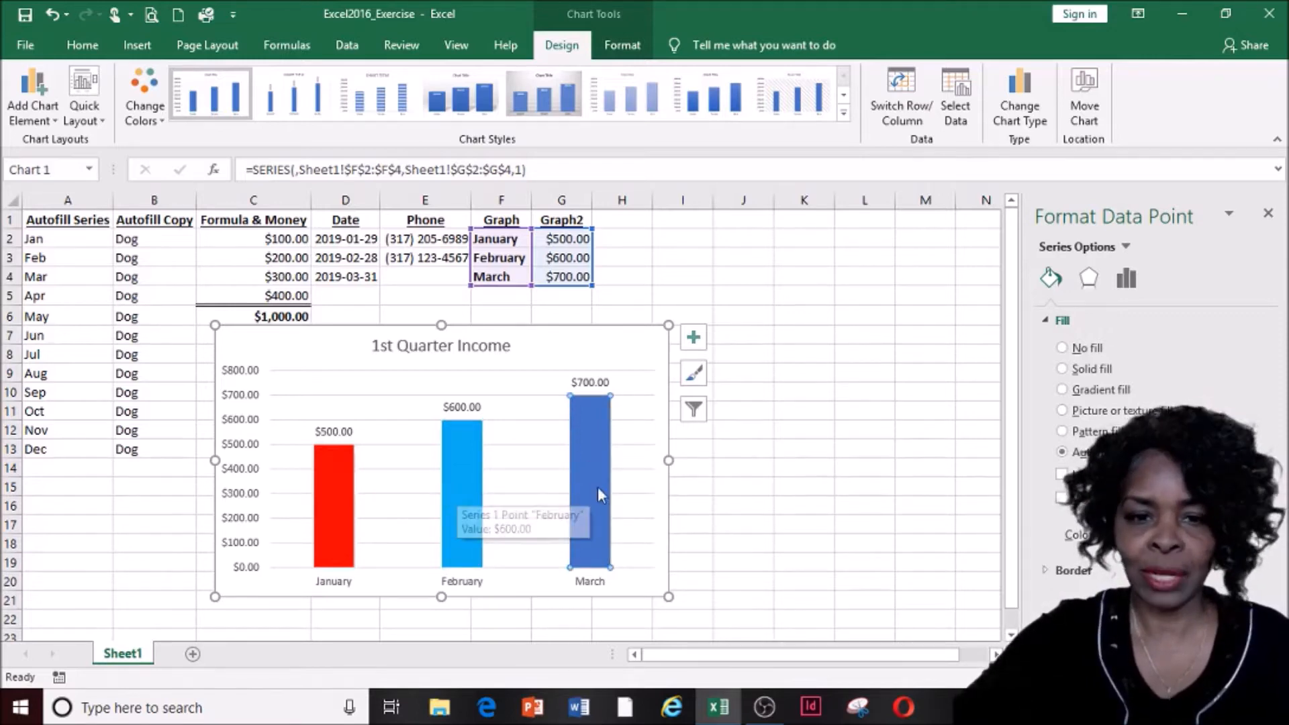
{"action": "left_click", "coordinate": [1252, 537]}
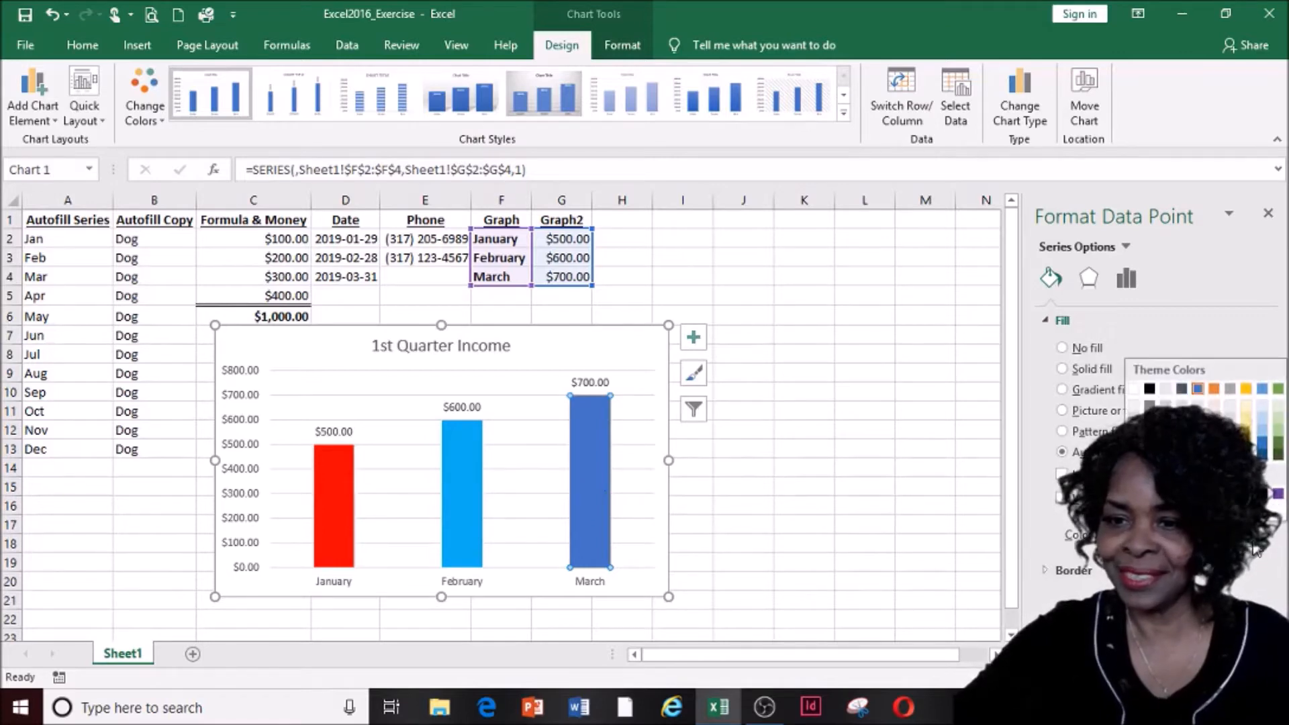
{"action": "left_click", "coordinate": [1278, 495]}
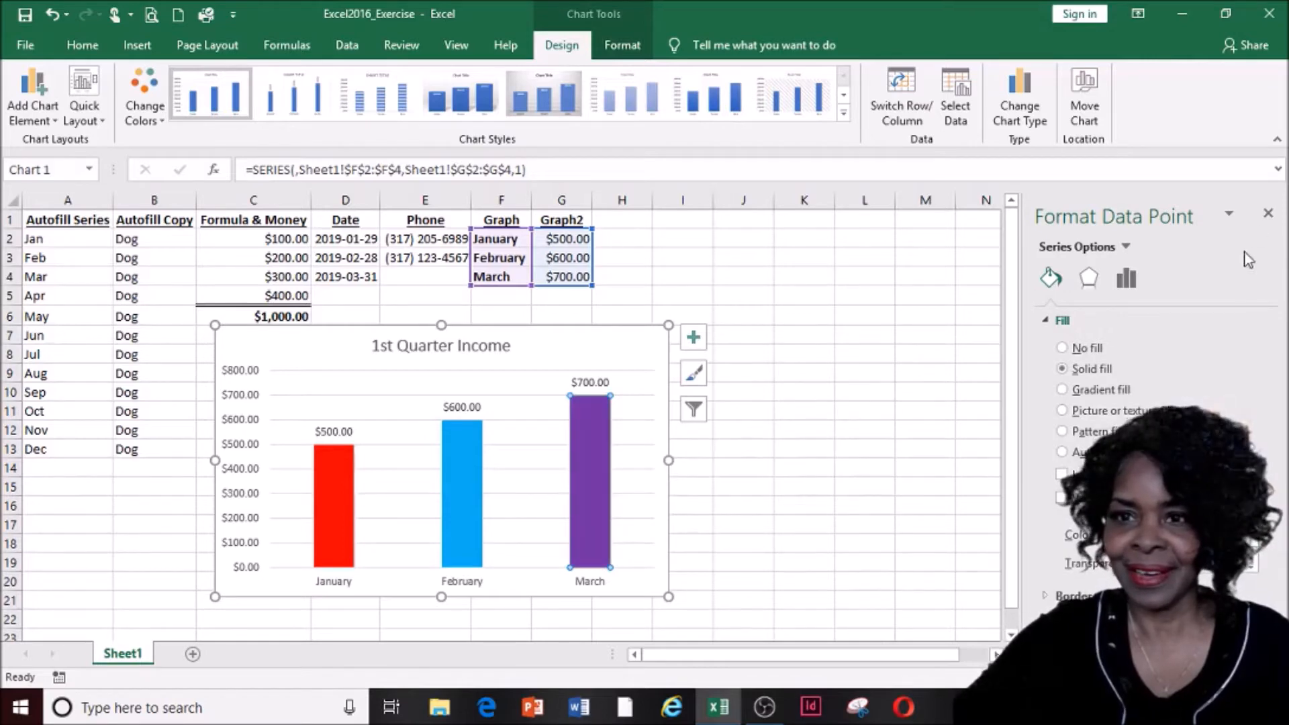
{"action": "left_click", "coordinate": [1268, 216]}
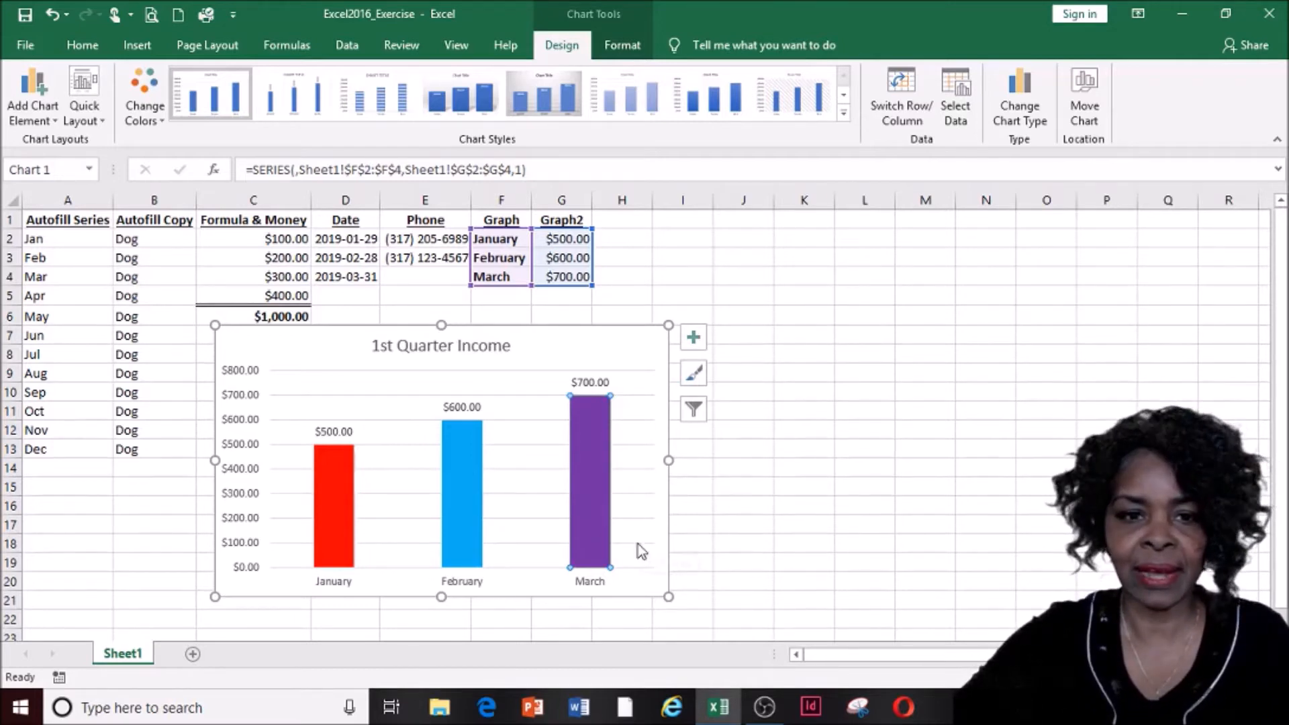
Relabel the months in F2:F4 as April, May and June
{"action": "left_click", "coordinate": [569, 255]}
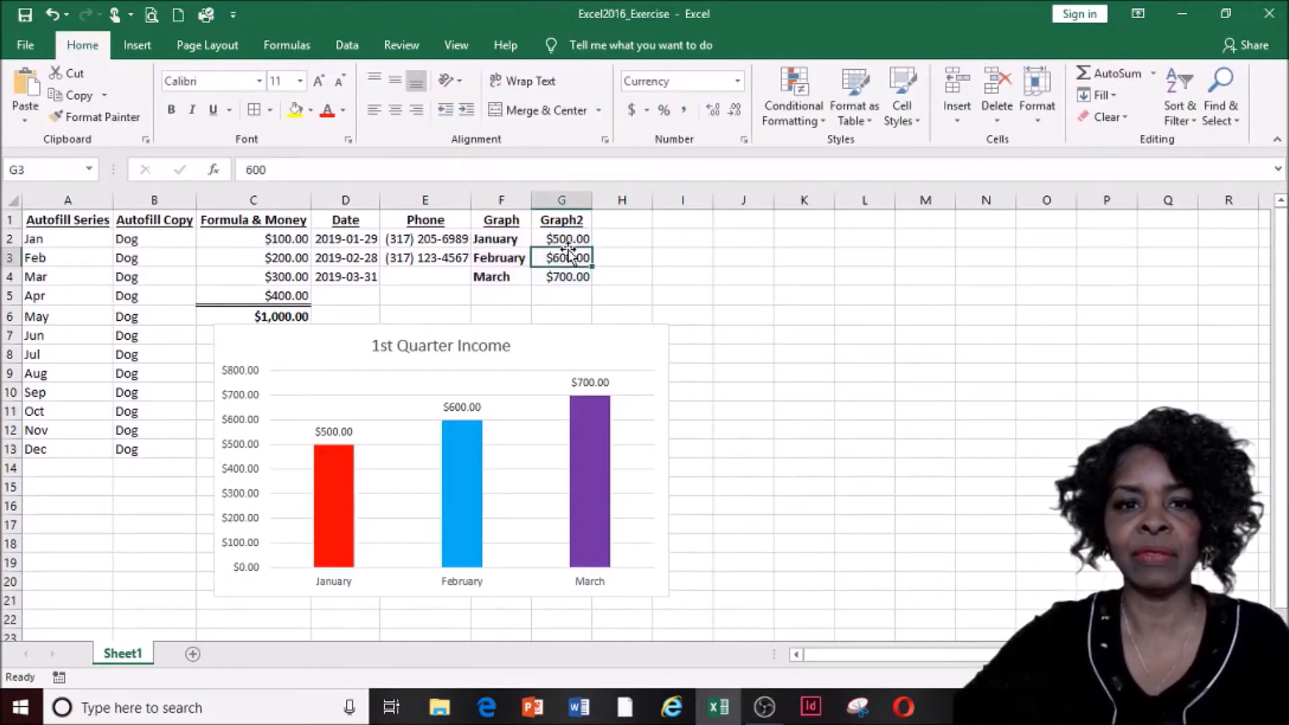
{"action": "left_click", "coordinate": [567, 241]}
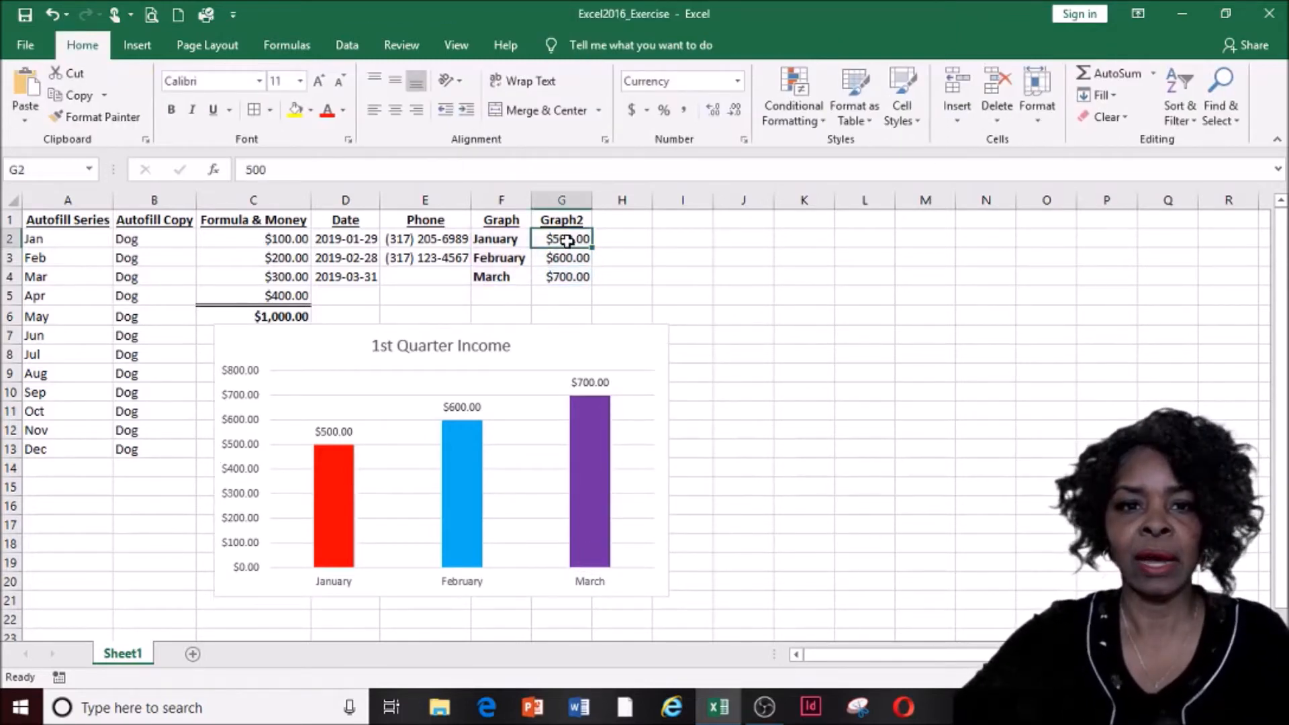
{"action": "left_click", "coordinate": [496, 241]}
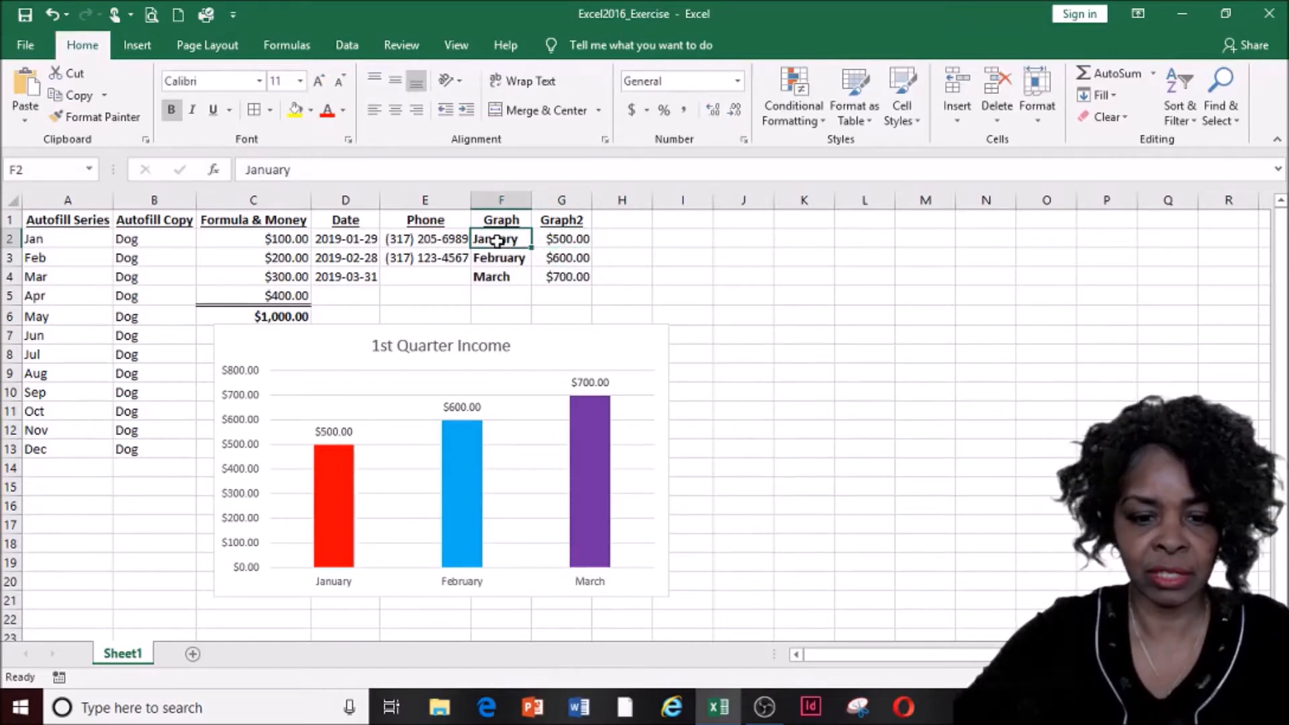
{"action": "type", "text": "Ap"}
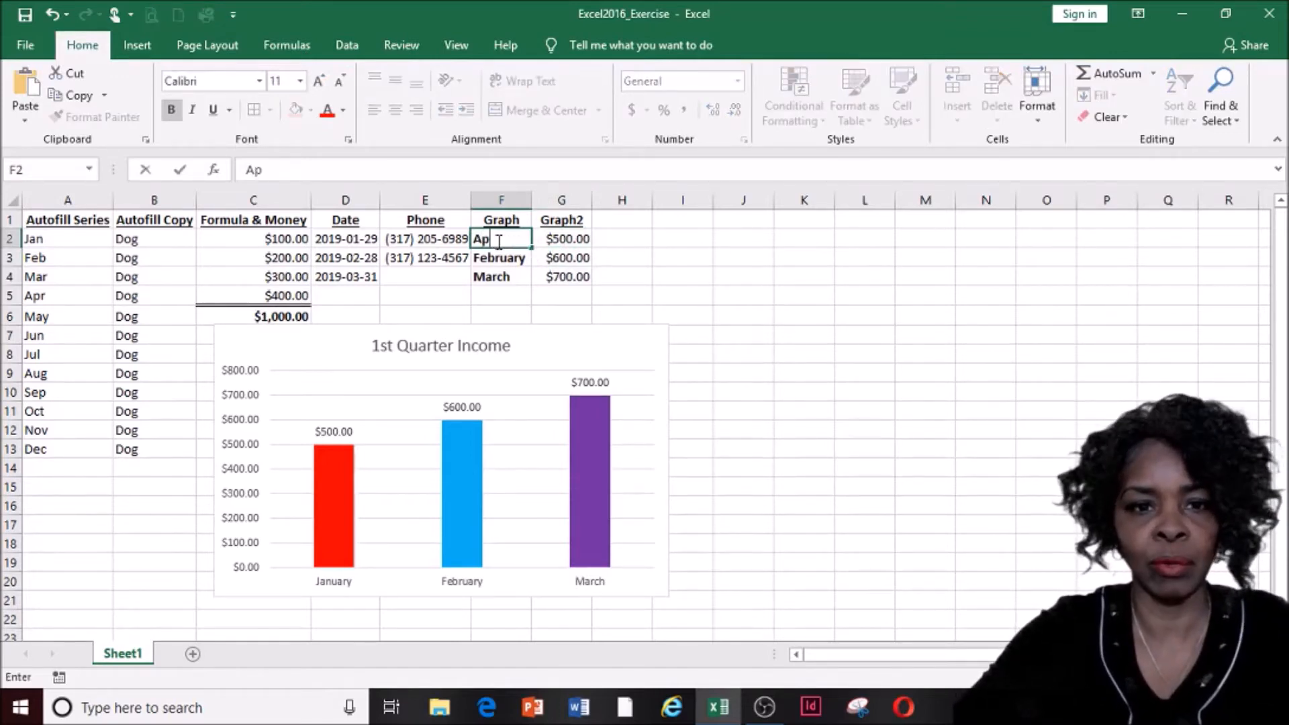
{"action": "type", "text": "ril"}
{"action": "key", "text": "Return"}
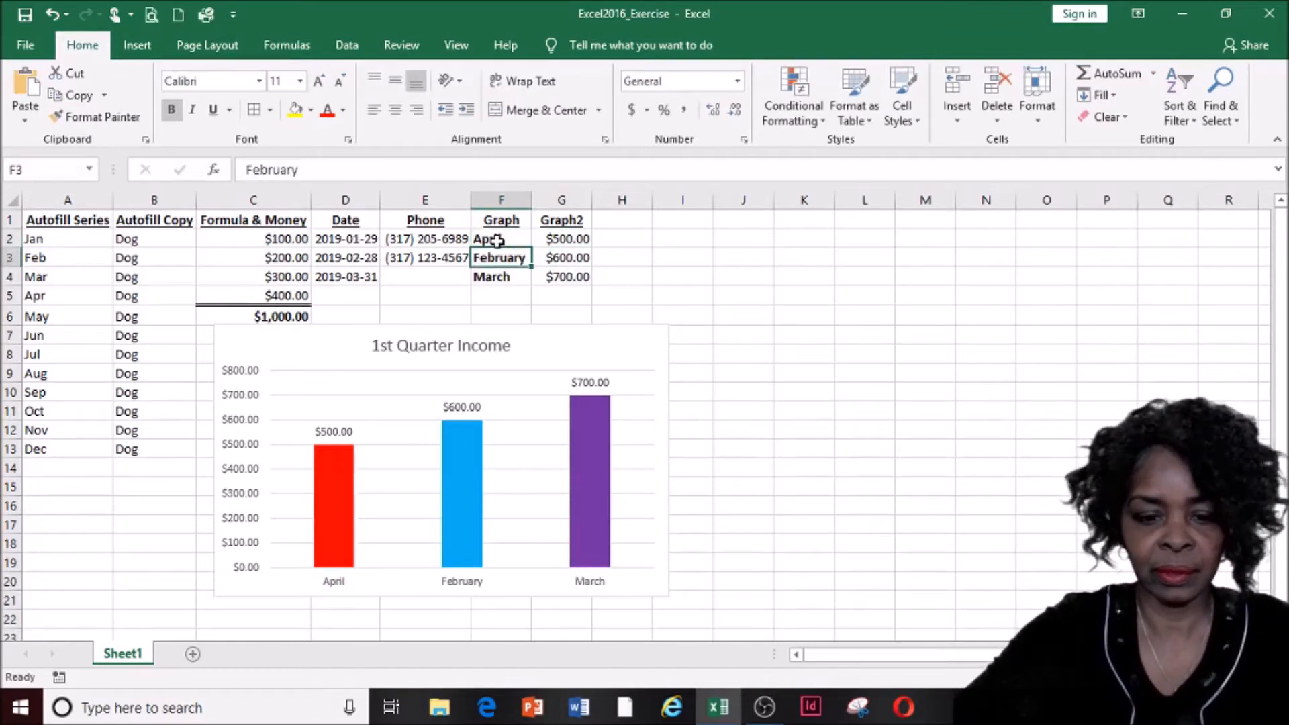
{"action": "type", "text": "May"}
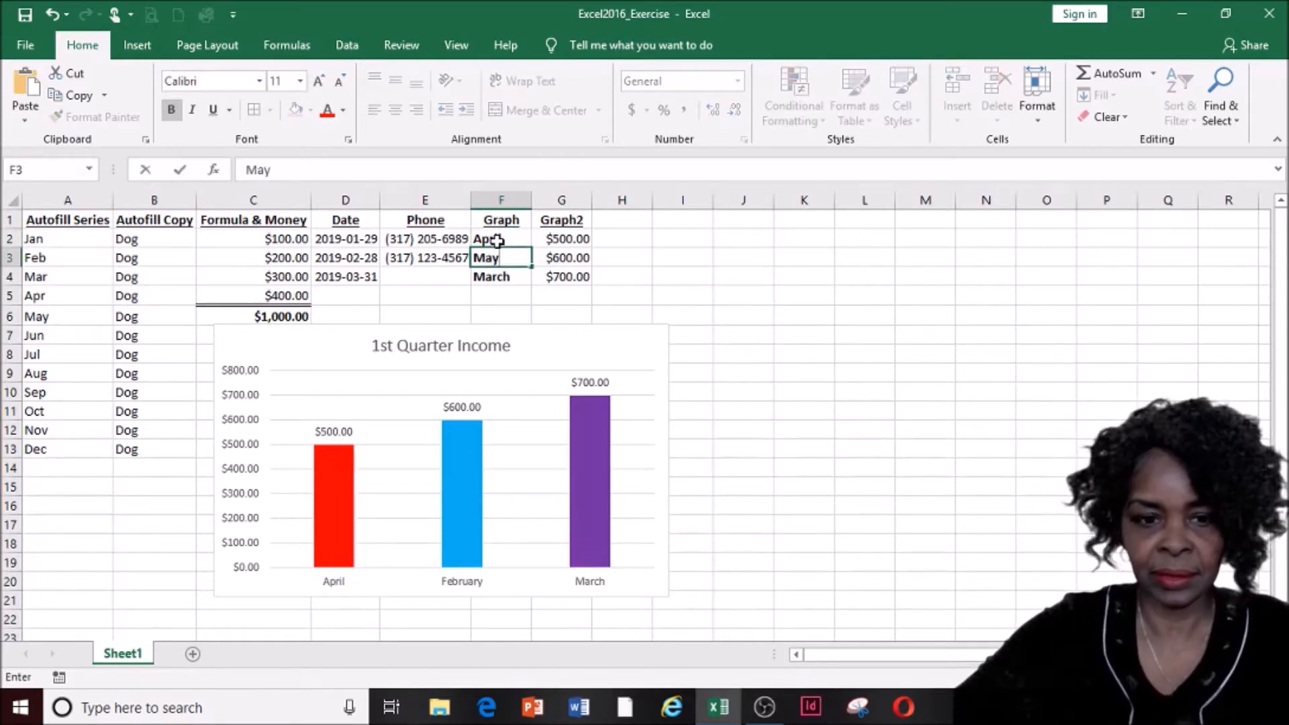
{"action": "key", "text": "Return"}
{"action": "type", "text": "June"}
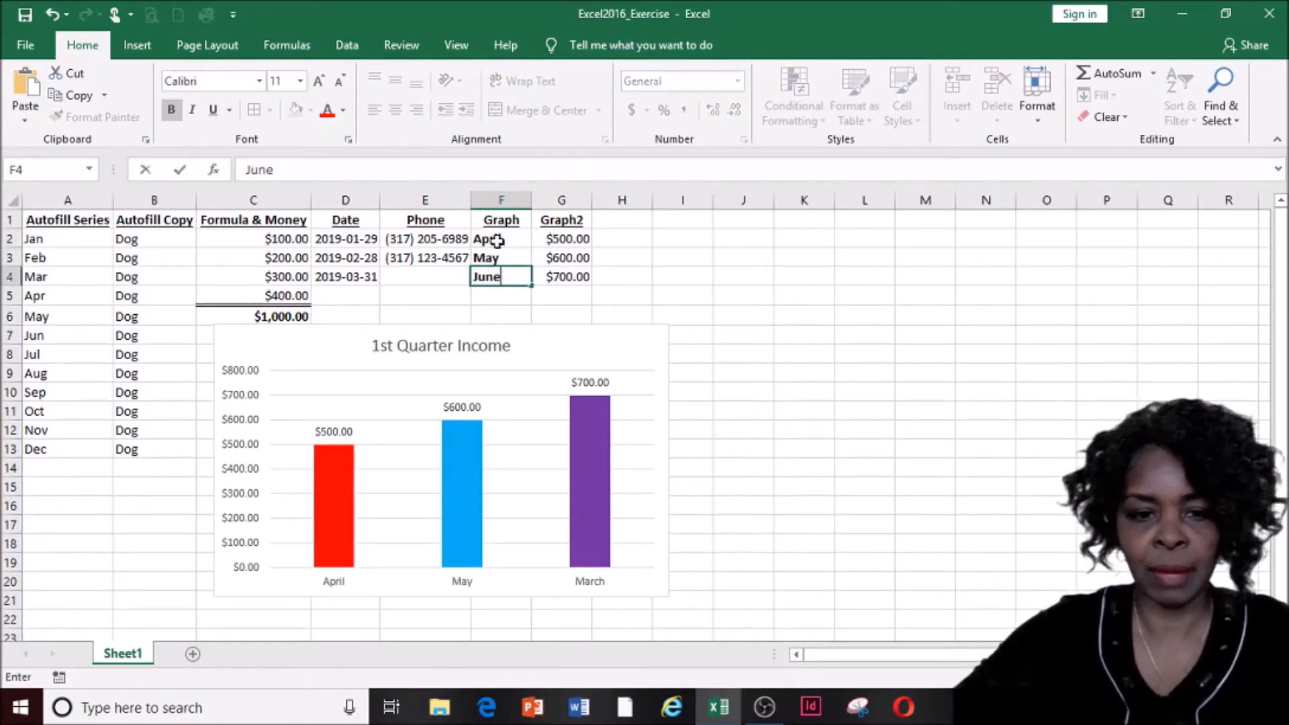
{"action": "key", "text": "Up"}
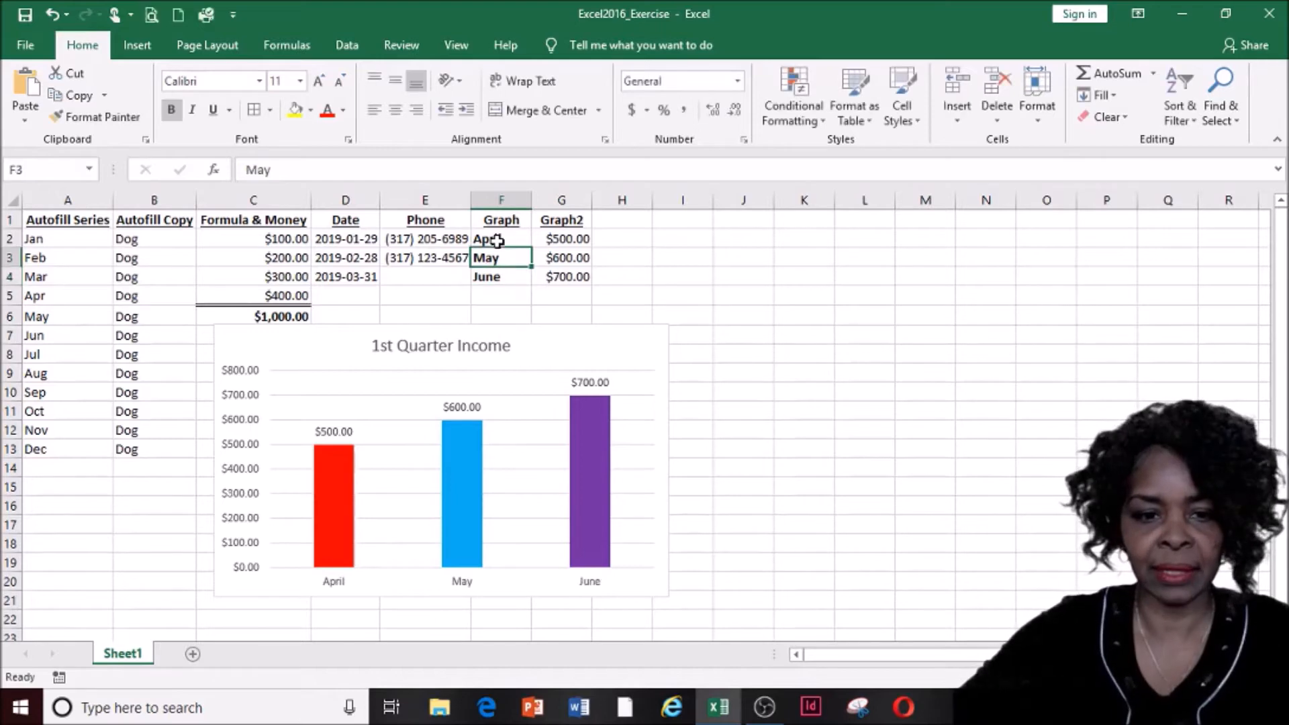
Set the income values in G2:G4 to 600, 700 and 800, fixing the mistyped May value
{"action": "key", "text": "Up"}
{"action": "key", "text": "Right"}
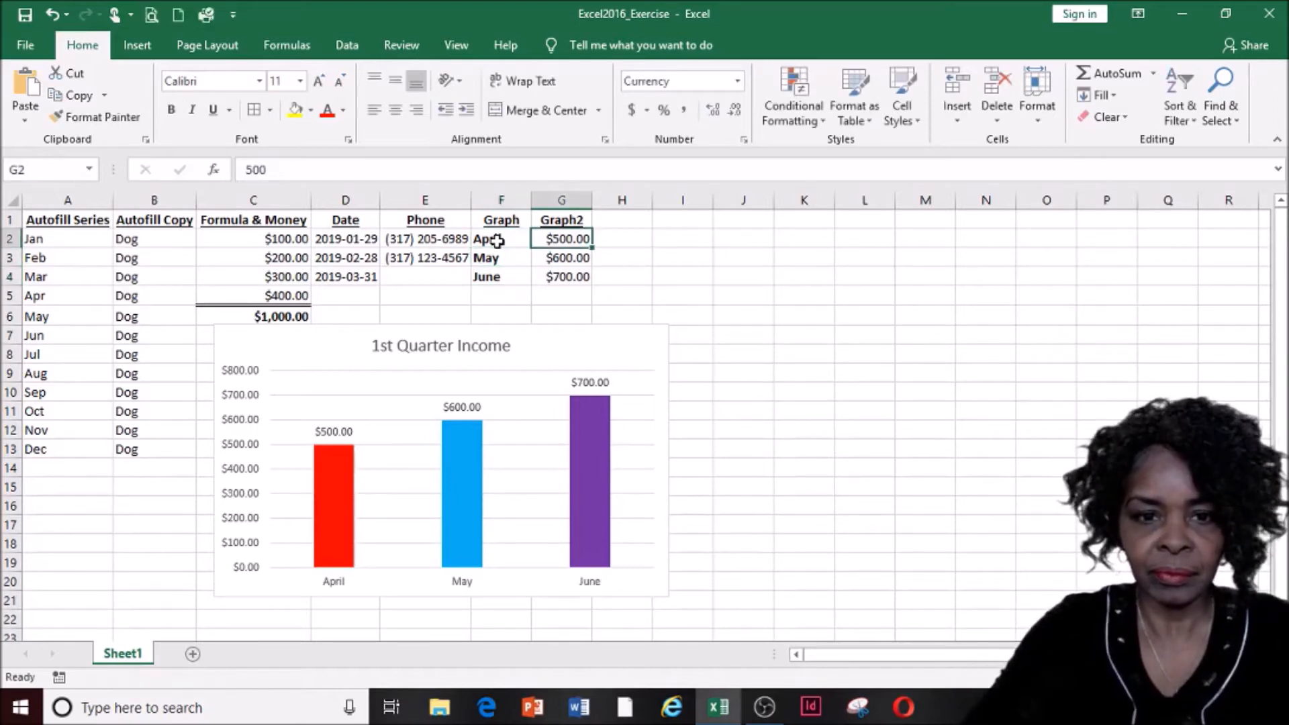
{"action": "type", "text": "60"}
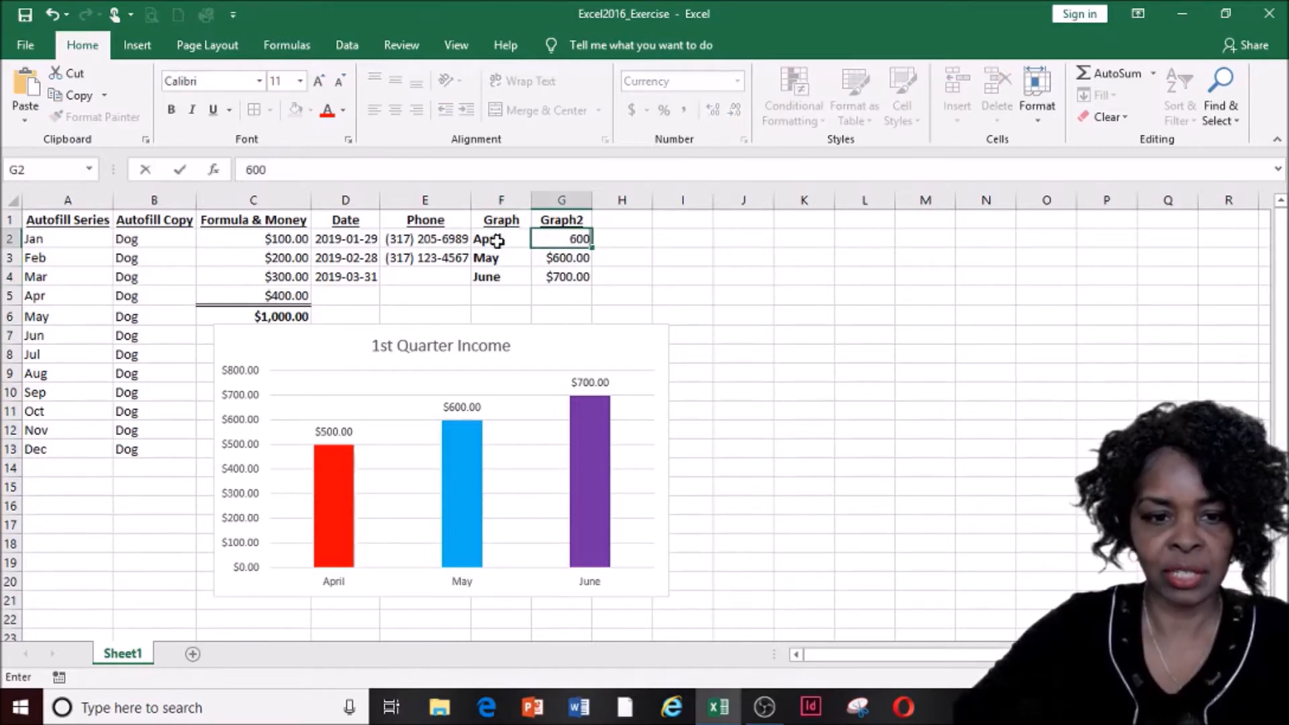
{"action": "type", "text": "0"}
{"action": "key", "text": "Return"}
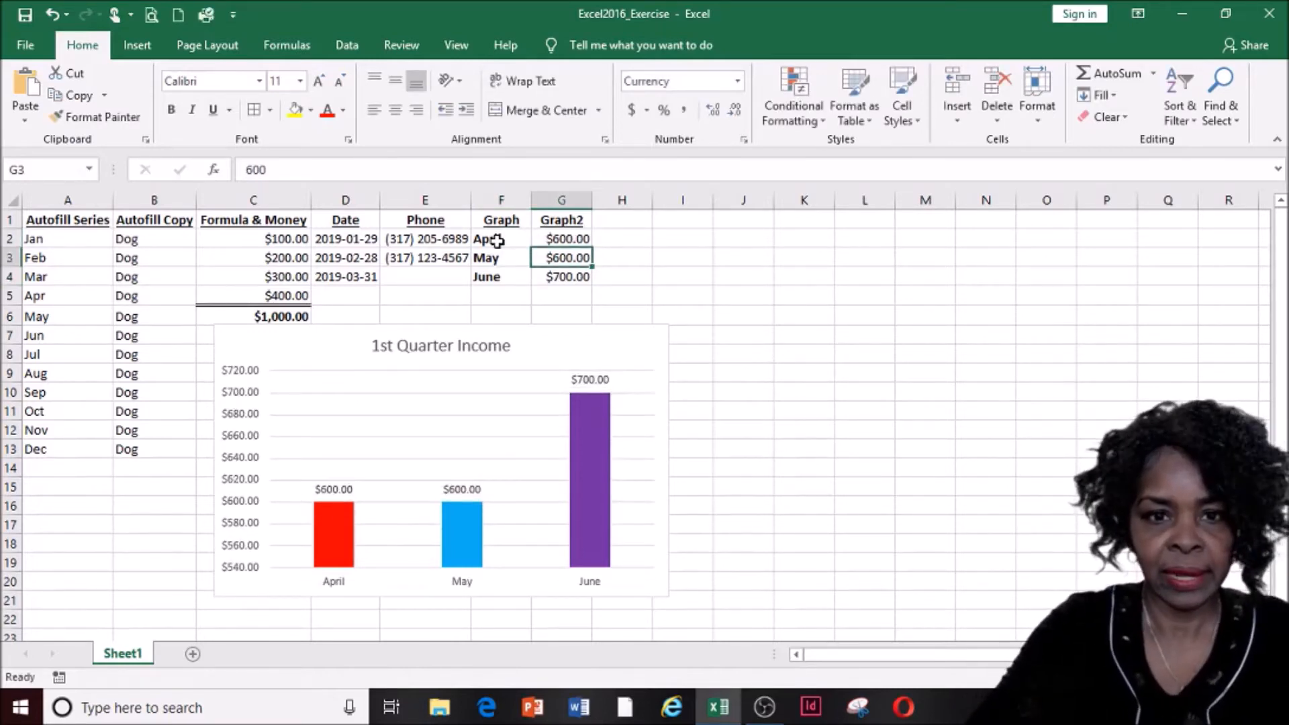
{"action": "type", "text": "70"}
{"action": "key", "text": "Return"}
{"action": "type", "text": "800"}
{"action": "key", "text": "Return"}
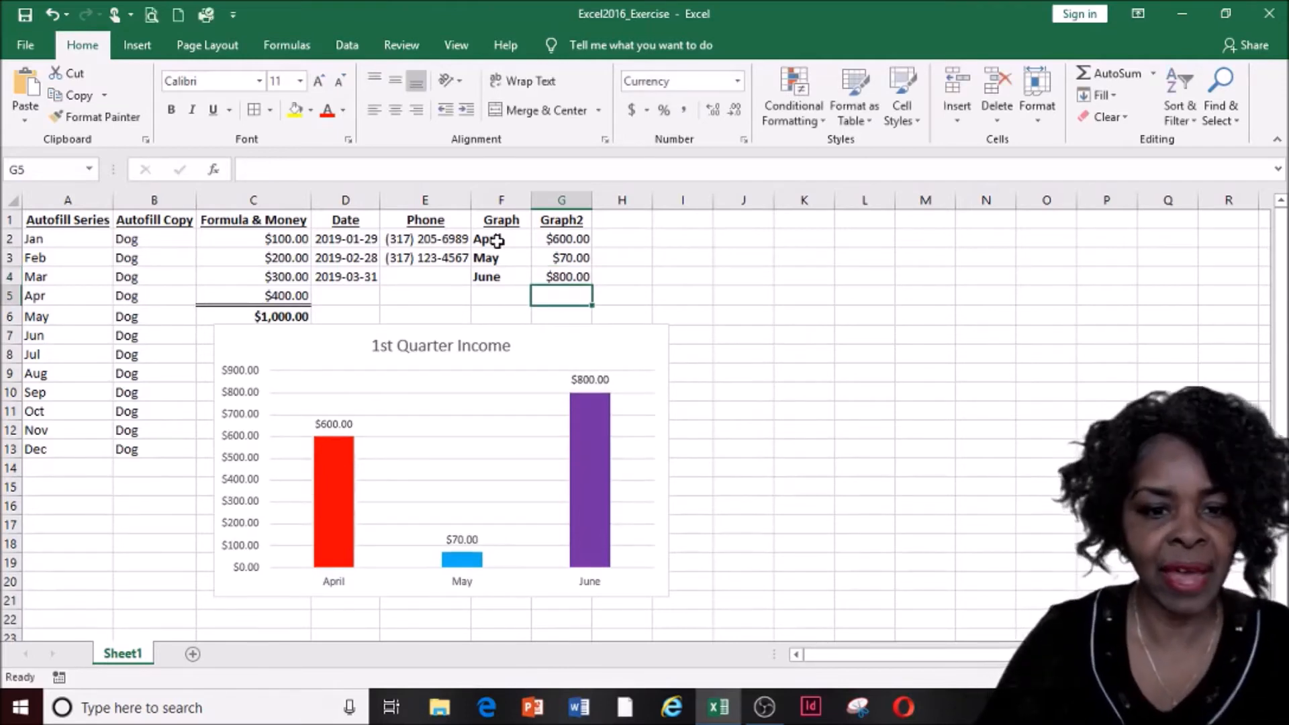
{"action": "left_click", "coordinate": [571, 261]}
{"action": "type", "text": "7"}
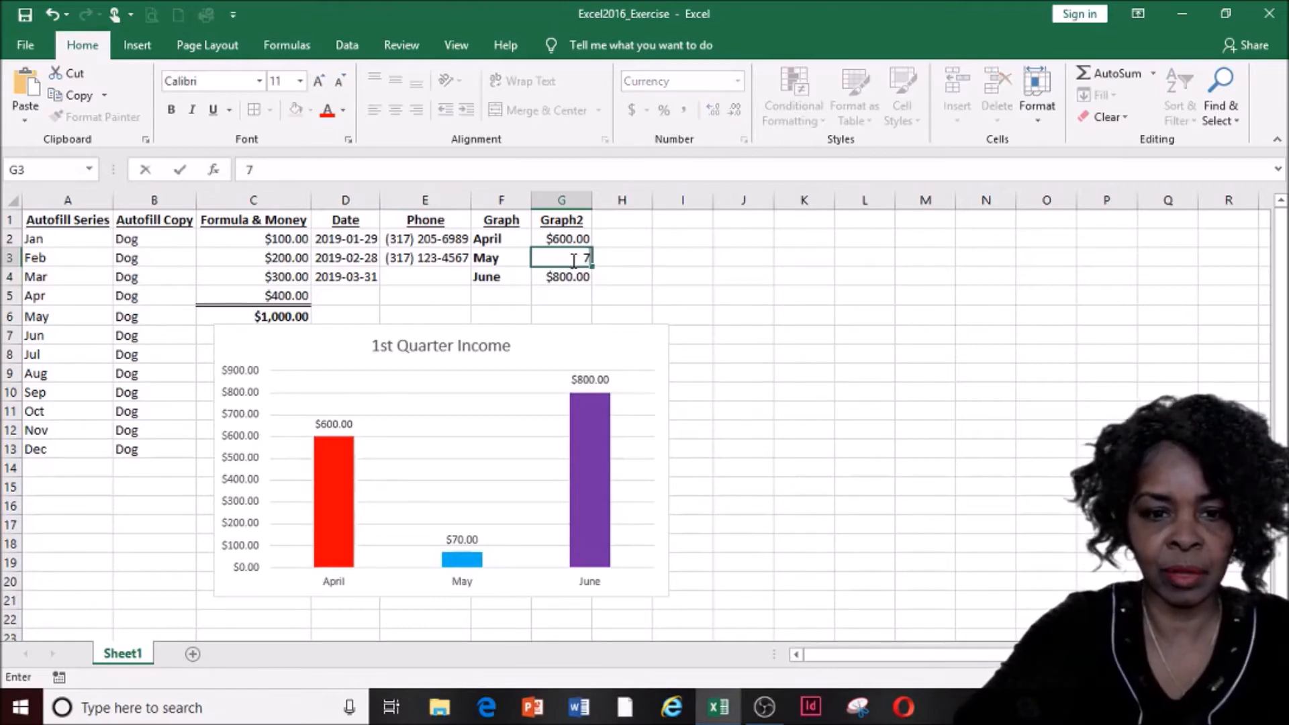
{"action": "type", "text": "00"}
{"action": "key", "text": "Return"}
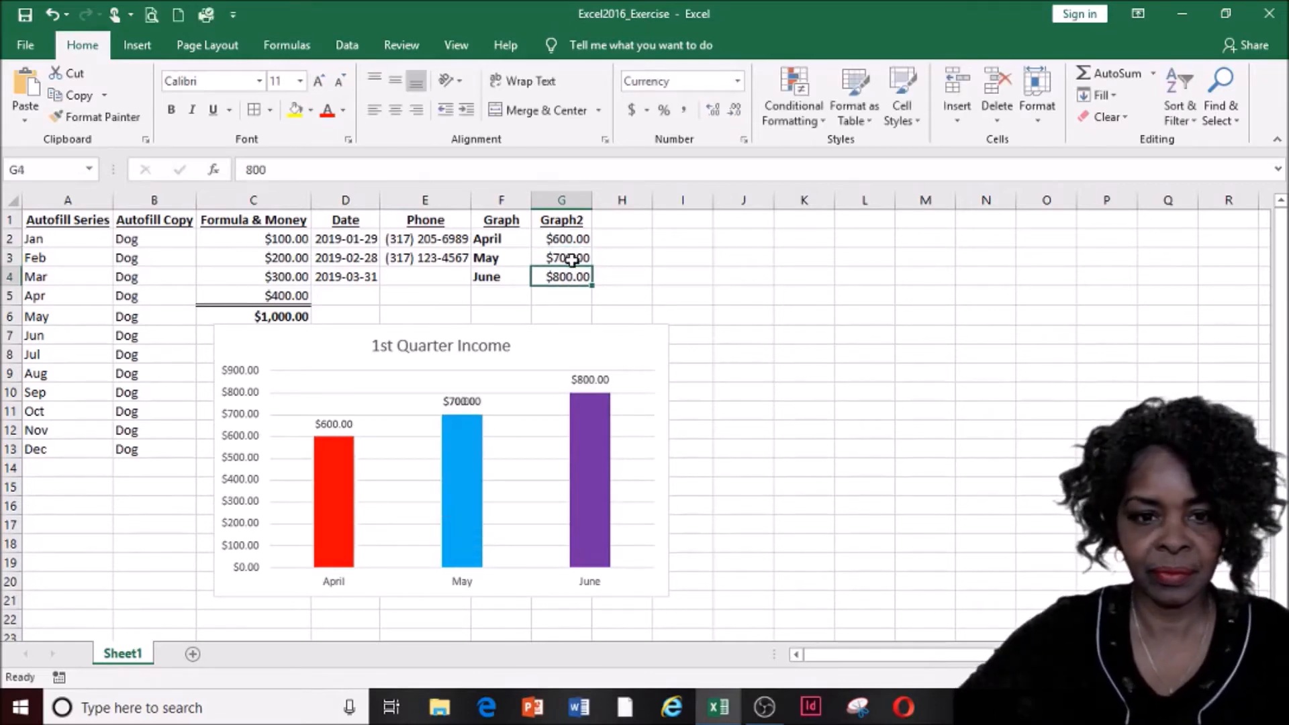
{"action": "left_click", "coordinate": [500, 354]}
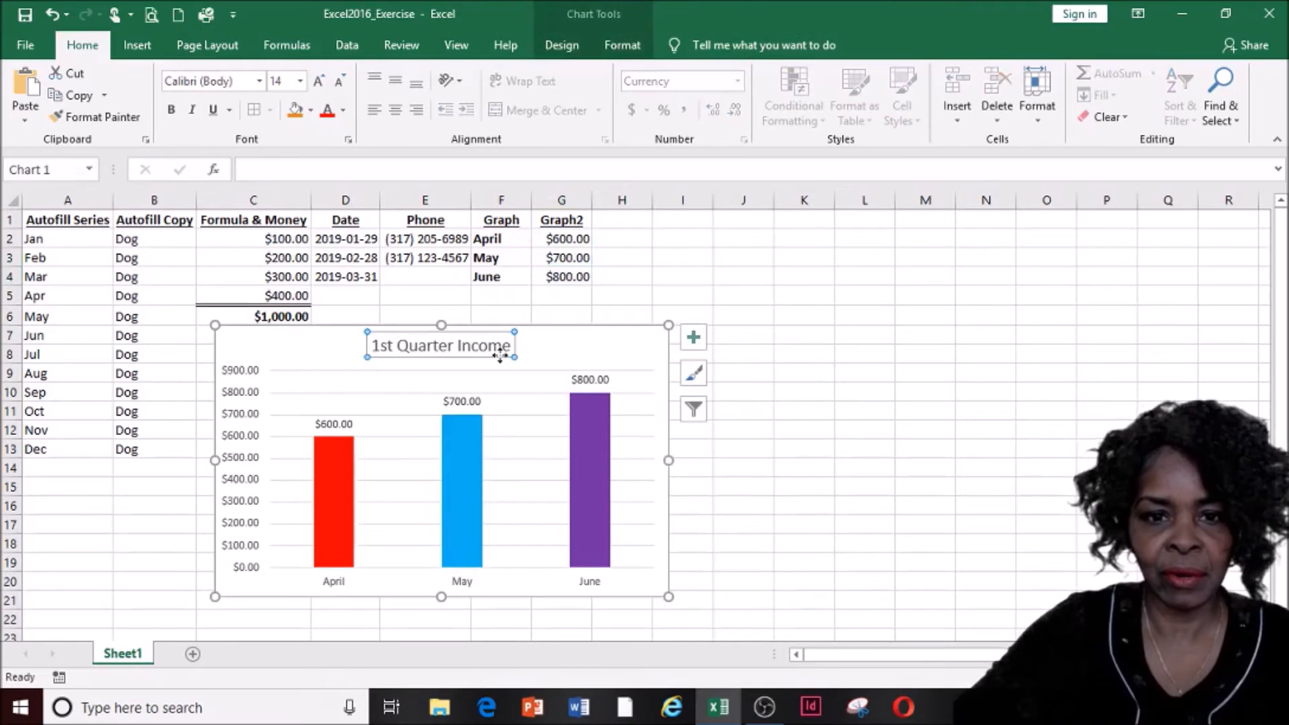
Open Format Chart Area, preview chart Style 5, then revert to Style 1
{"action": "double_click", "coordinate": [551, 351]}
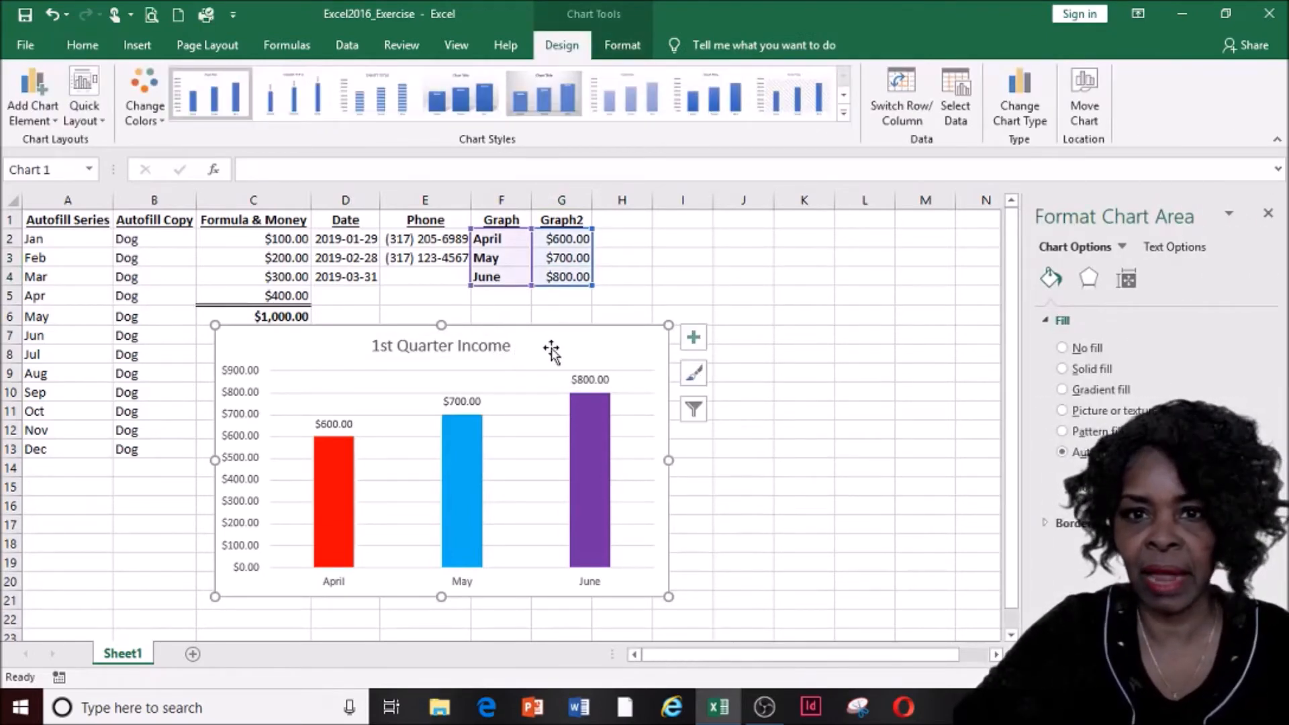
{"action": "left_click", "coordinate": [540, 111]}
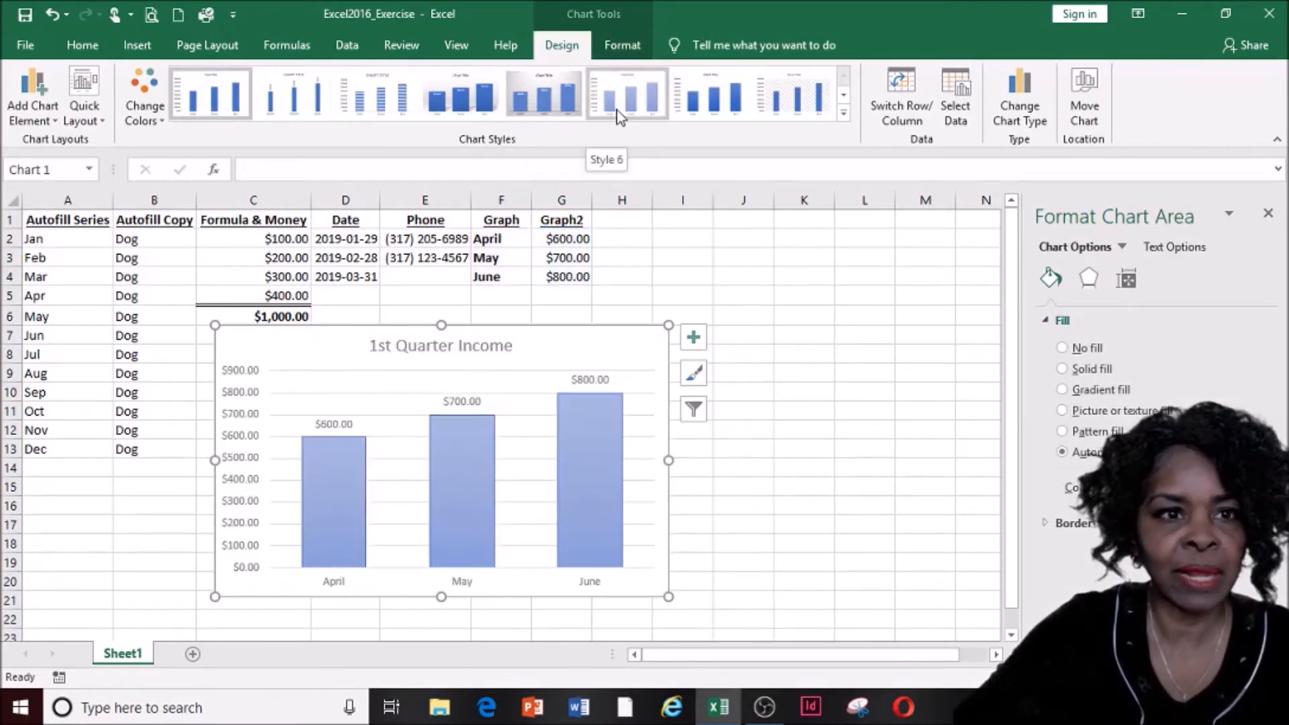
{"action": "left_click", "coordinate": [205, 107]}
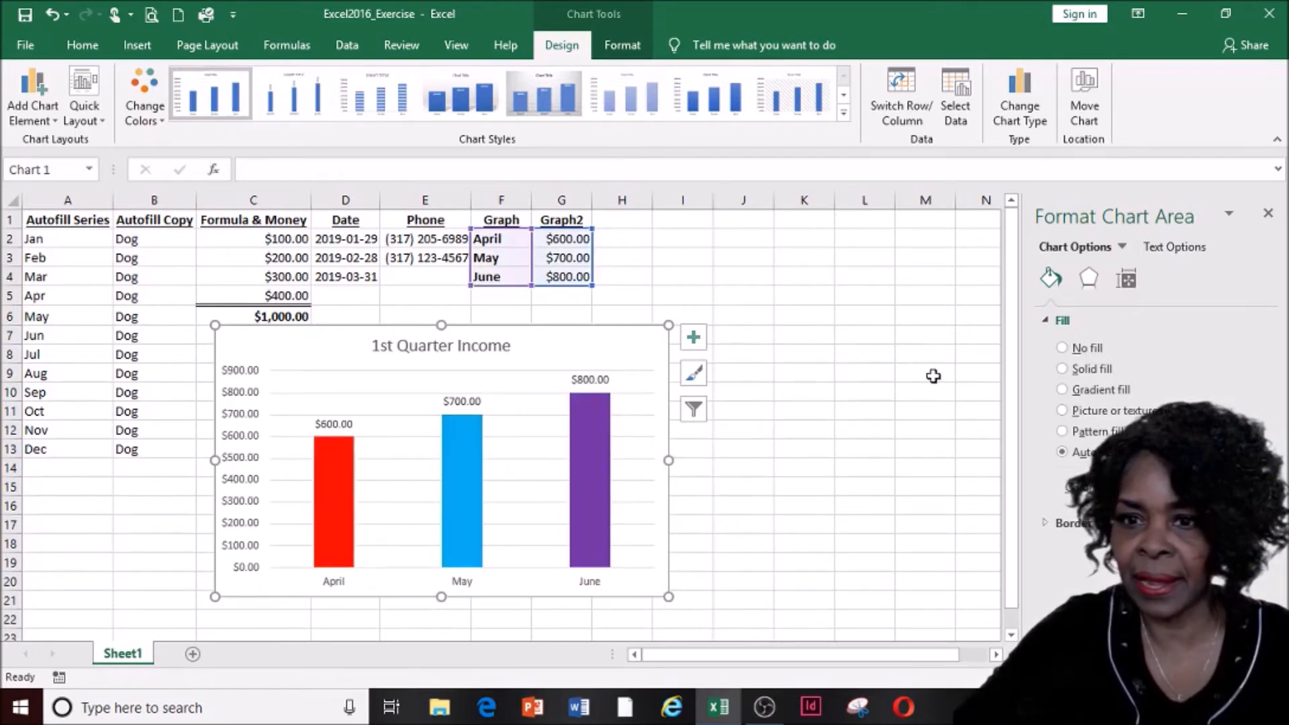
Give the chart area a solid black line border
{"action": "left_click", "coordinate": [1057, 527]}
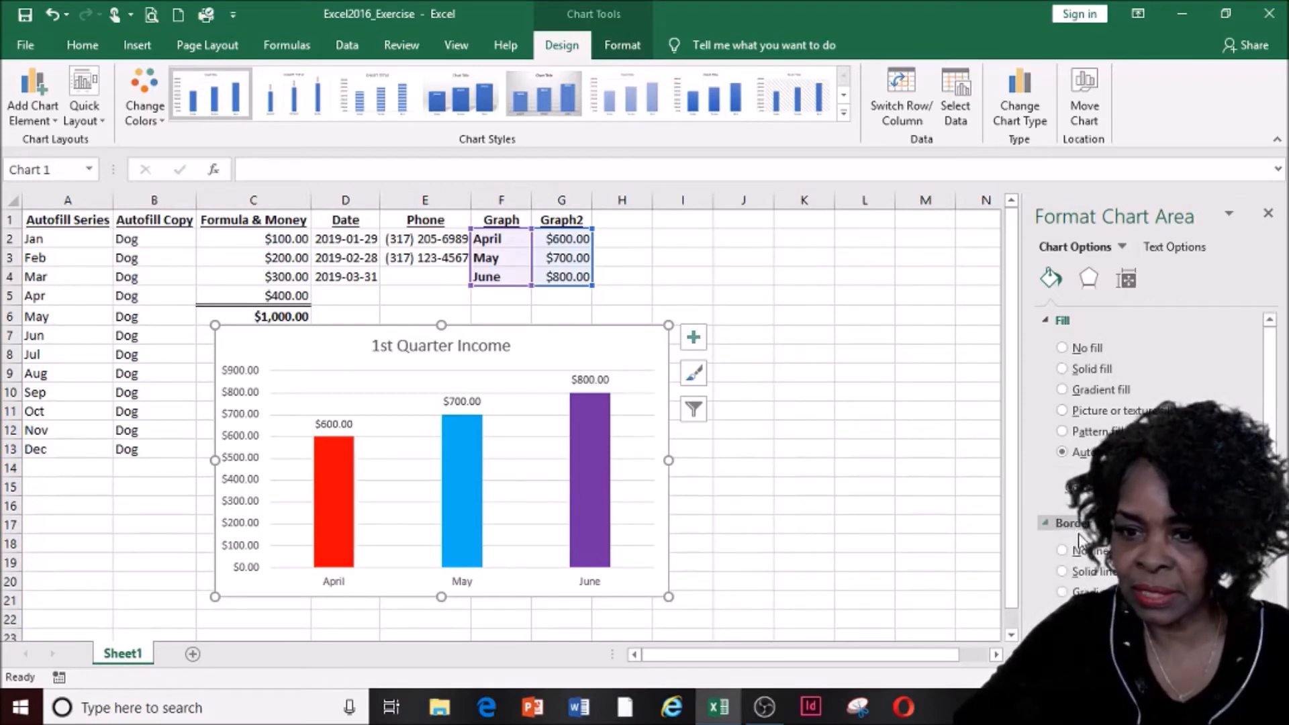
{"action": "left_click", "coordinate": [1088, 572]}
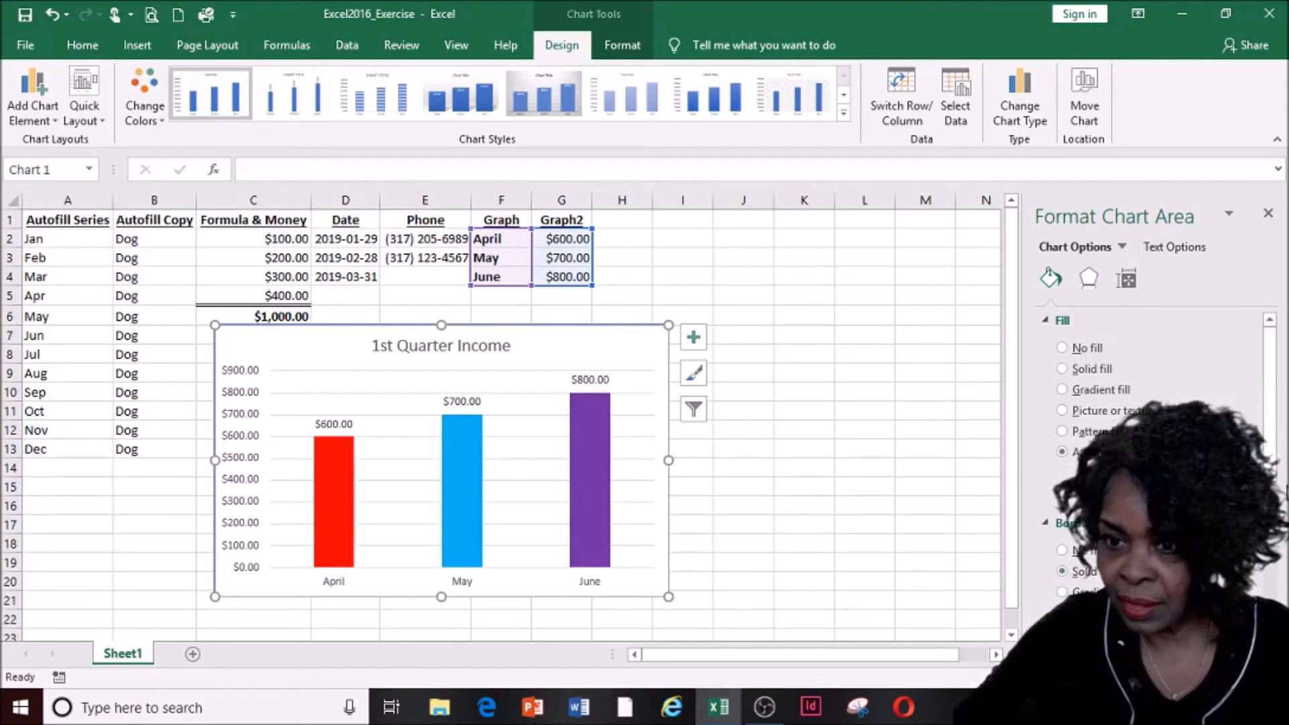
{"action": "scroll", "coordinate": [1155, 470], "scroll_direction": "down", "scroll_amount": 4}
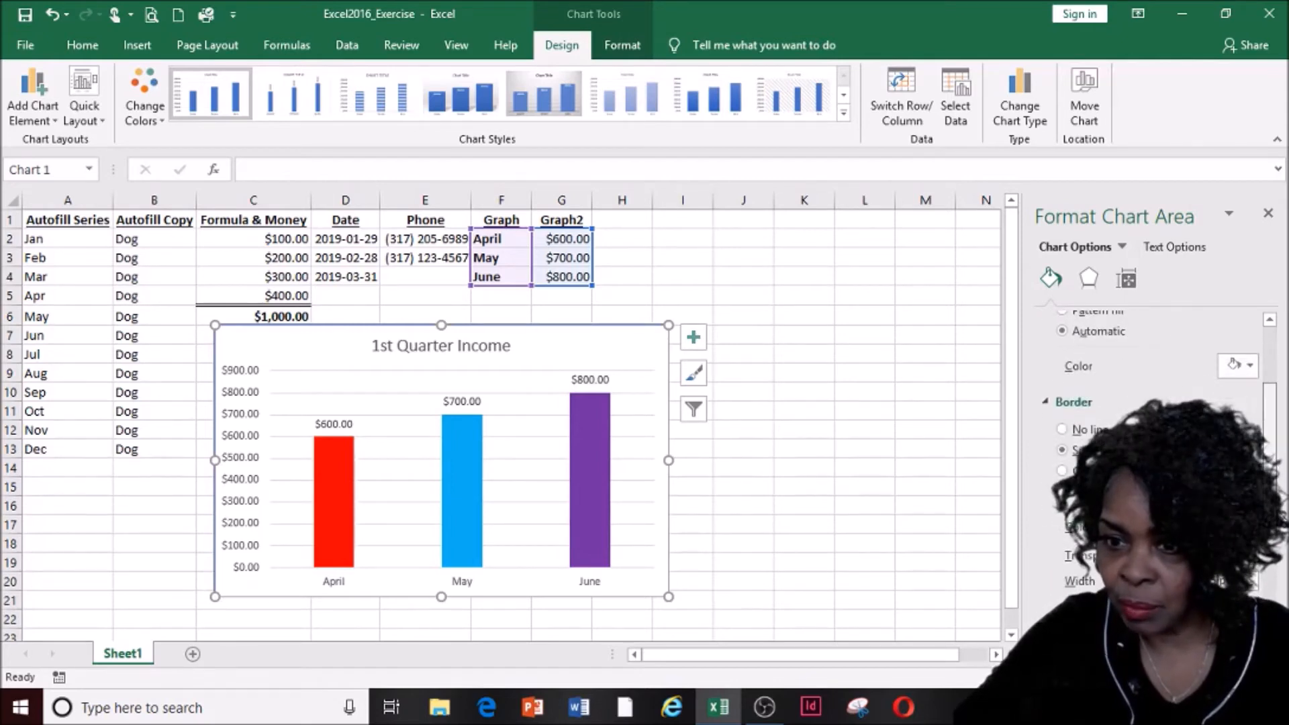
{"action": "left_click", "coordinate": [1237, 527]}
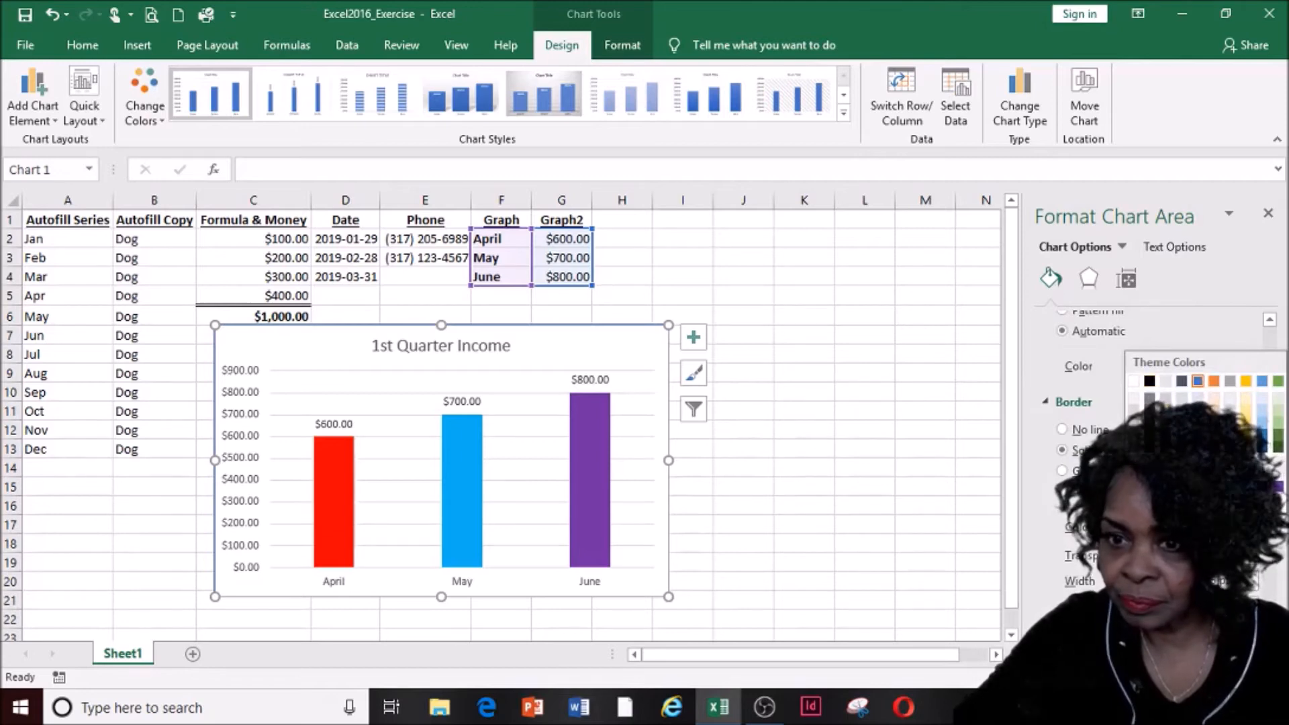
{"action": "left_click", "coordinate": [1149, 382]}
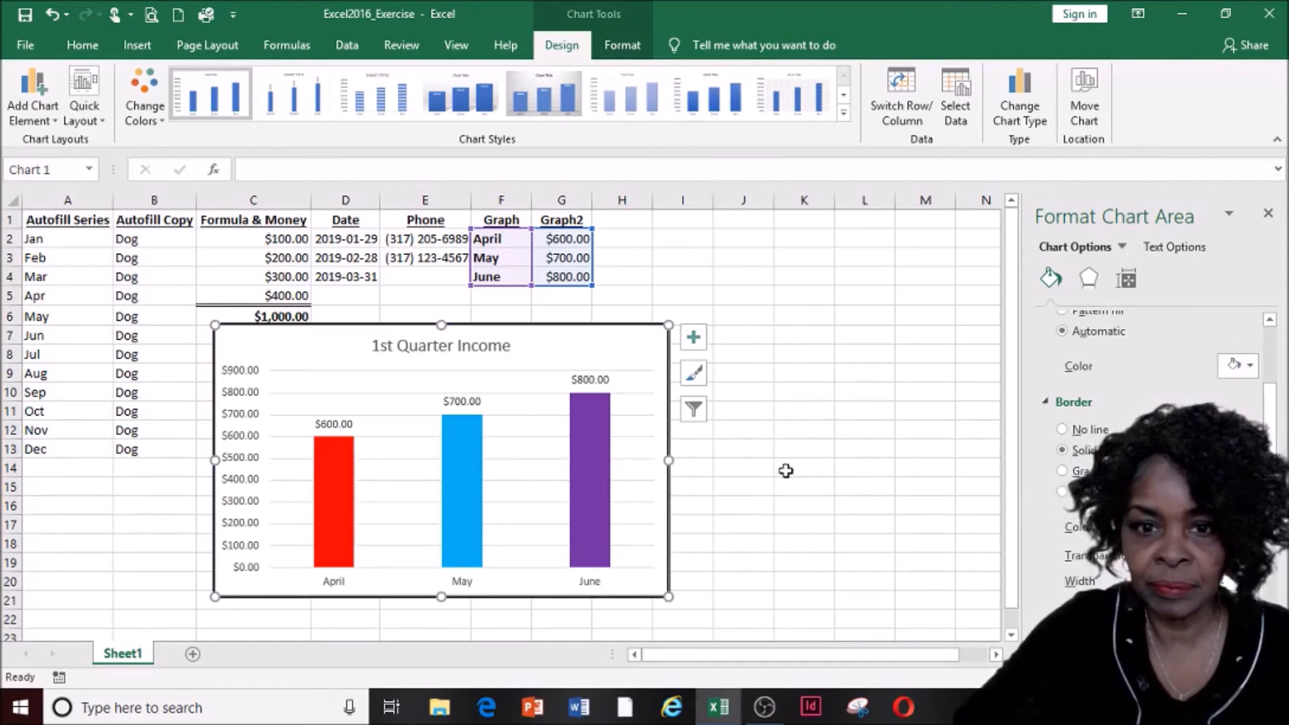
Close the format pane, nudge the chart slightly, and select OBS's Image Slide Show source
{"action": "left_click", "coordinate": [754, 447]}
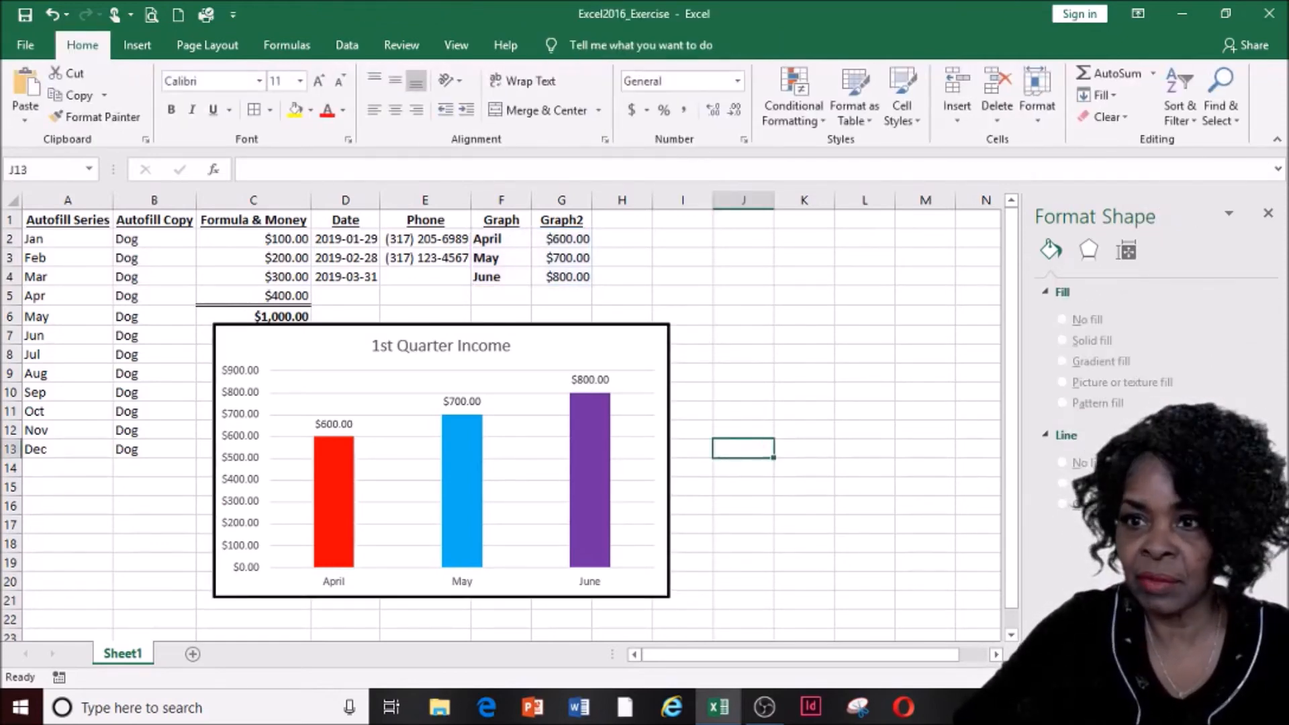
{"action": "left_click", "coordinate": [1269, 216]}
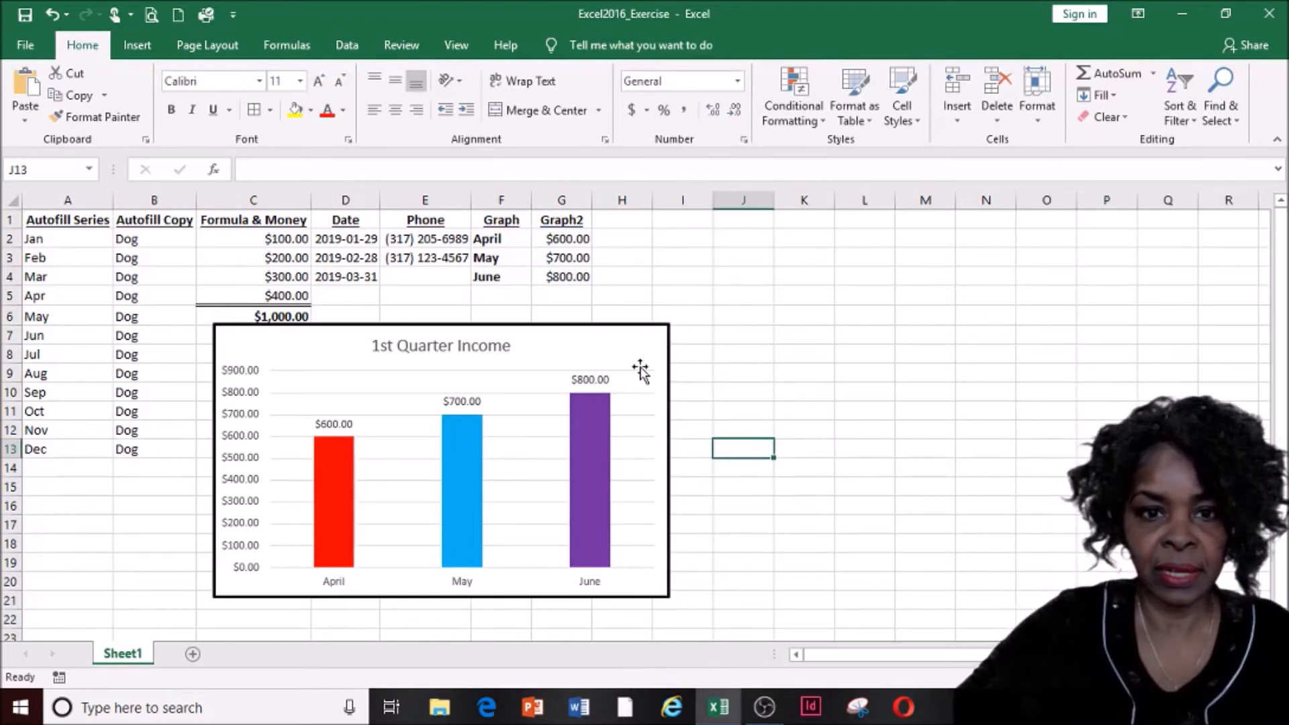
{"action": "mouse_move", "coordinate": [593, 327]}
{"action": "left_mouse_down"}
{"action": "mouse_move", "coordinate": [607, 329]}
{"action": "mouse_move", "coordinate": [597, 336]}
{"action": "left_mouse_up"}
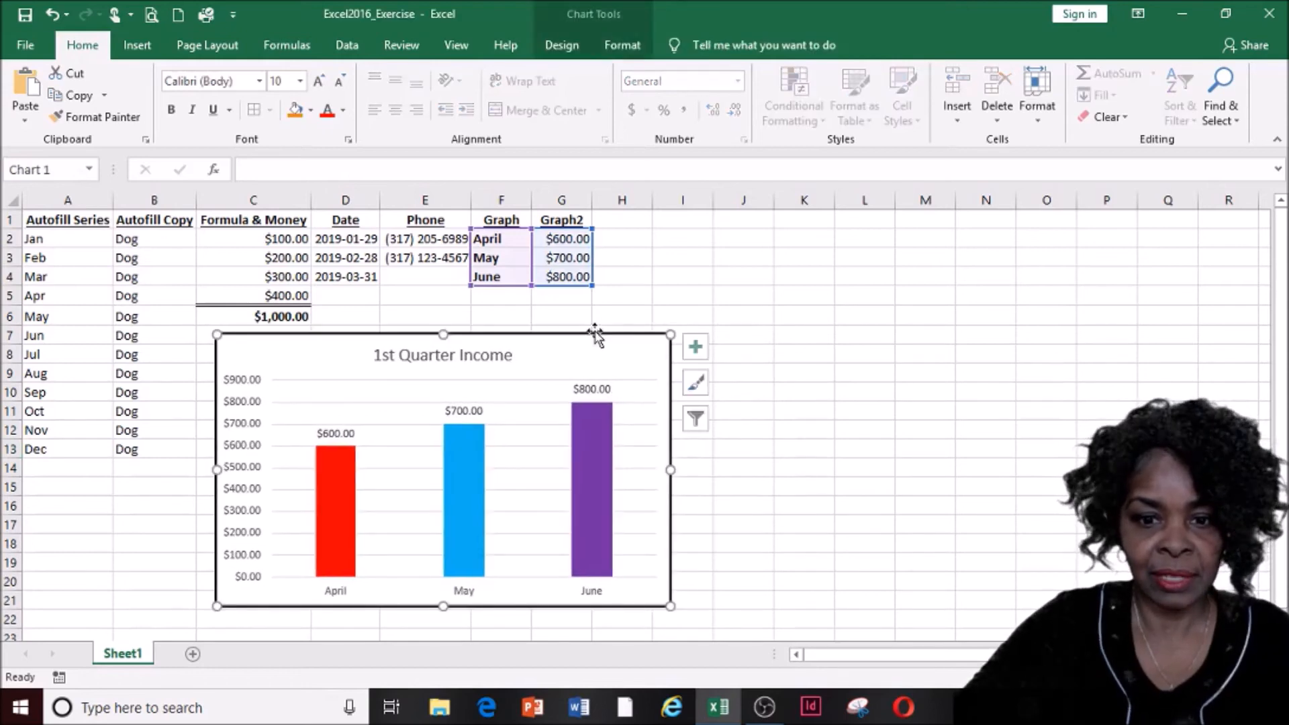
{"action": "left_click", "coordinate": [763, 708]}
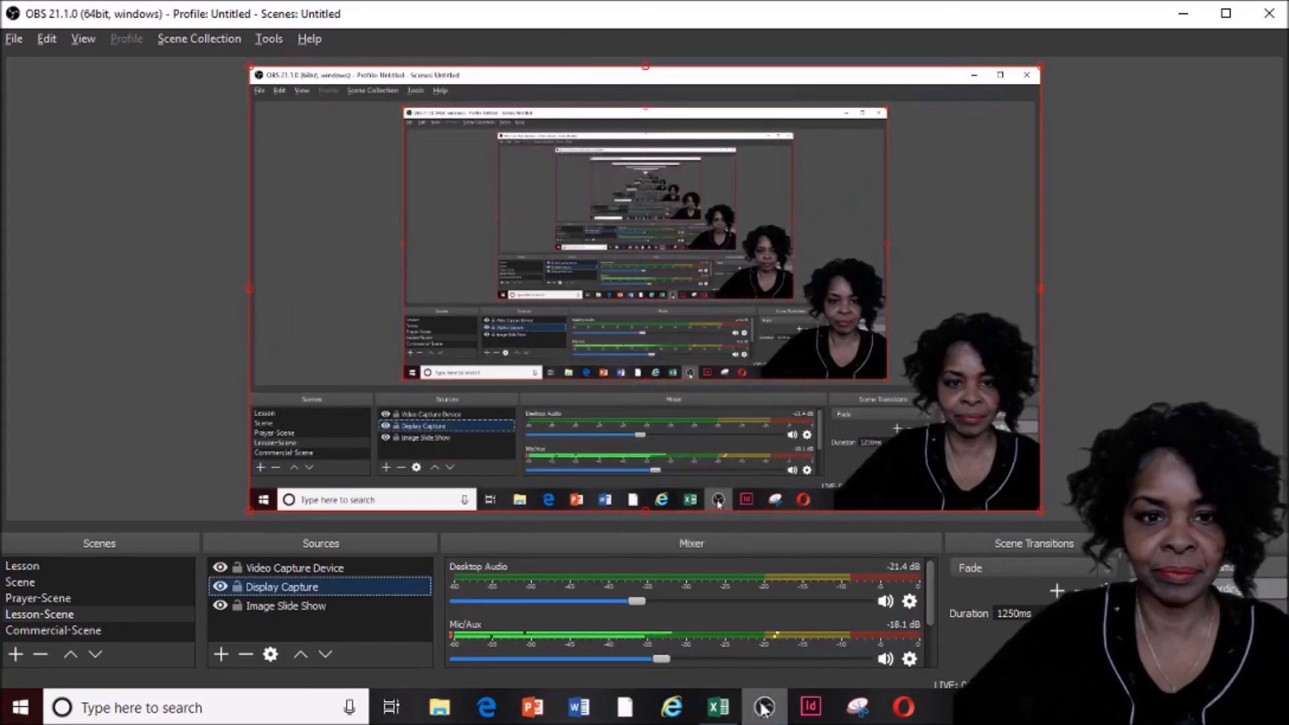
{"action": "left_click", "coordinate": [292, 610]}
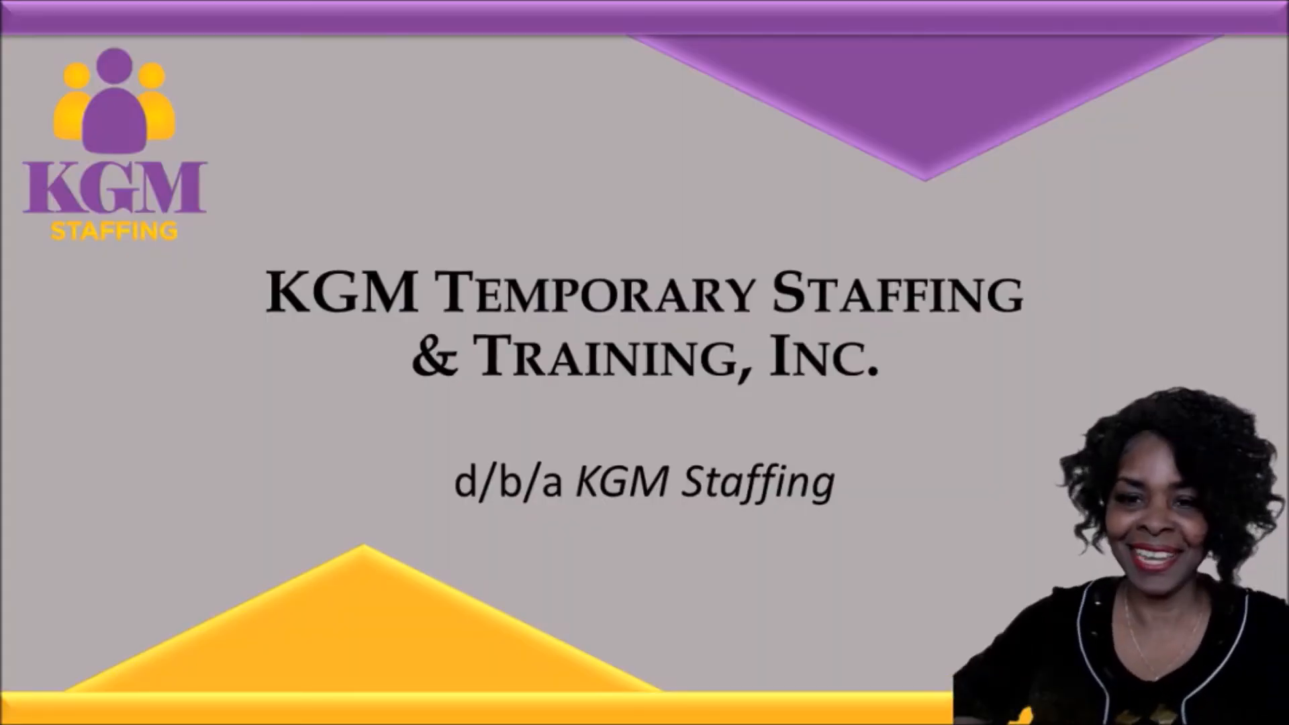
Advance the slide show to the Administrative and Customer Care staffing slide
{"action": "key", "text": "Right"}
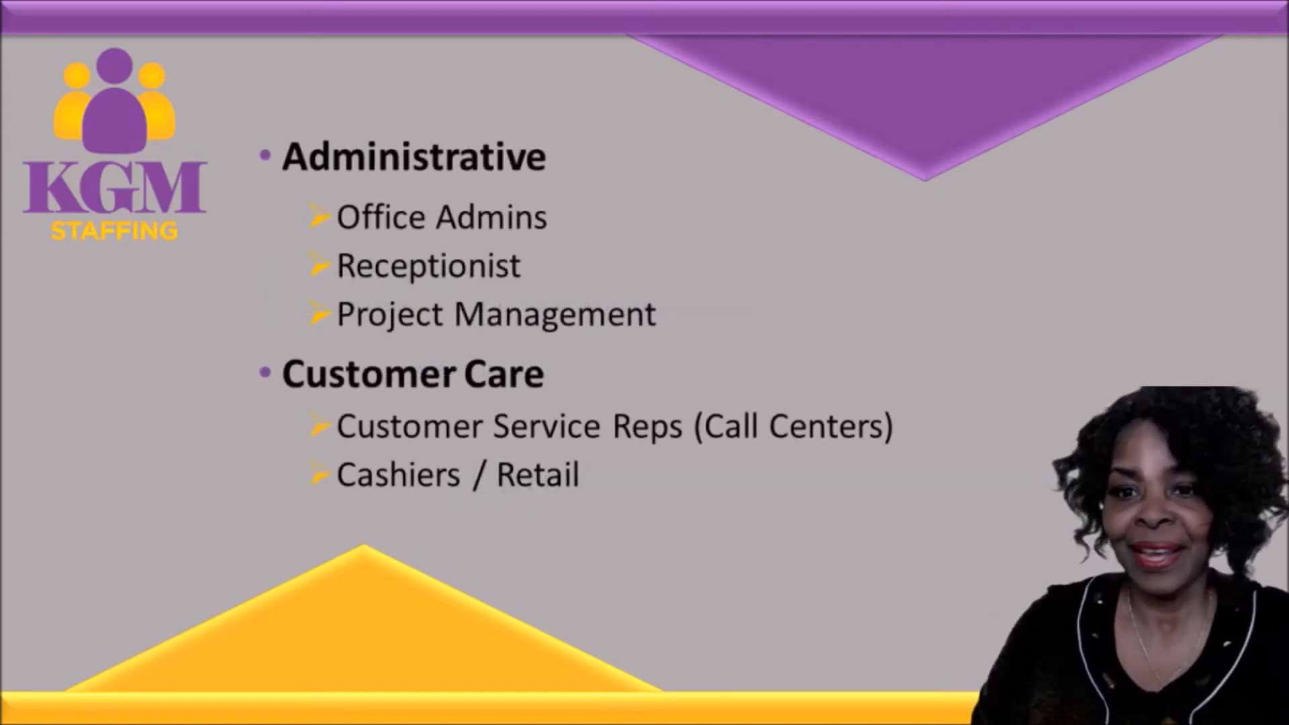